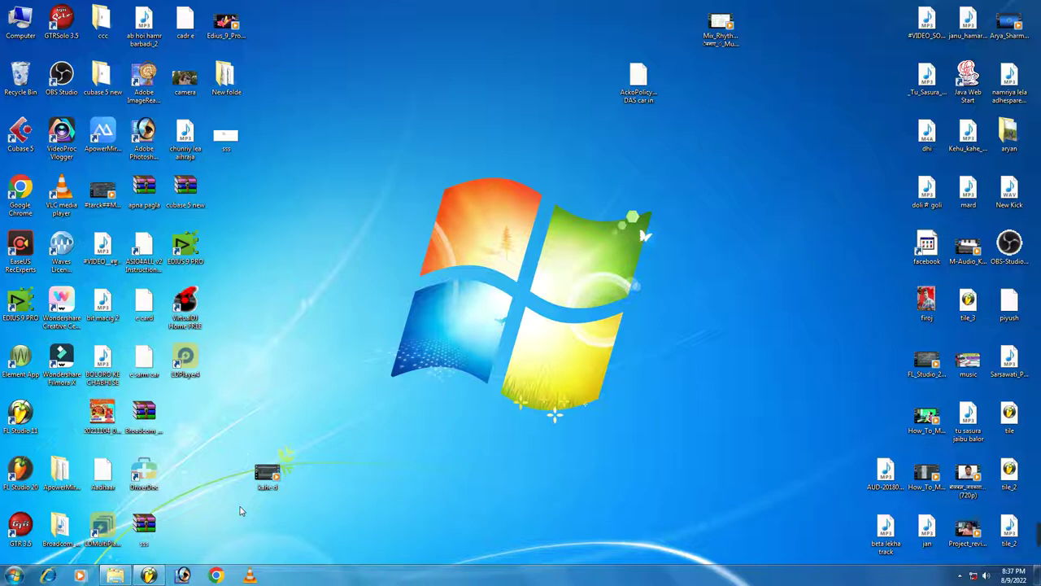
- Switch to FL Studio, reposition the step sequencer over the playlist and bring the playlist to the front
mouse_move(926, 524)
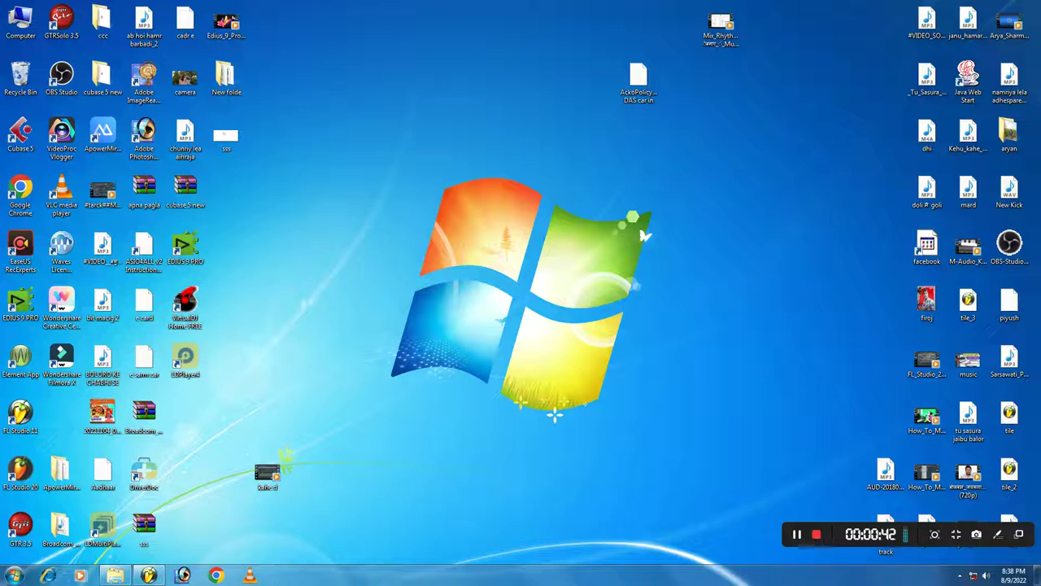
click(149, 575)
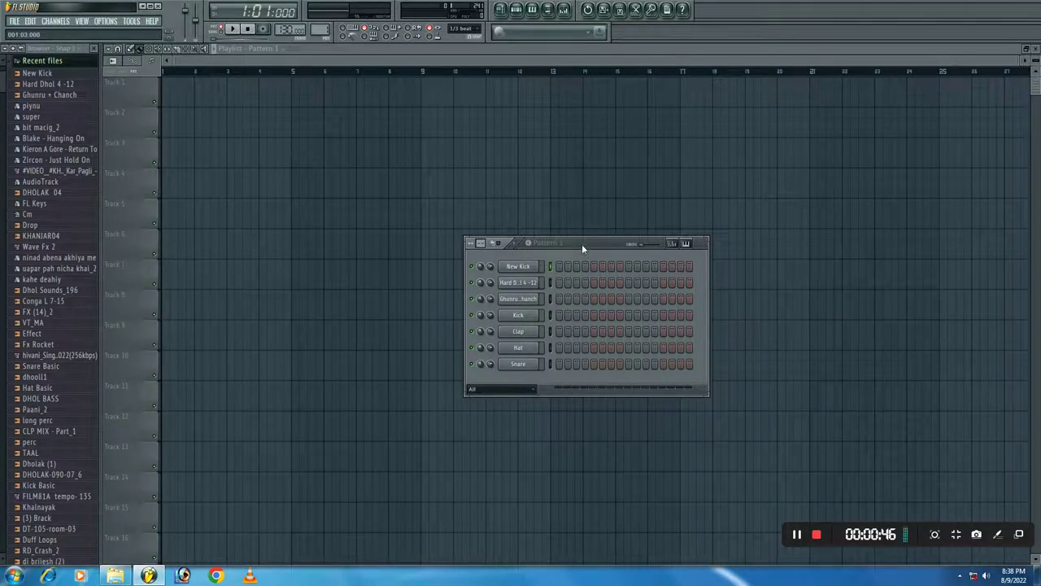
drag(580, 245, 348, 218)
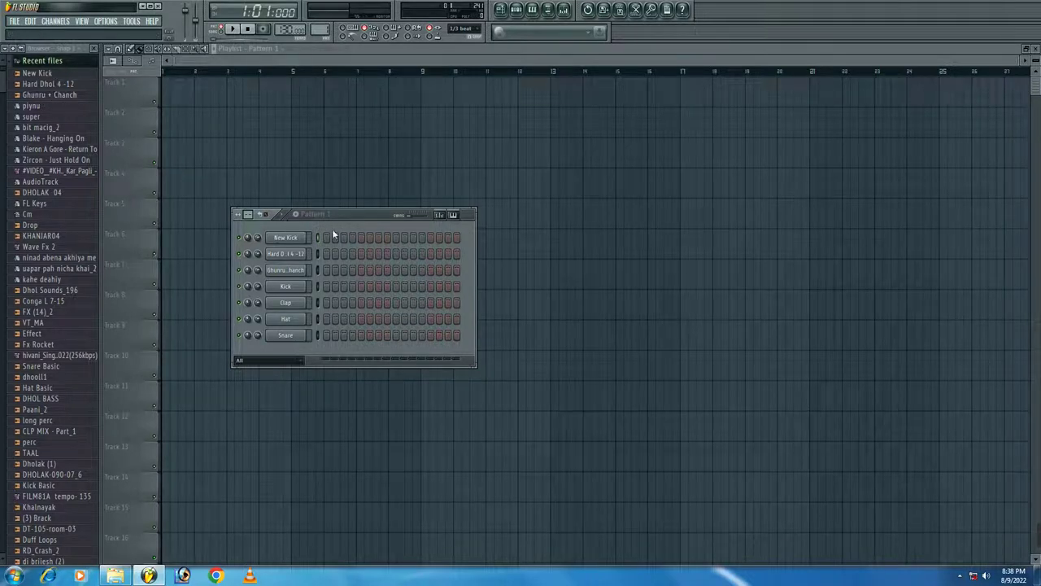
click(292, 58)
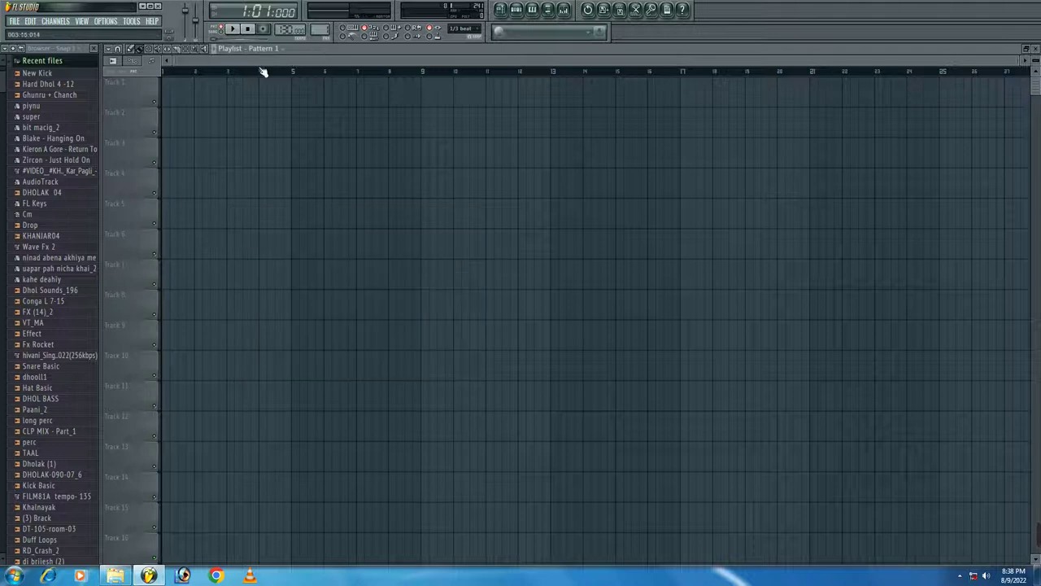
click(14, 22)
click(21, 31)
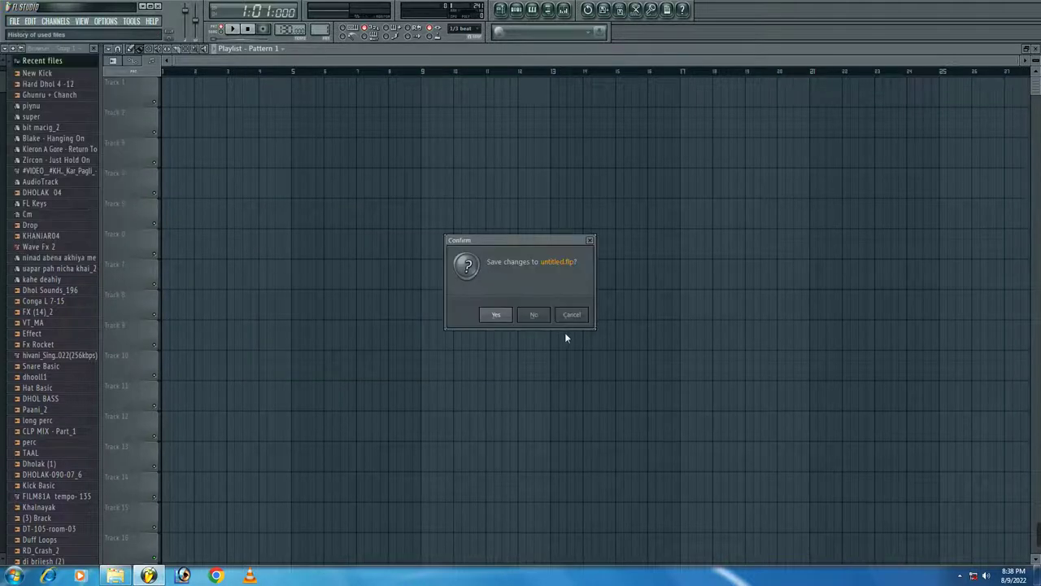
click(572, 314)
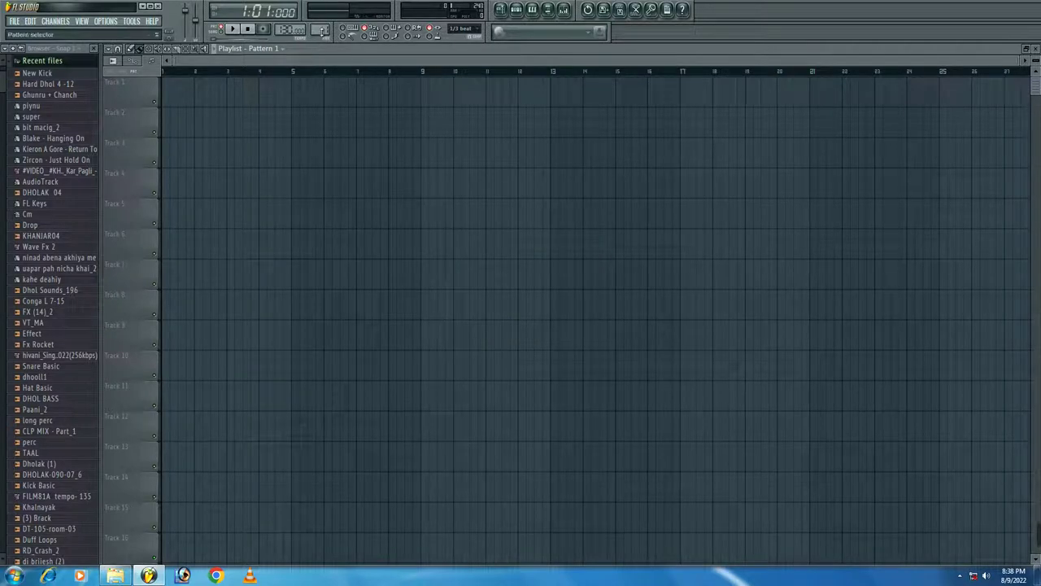
- Show the step sequencer again, collapse the recent files and expand the "fl studio sampl" folder in the browser
click(516, 9)
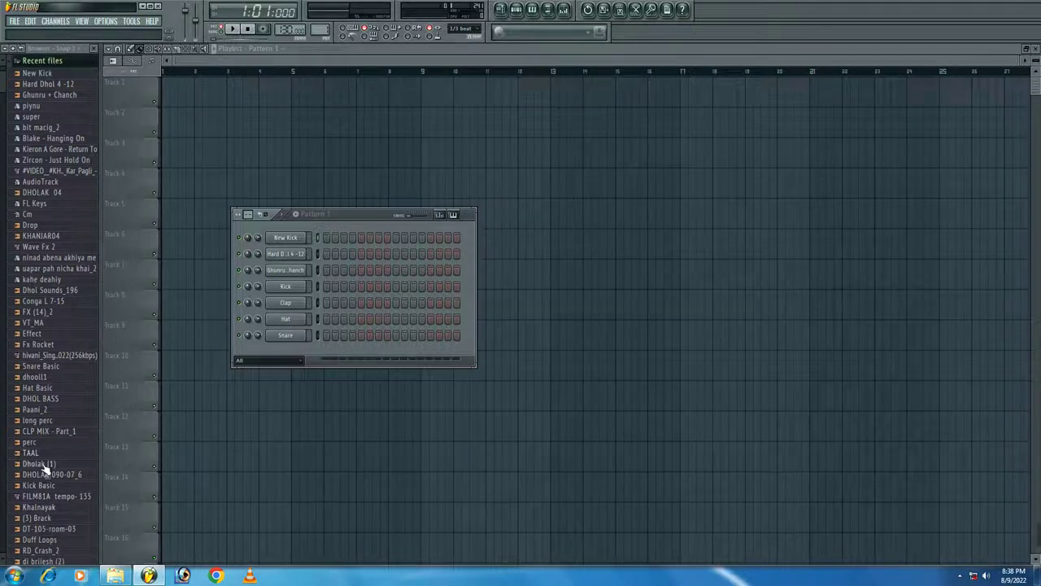
click(37, 59)
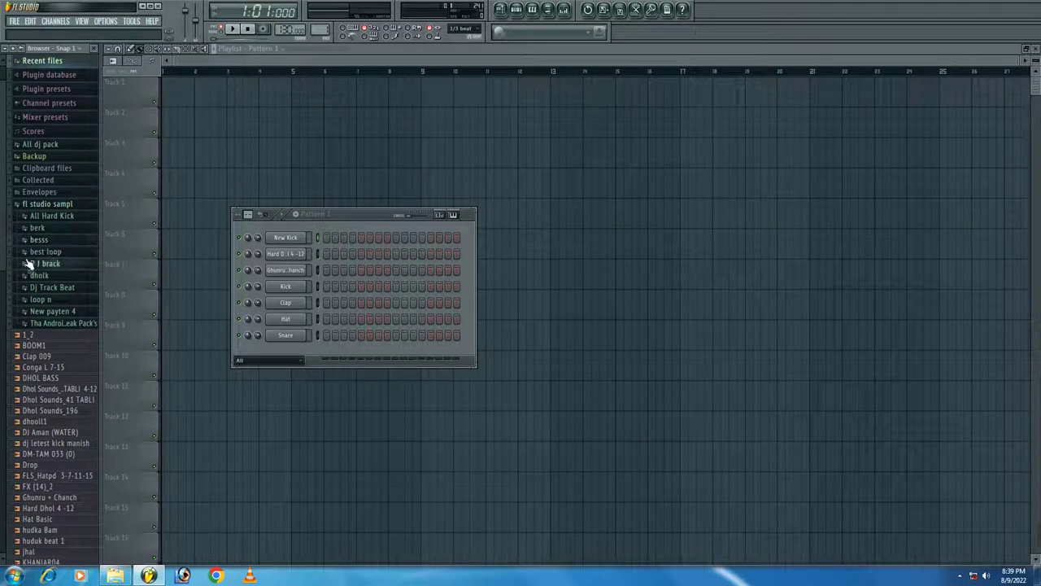
click(39, 207)
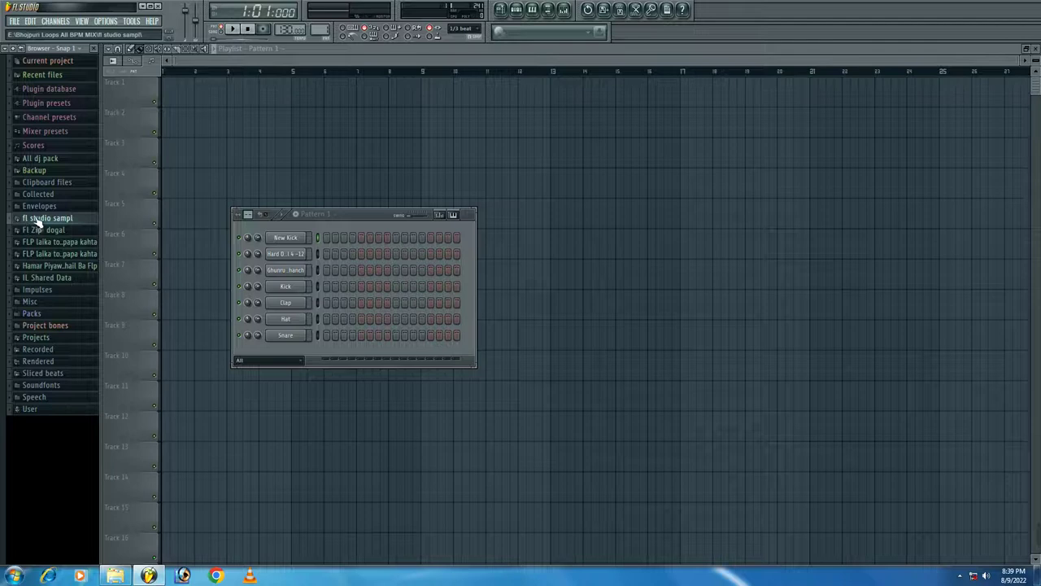
click(30, 220)
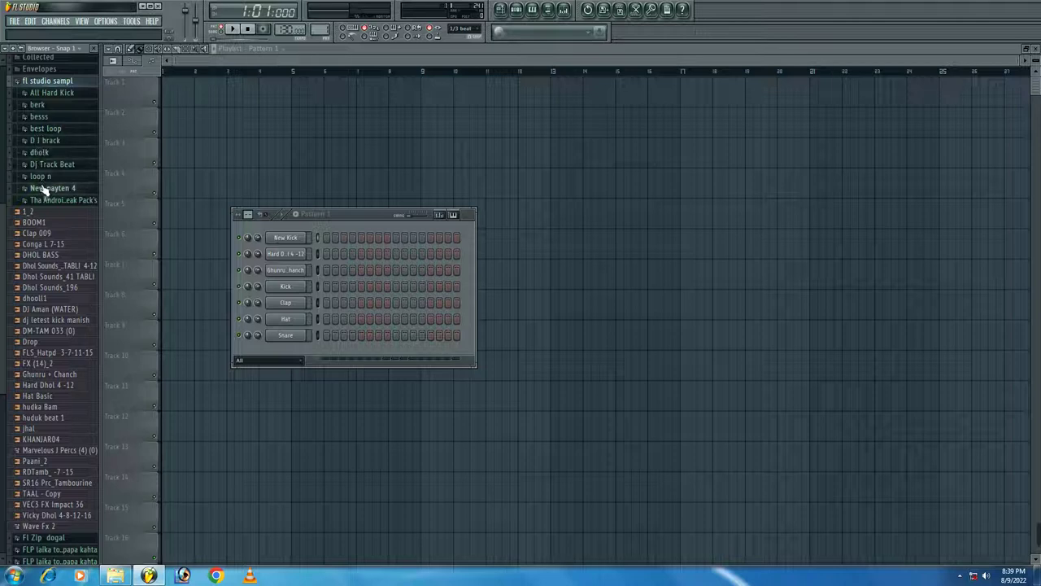
- Audition the New Kick, Hard Dhol 4 -12 and Ghunru + Chanch channels and the Conga L 7-15 sample
click(295, 237)
click(683, 543)
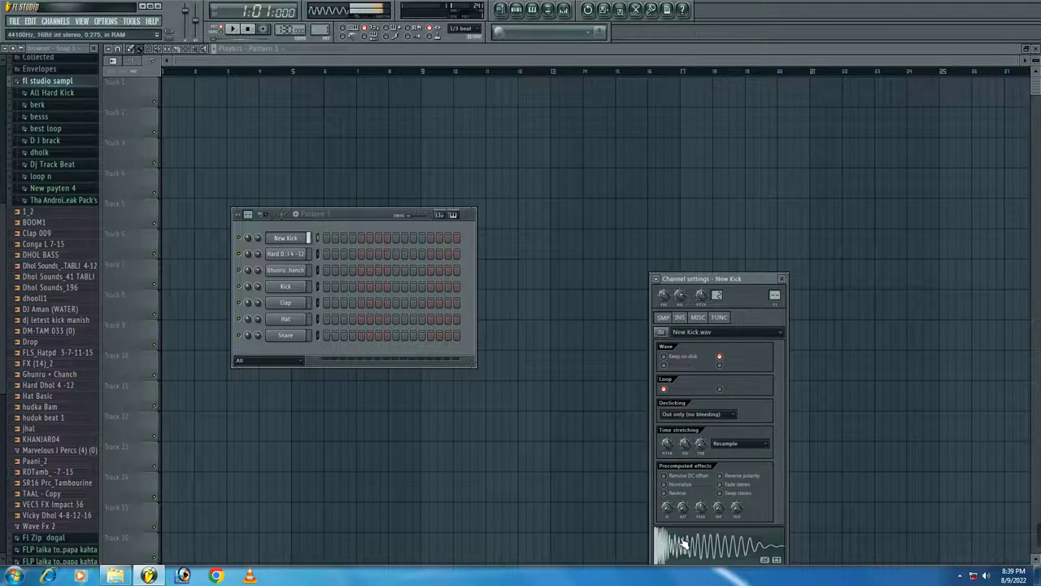
click(288, 254)
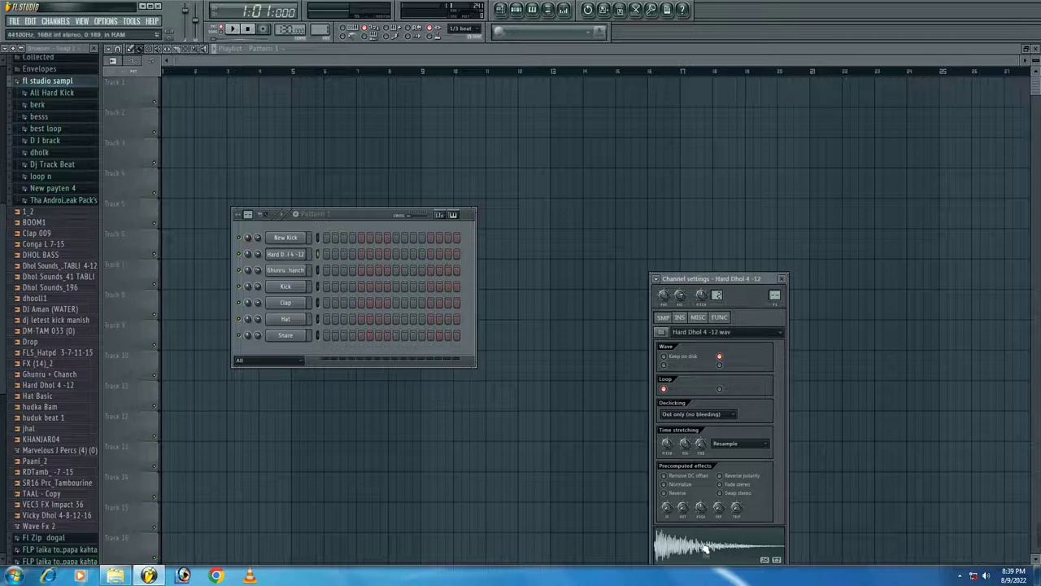
click(286, 270)
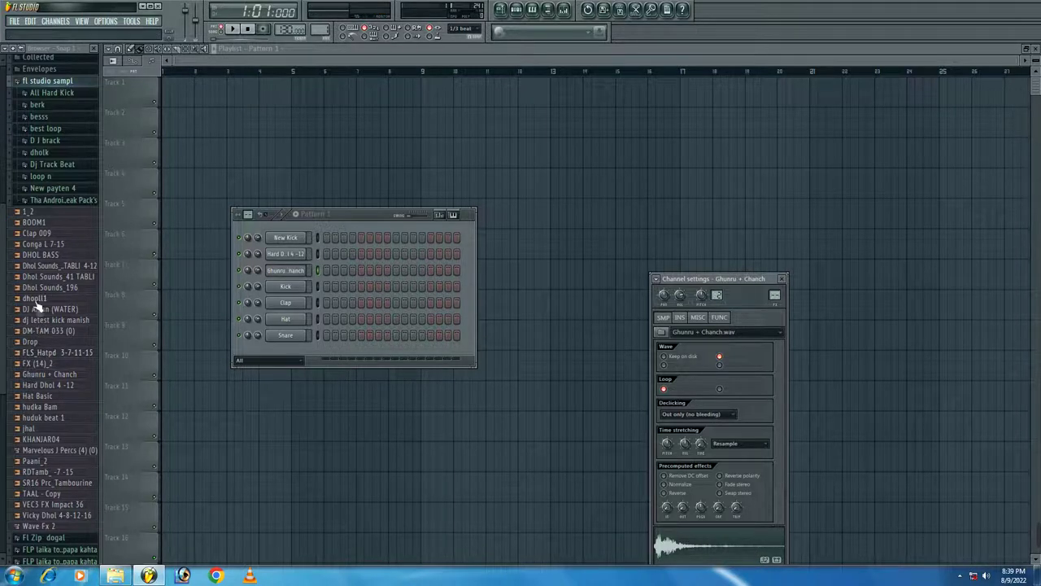
click(46, 247)
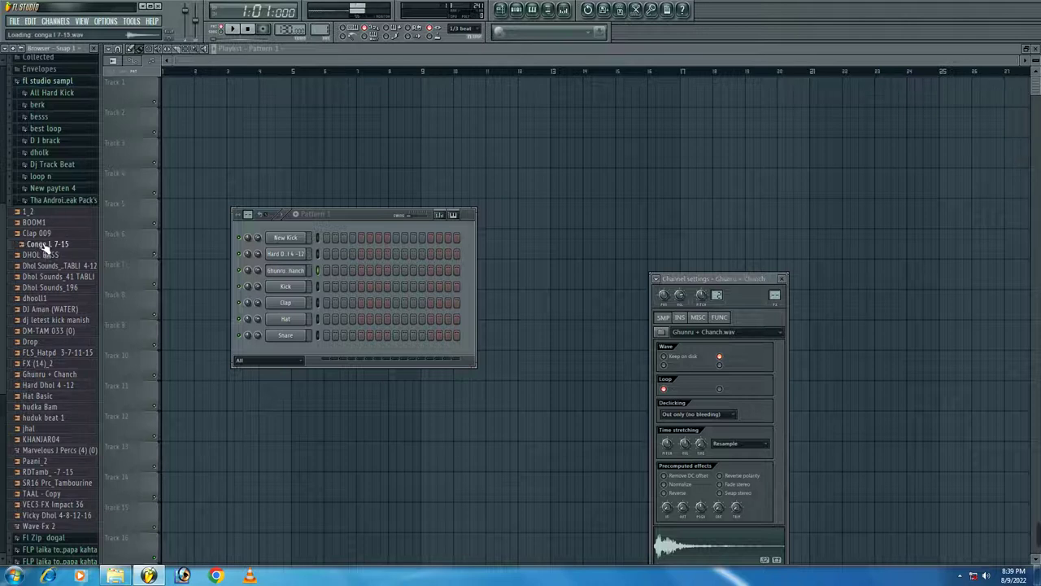
- Add the DHOLAK 04 (1) 7 -15 sample from the dholk folder and the Drop sample as new channels
click(42, 153)
drag(45, 175, 327, 222)
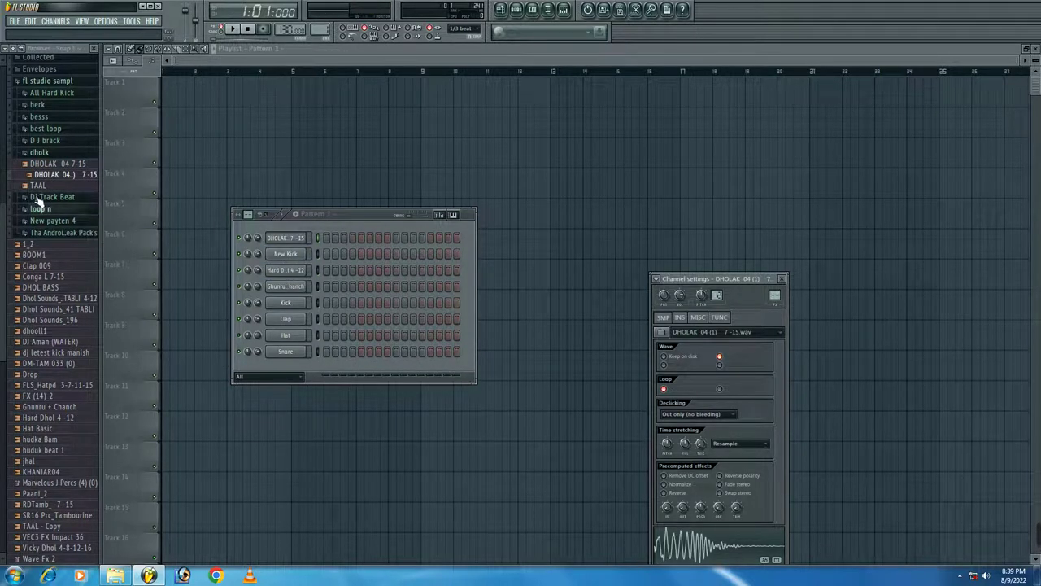
drag(34, 374, 308, 222)
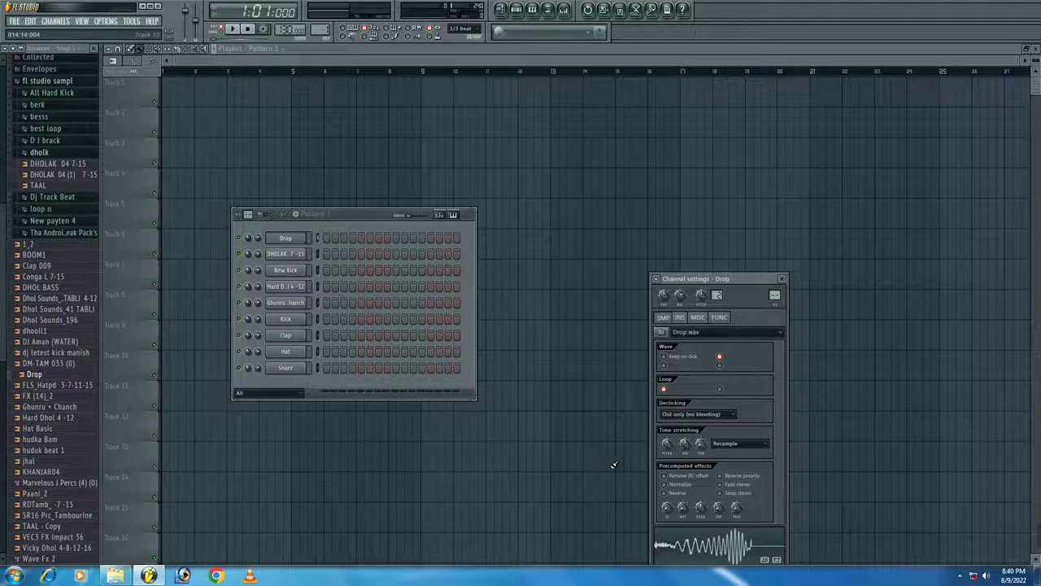
- Fill every 4 steps of the New Kick channel in Pattern 1 and play the pattern back
right_click(288, 272)
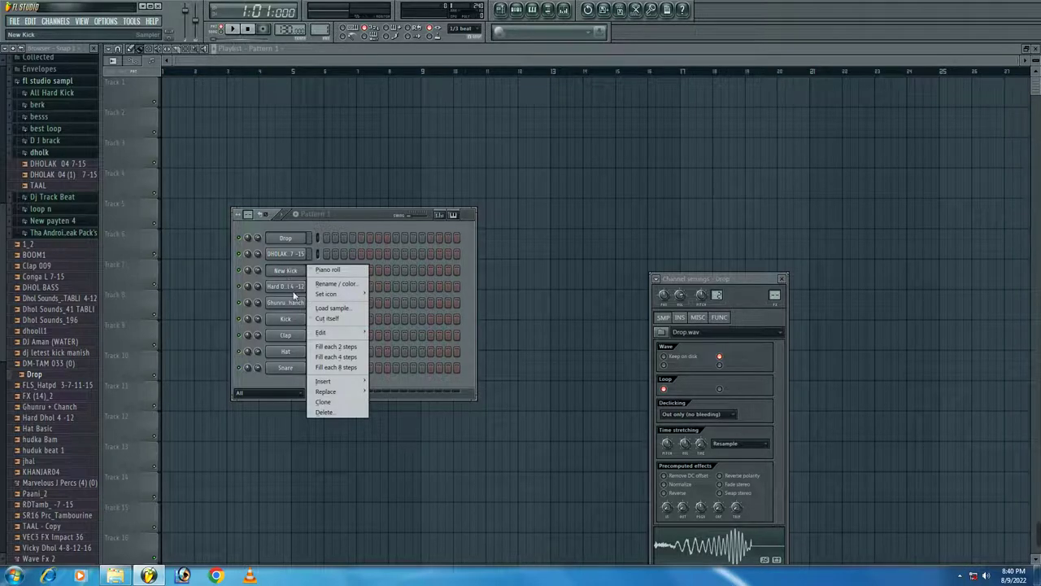
click(336, 356)
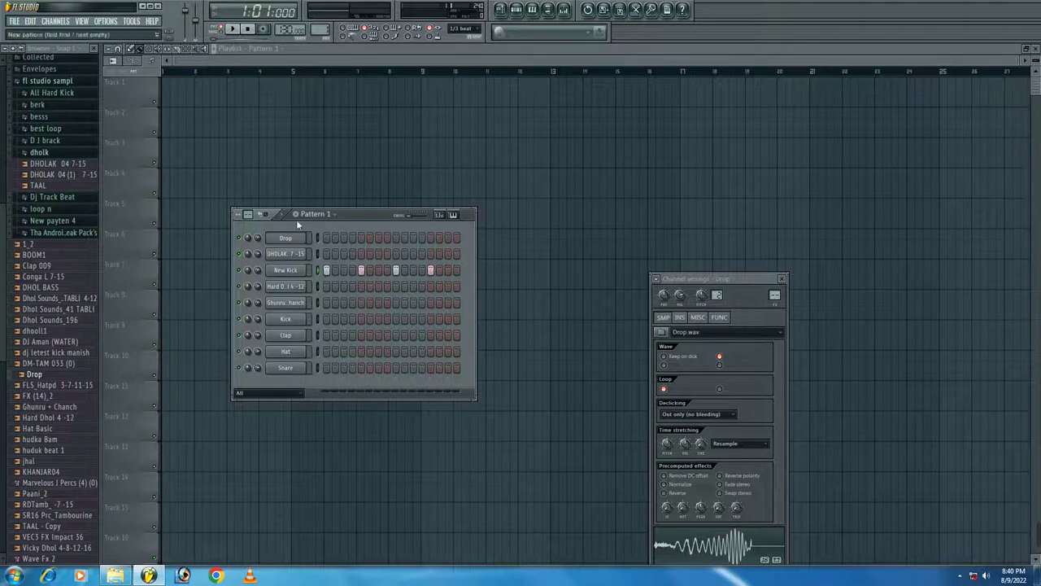
key(space)
key(space)
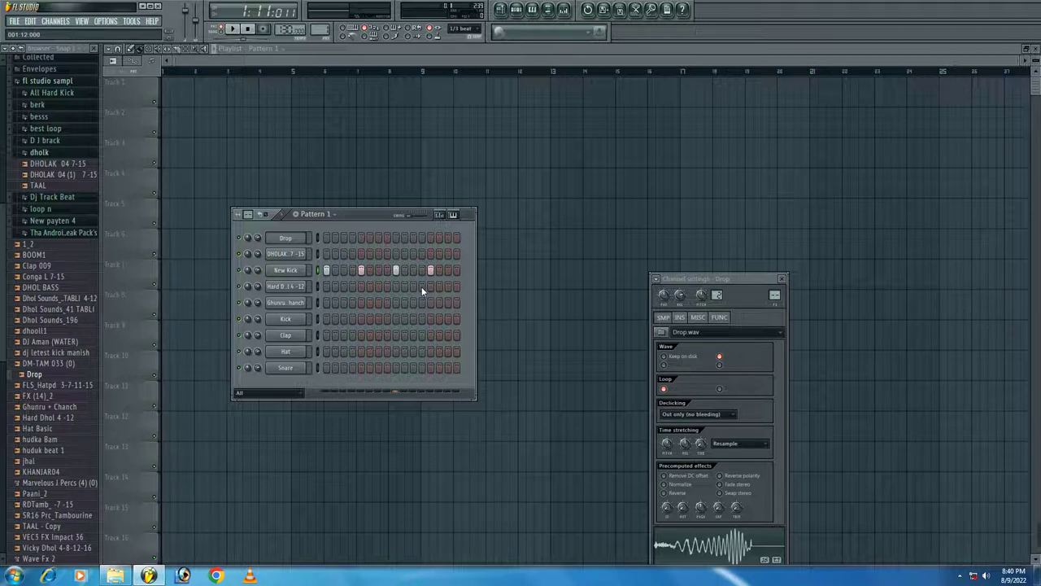
- Place DHOLAK hits on steps 4, 7, 12 and 15 of Pattern 1
click(352, 254)
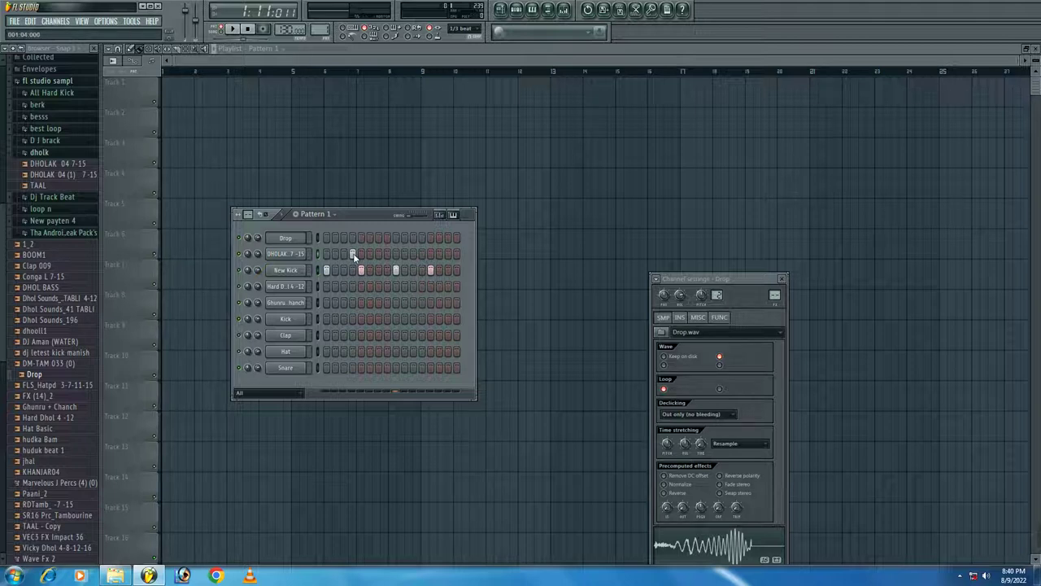
click(422, 255)
click(447, 254)
- Preview DM-TAM 033 (0), add Hat Basic as a new channel and fill every 4 of its steps
click(38, 362)
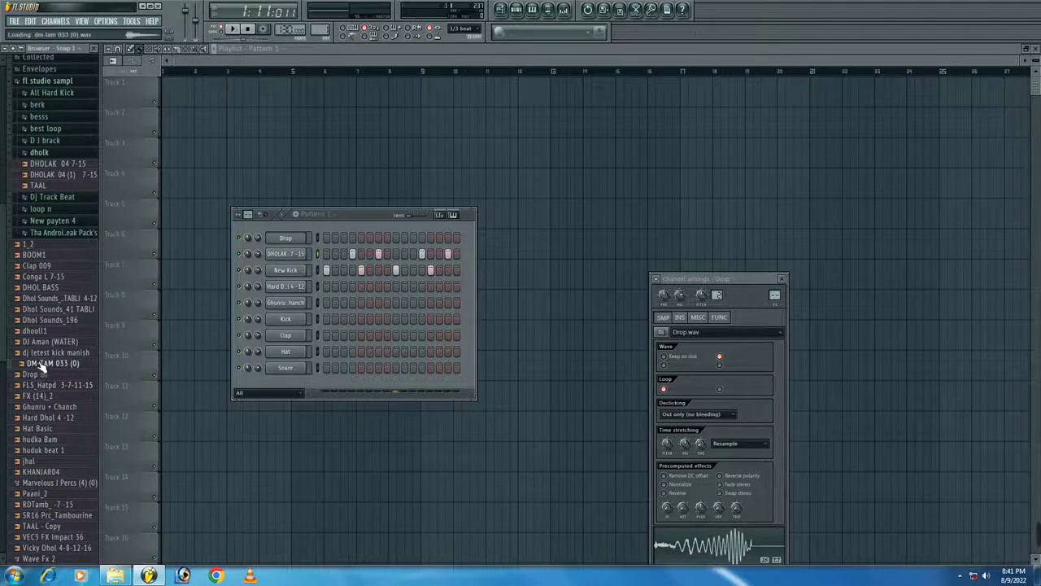
drag(41, 429, 309, 225)
right_click(308, 237)
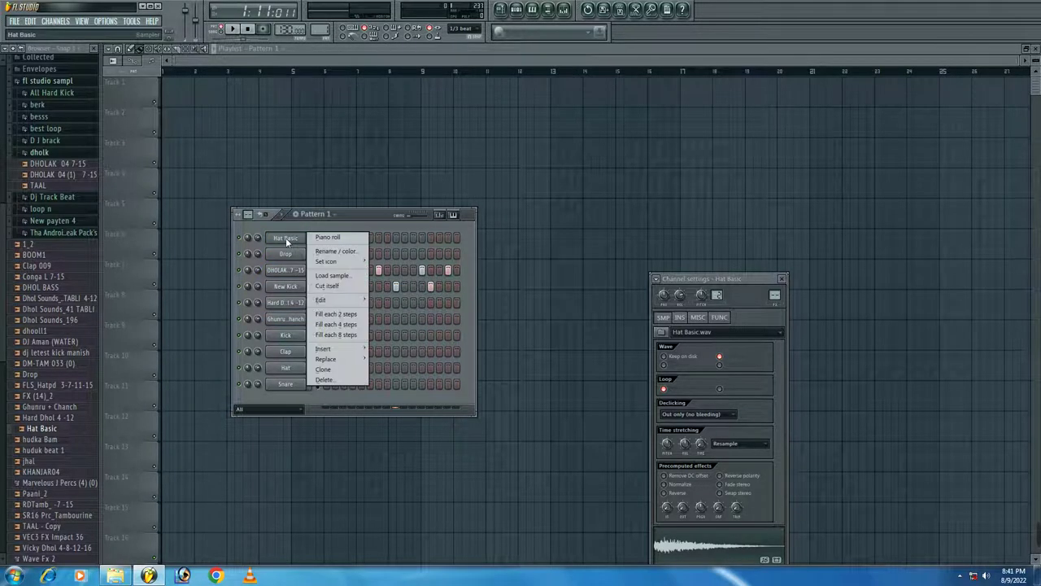
click(337, 324)
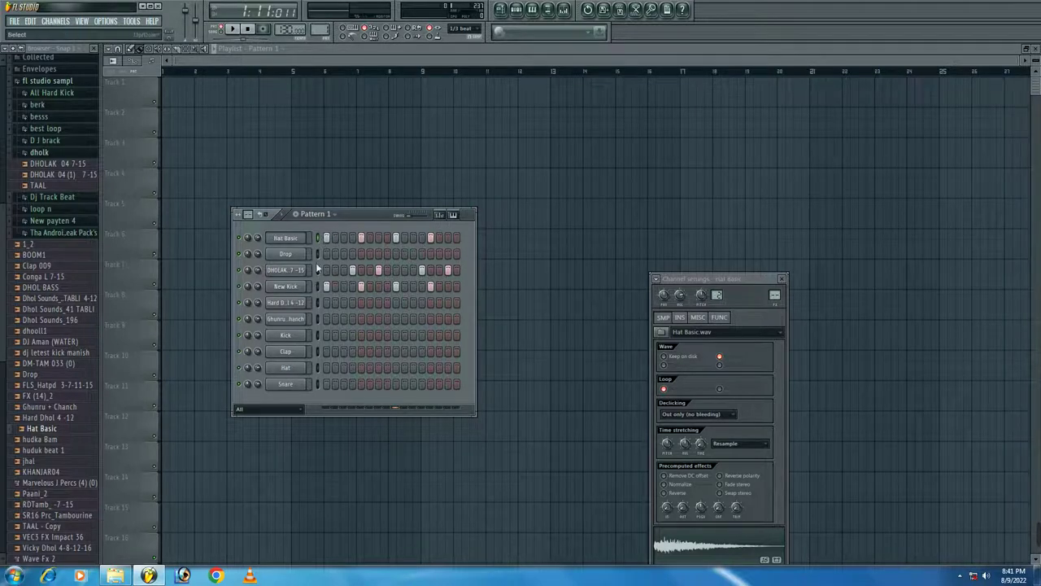
- Play Pattern 1, audition the Hat Basic channel against it and pause playback
click(350, 269)
key(space)
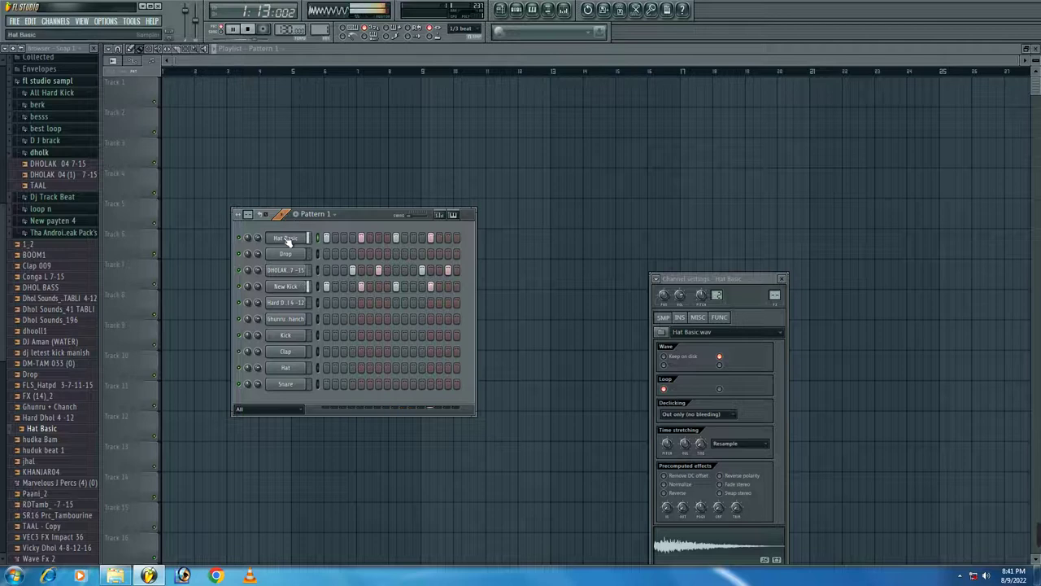
click(286, 238)
click(286, 238)
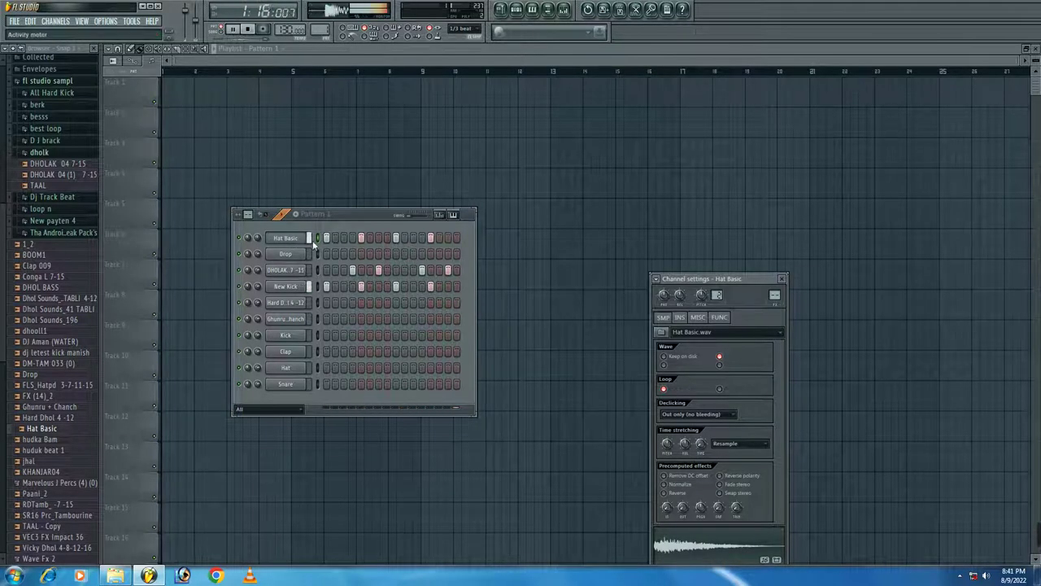
click(279, 214)
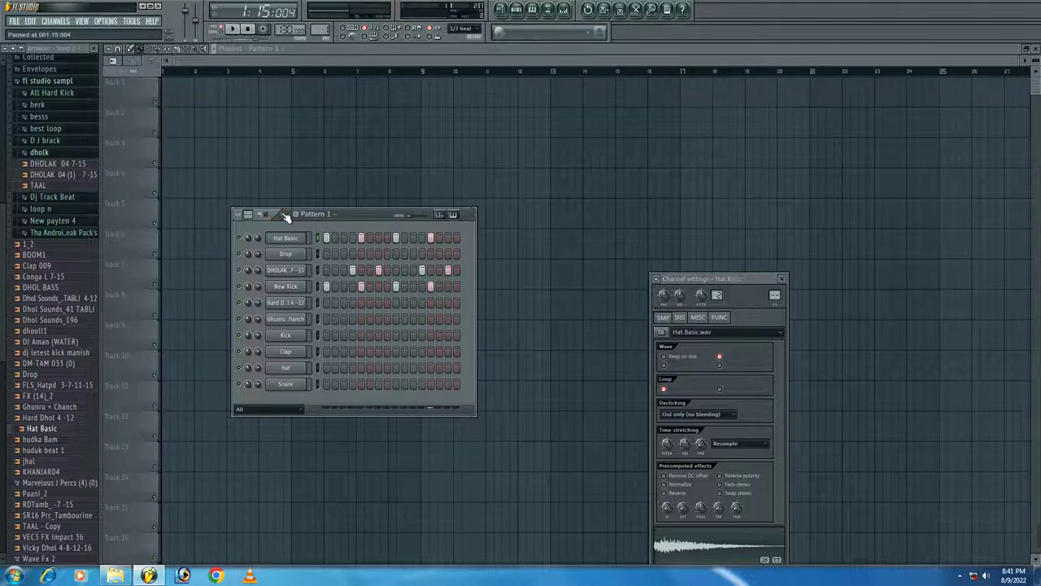
- Place four consecutive Pattern 1 clips on Track 1 of the playlist, starting at bar 2
drag(198, 77, 334, 84)
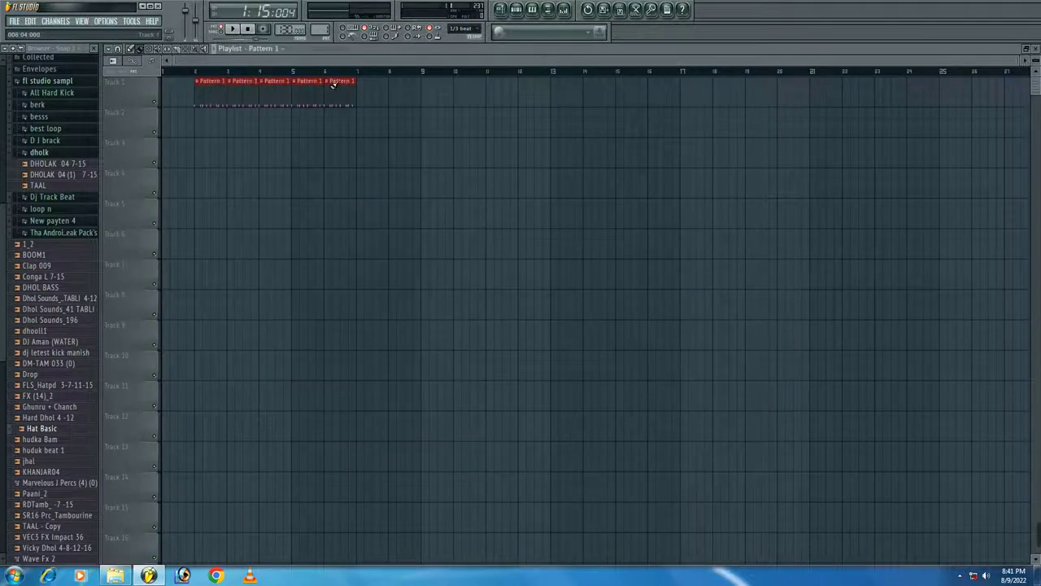
right_click(340, 92)
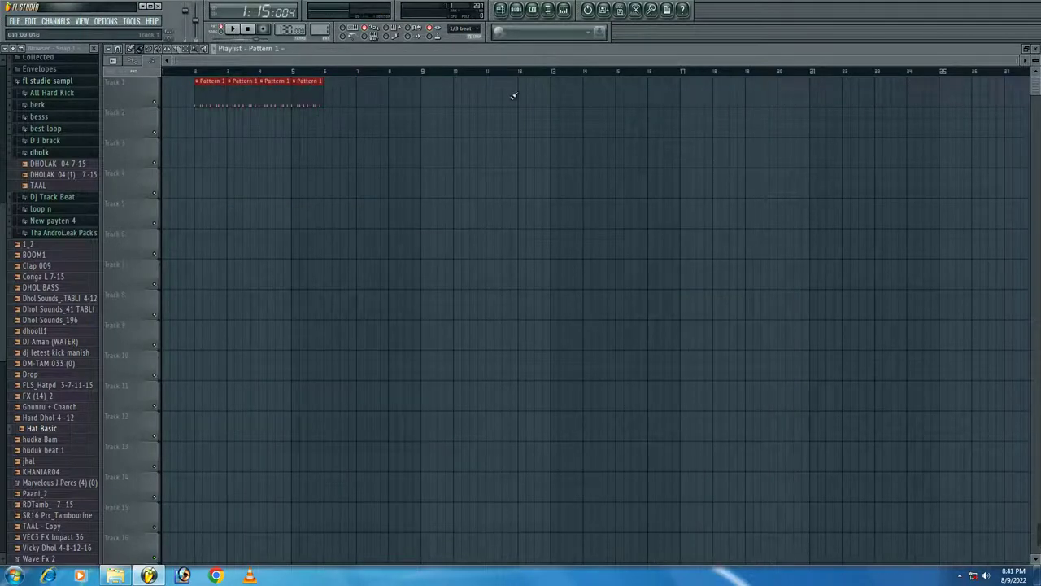
- Switch to Pattern 2 and fill every 4 steps of its New Kick channel
scroll(320, 29, up, 1)
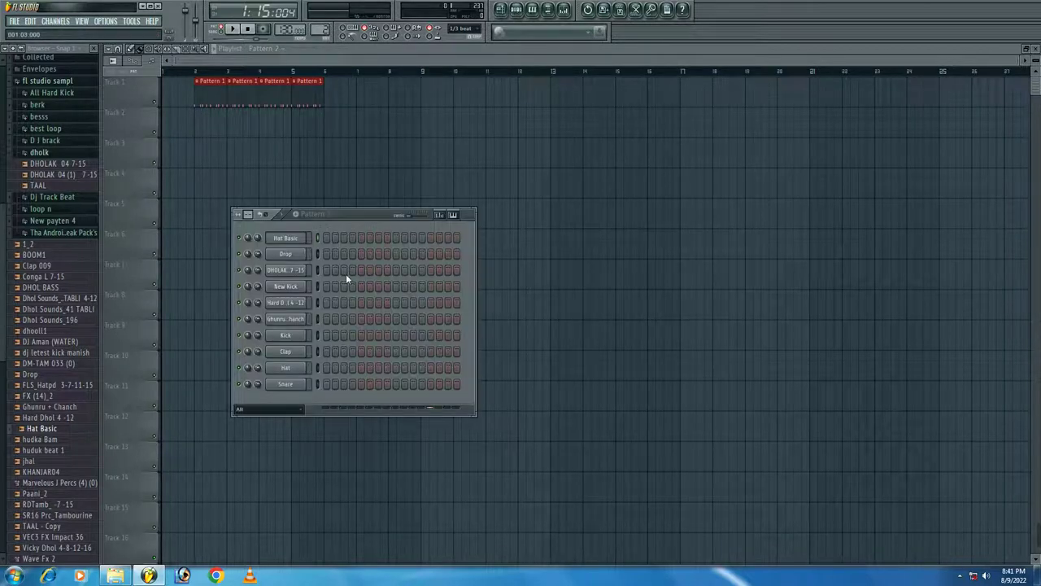
right_click(287, 287)
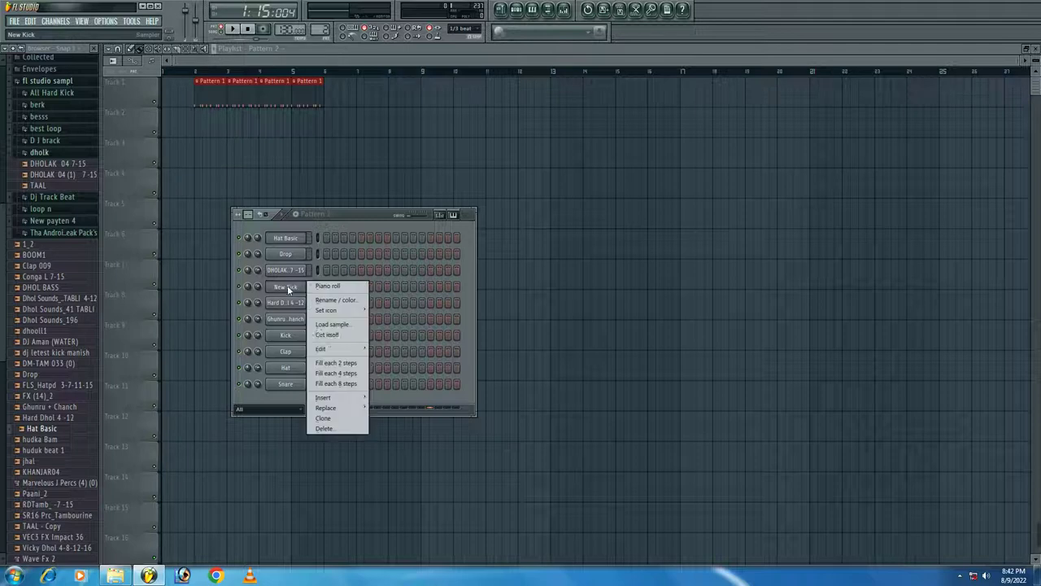
click(336, 373)
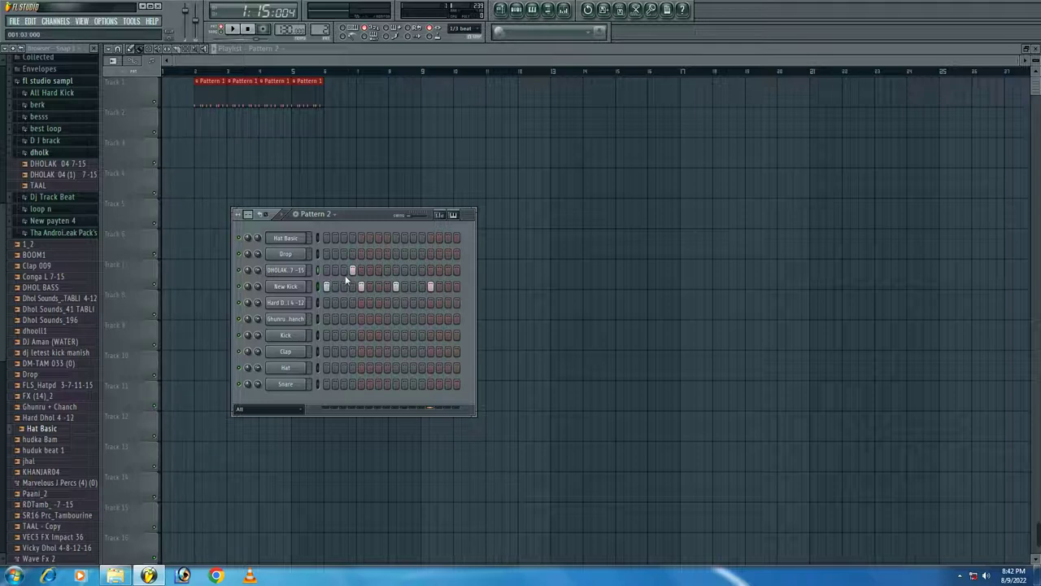
click(387, 271)
click(456, 271)
click(352, 270)
drag(352, 271, 516, 269)
- Place Hard Dhol 4 -12 hits on steps 4, 8, 12 and 16 of Pattern 2
click(285, 303)
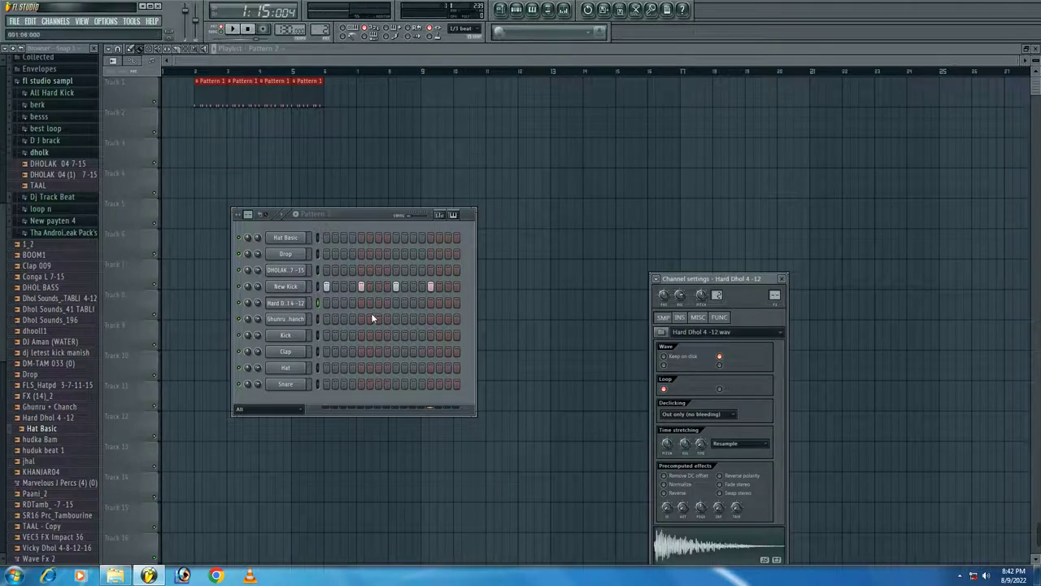
click(353, 302)
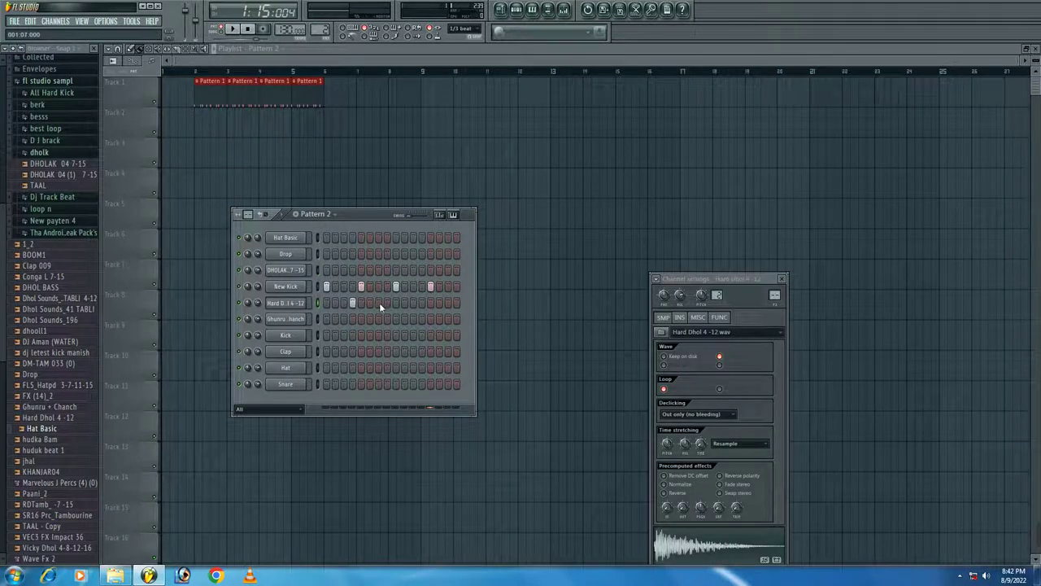
click(387, 303)
click(456, 304)
- Place DHOLAK hits on steps 7 and 15 of Pattern 2 and start playing the pattern
click(378, 269)
click(447, 269)
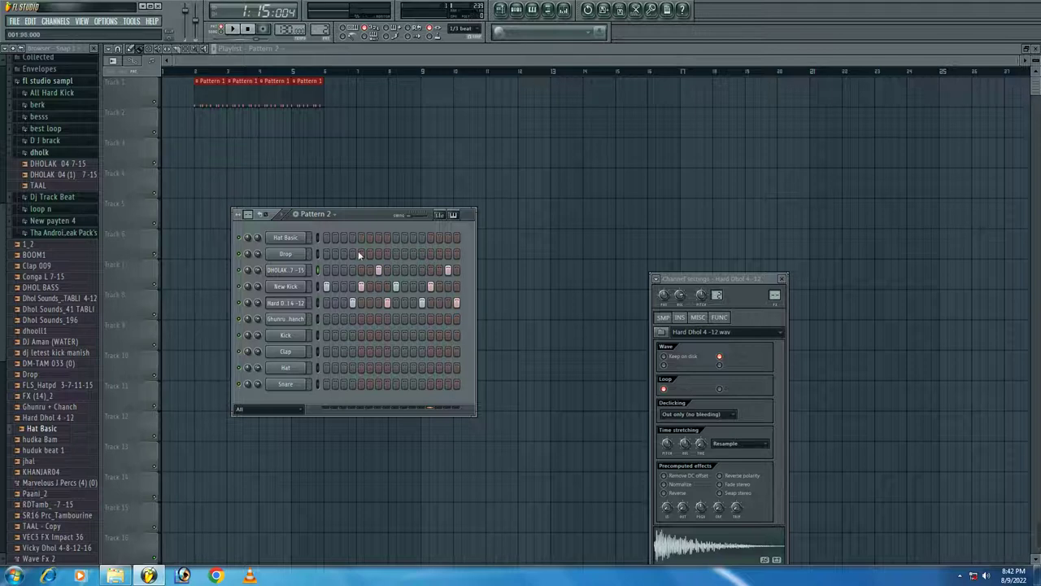
click(285, 216)
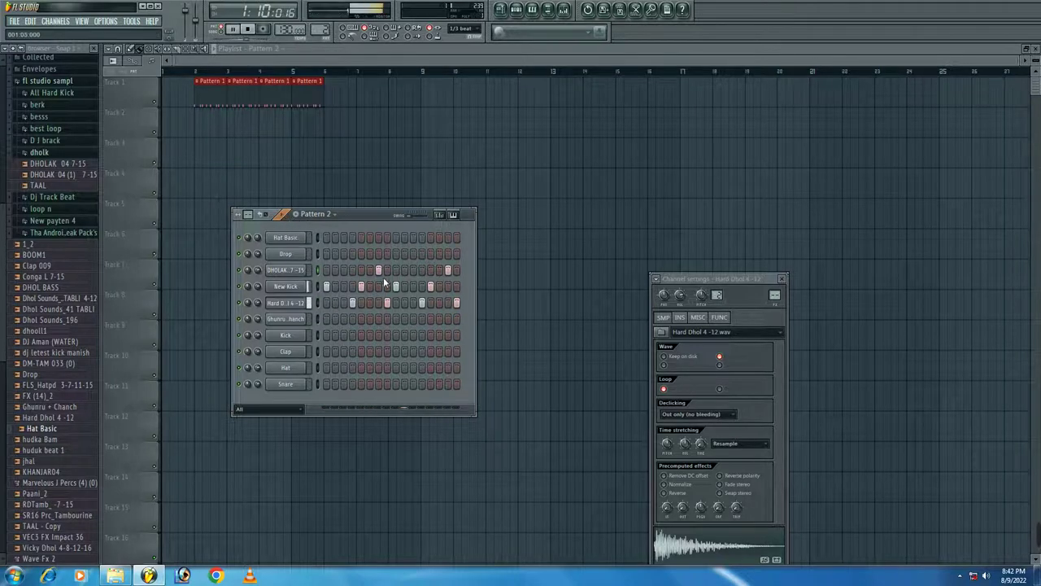
right_click(293, 237)
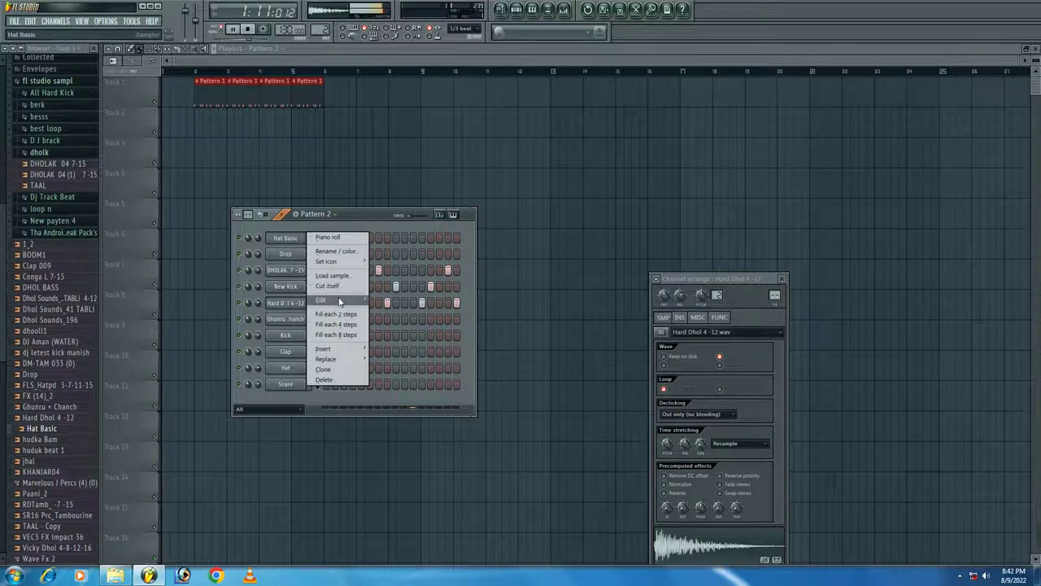
click(333, 316)
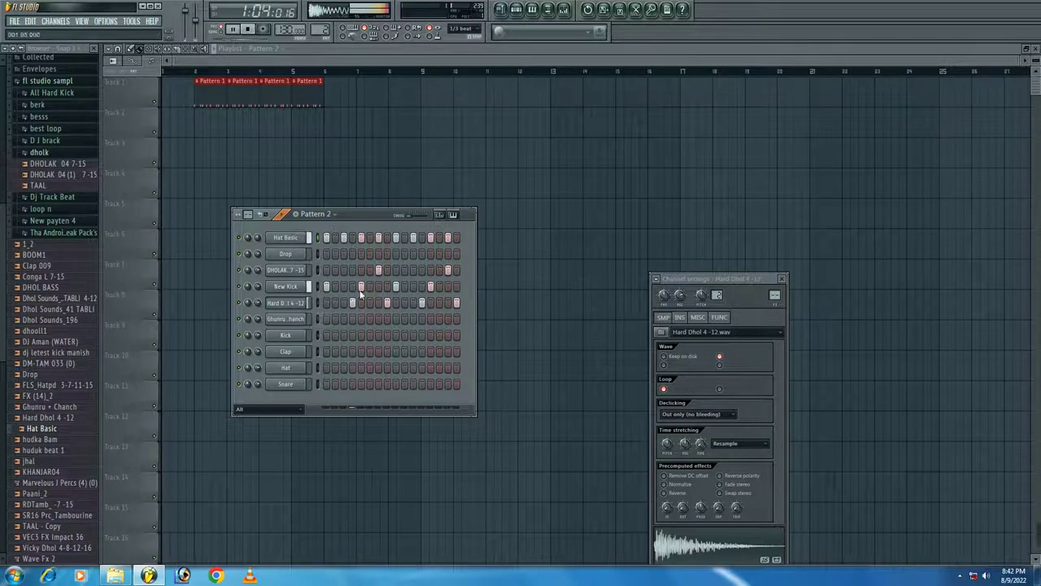
right_click(309, 238)
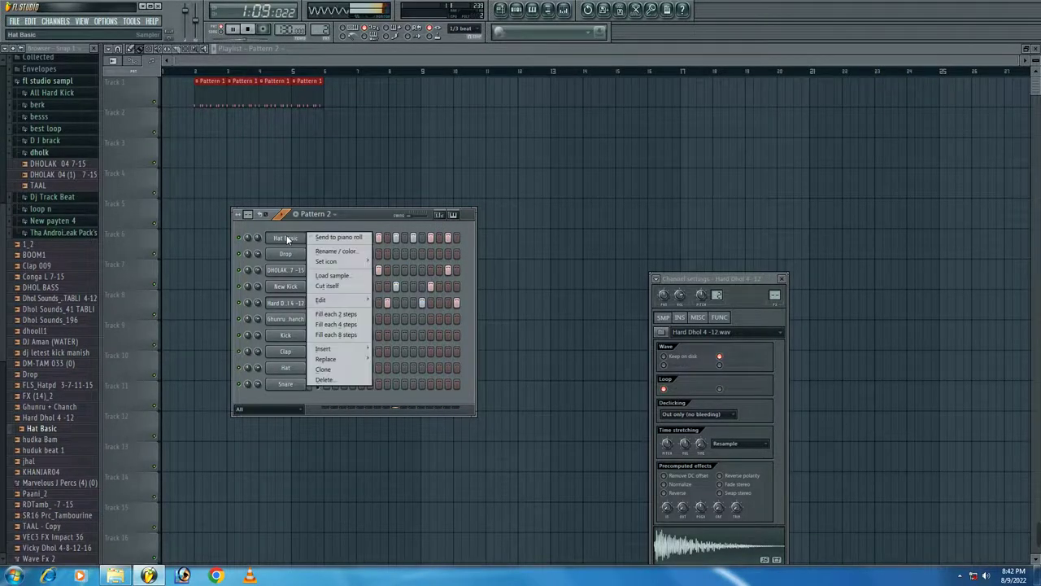
click(331, 324)
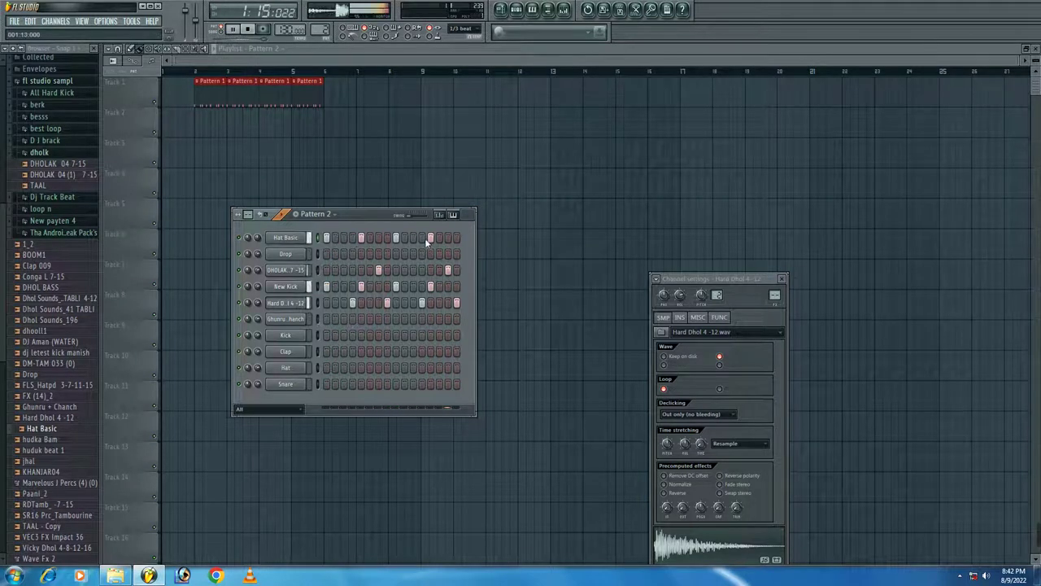
drag(429, 238, 328, 237)
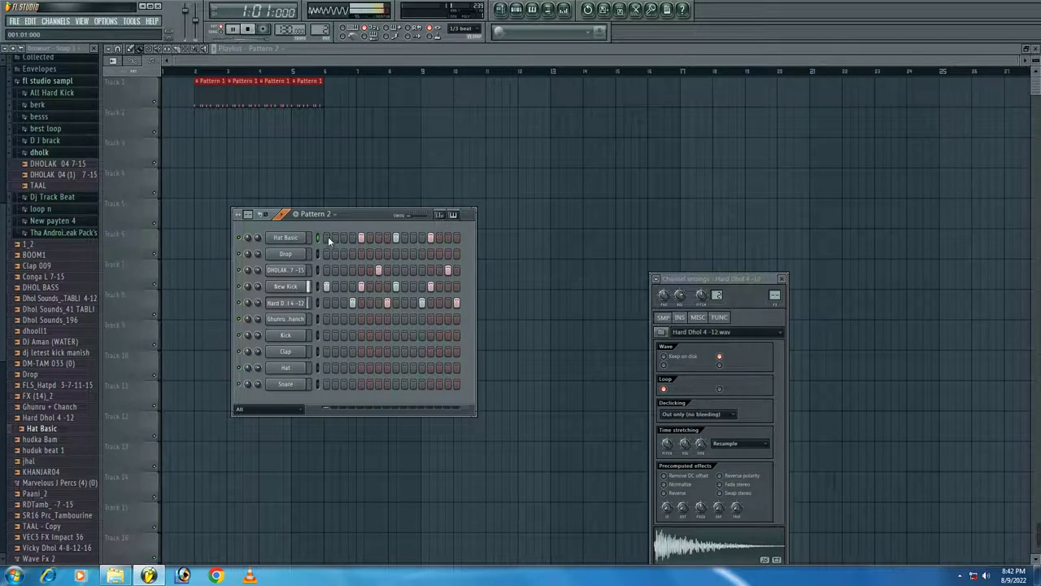
- Place Hat Basic hits on steps 3, 7, 11 and 15 of Pattern 2 and stop playback
click(343, 237)
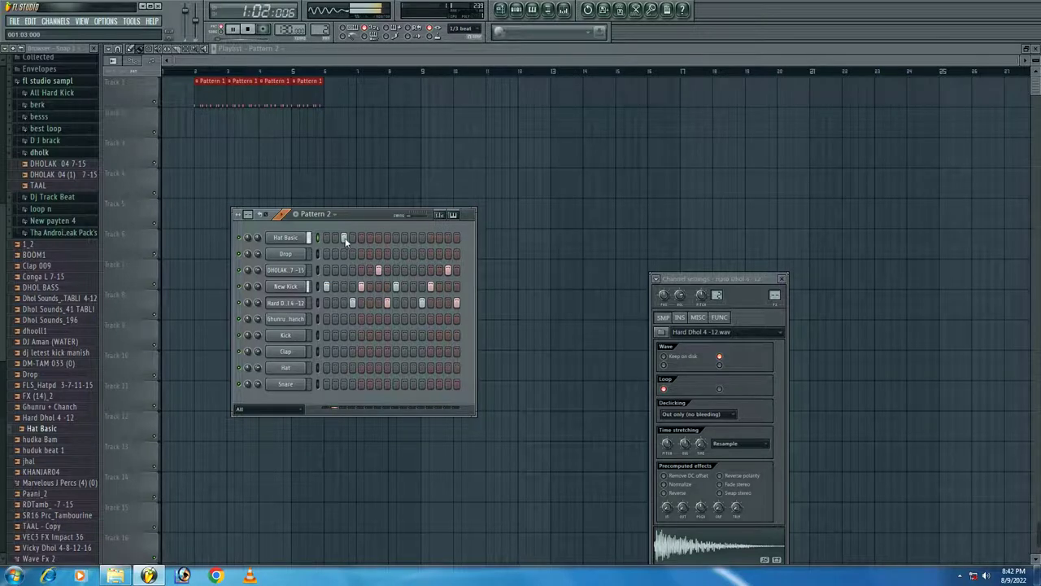
click(378, 237)
click(412, 237)
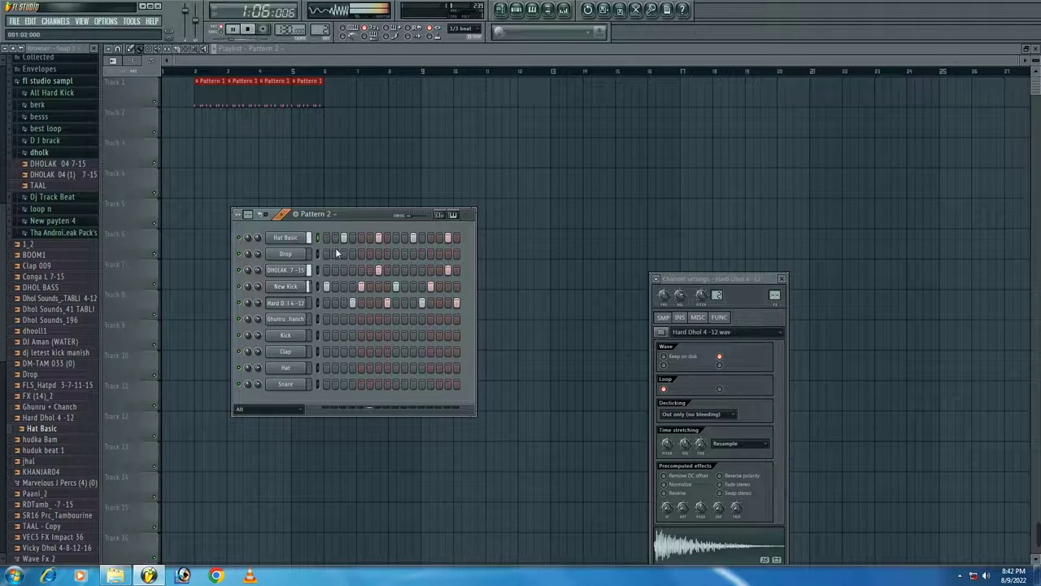
key(space)
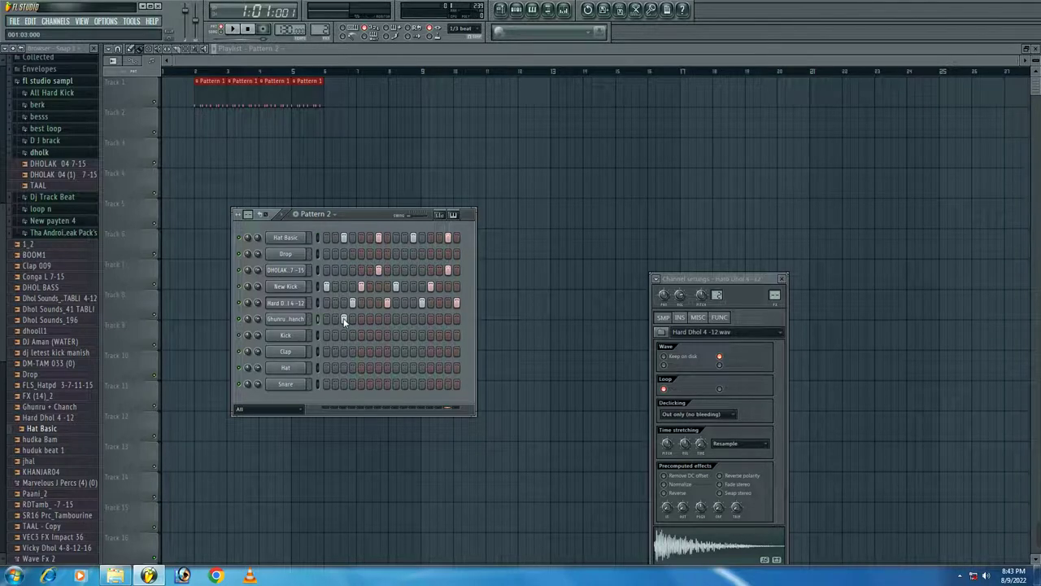
- Fill every 4 steps of the Ghunru + Chanch channel, clear the Hat Basic hits, and play Pattern 2
right_click(302, 318)
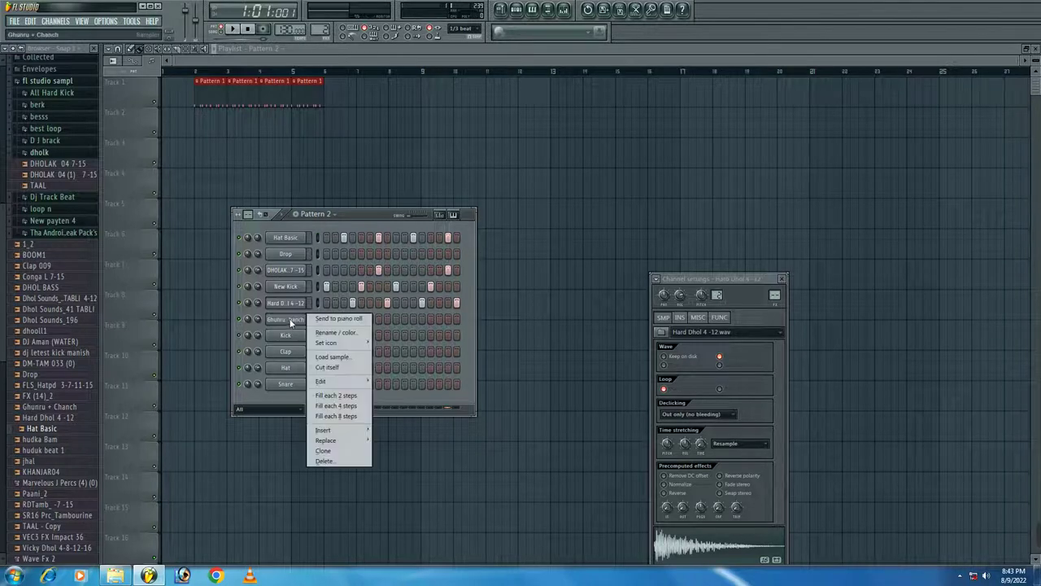
click(331, 407)
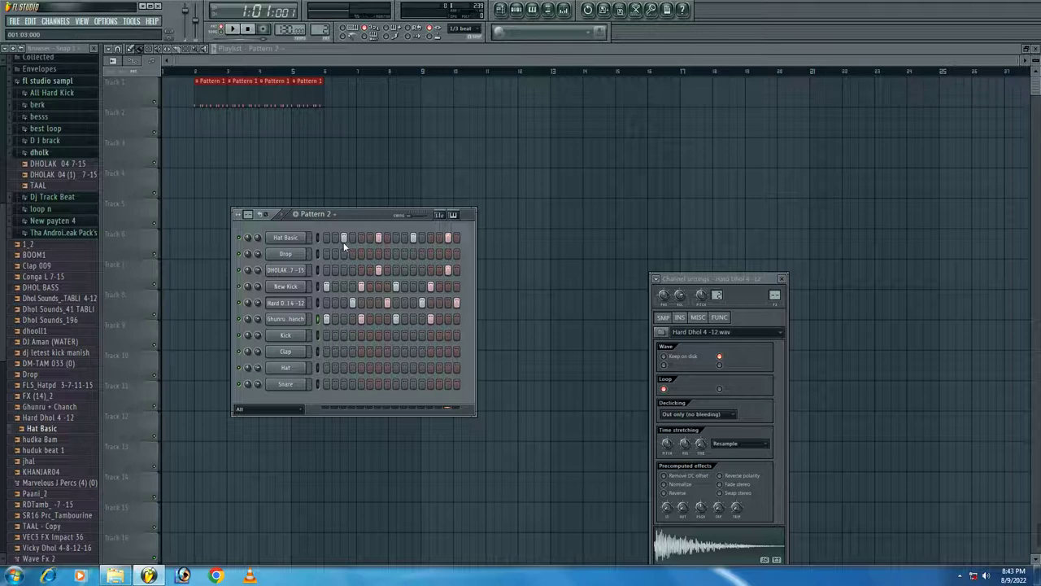
key(space)
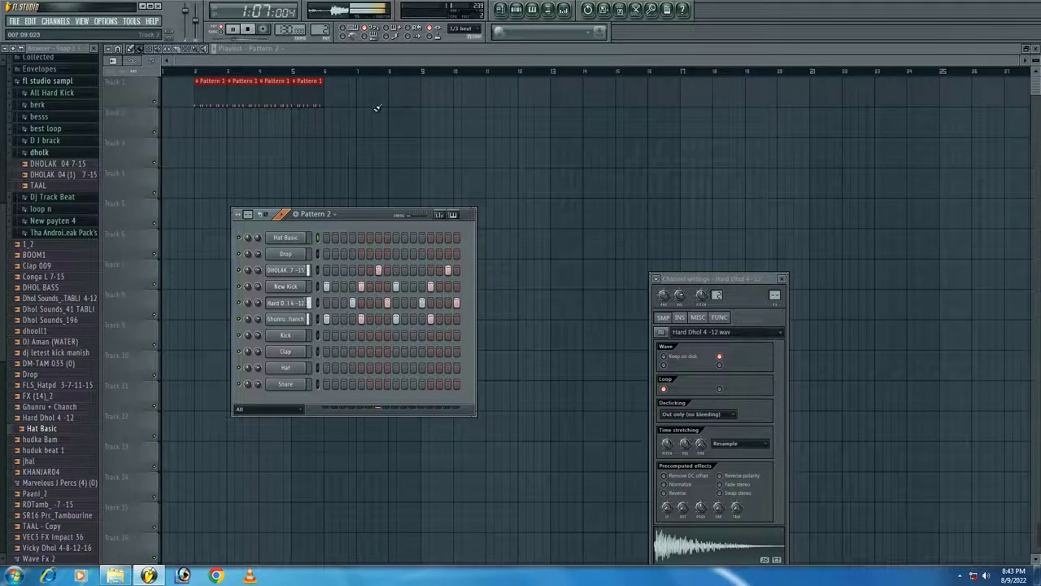
- Place four consecutive Pattern 2 clips on Track 2 starting at bar 7 and preview the arrangement in song mode
mouse_move(360, 118)
mouse_down()
mouse_move(569, 118)
mouse_move(496, 127)
mouse_up()
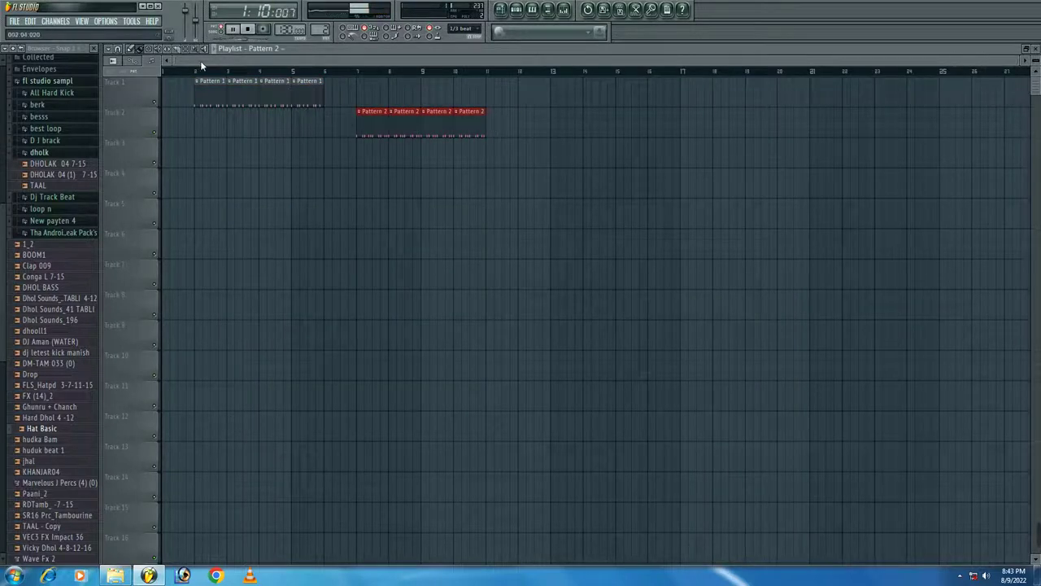
key(l)
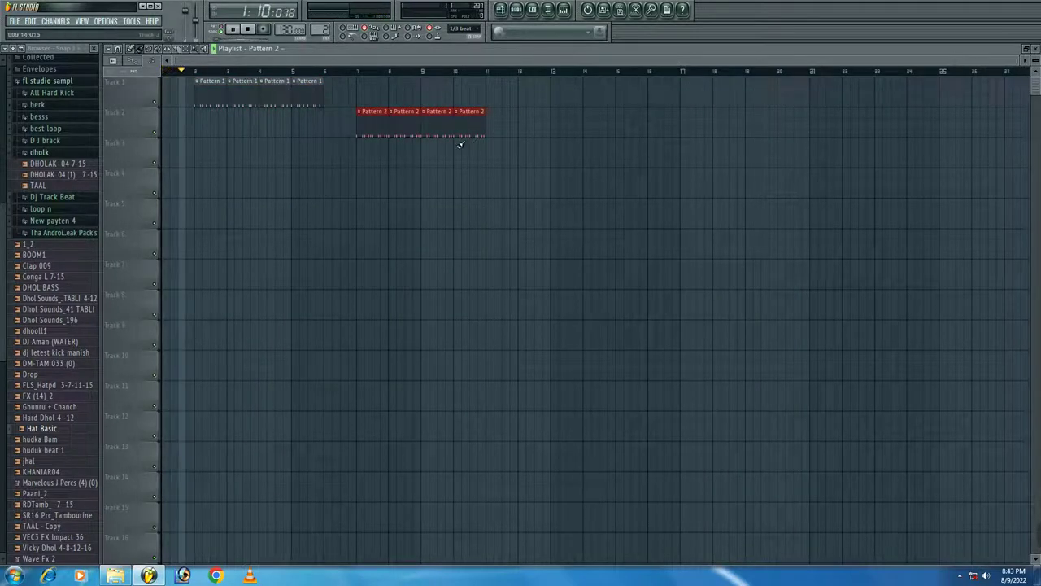
mouse_move(941, 546)
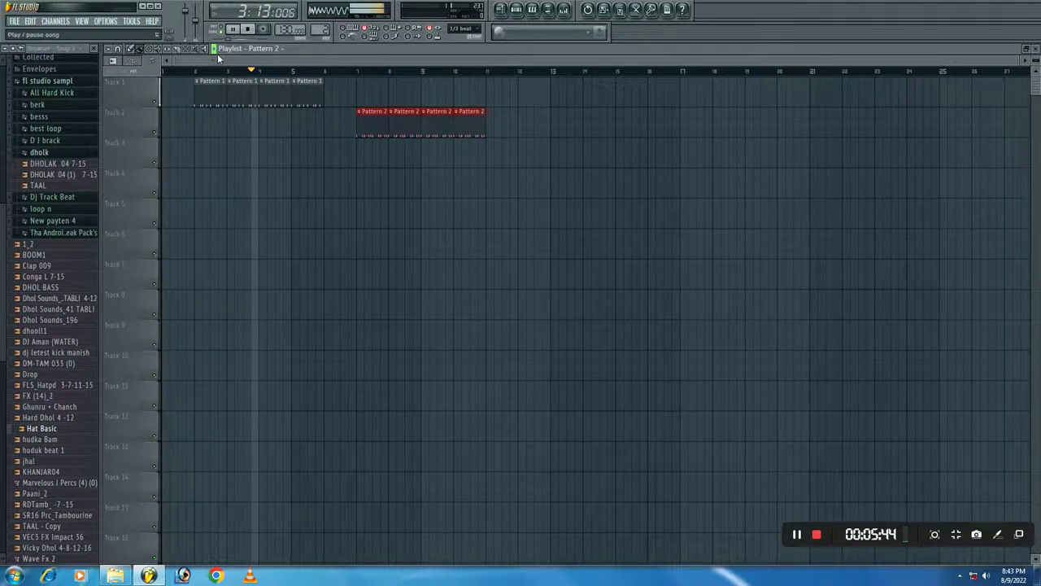
key(space)
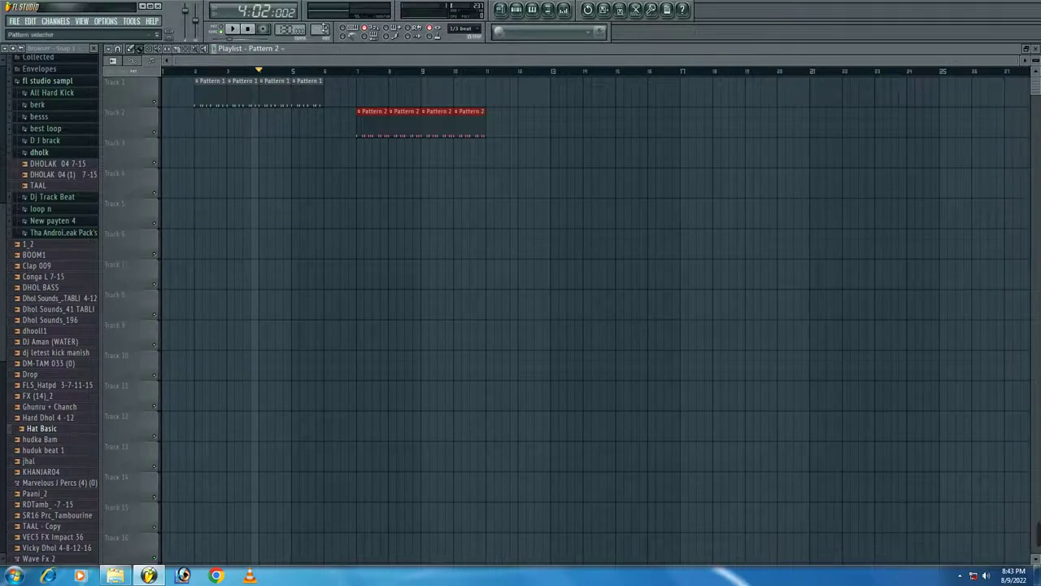
- Switch to Pattern 3, place Hard Dhol 4 -12 hits on steps 1 to 8, and preview the pattern
scroll(321, 29, up, 1)
click(516, 9)
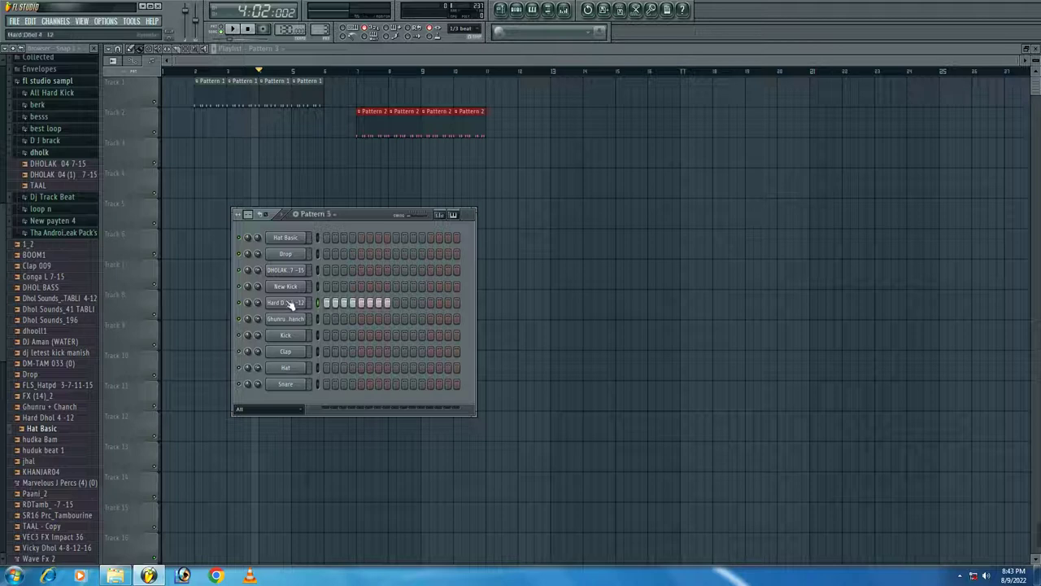
key(space)
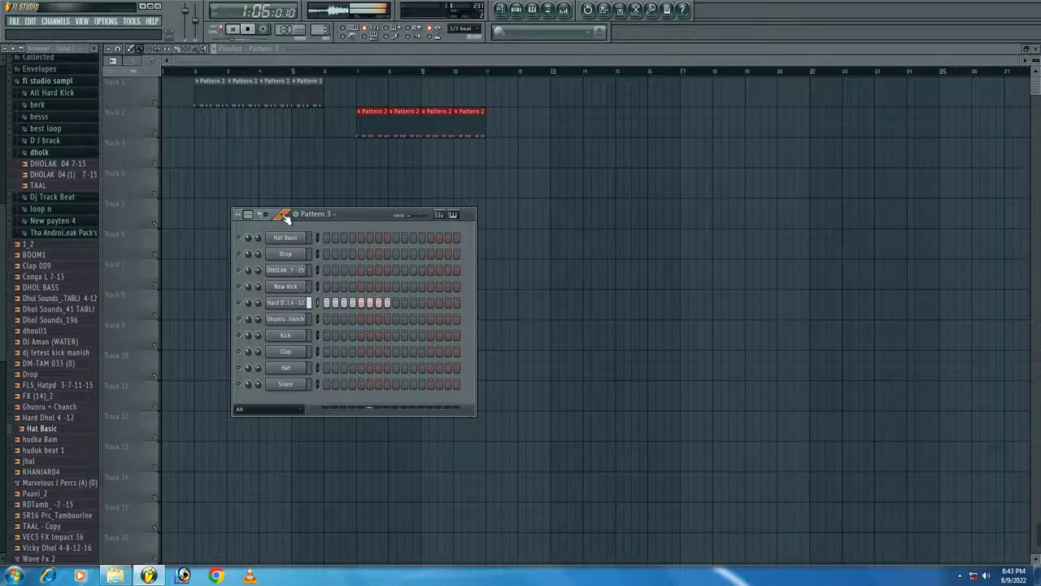
key(space)
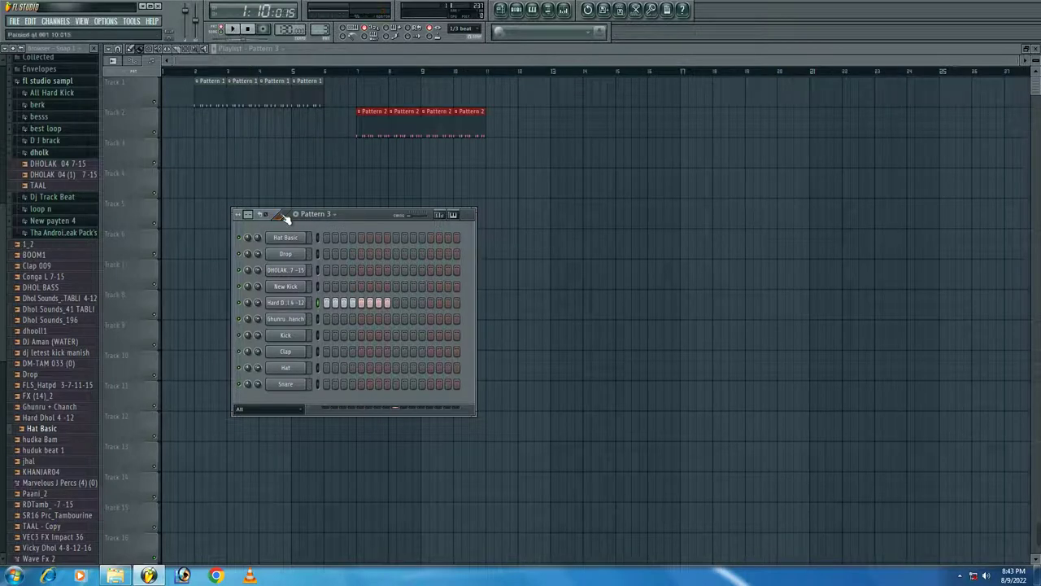
- Send the Hard Dhol 4 -12 channel of Pattern 3 to the piano roll and delete its long eighth note
right_click(289, 301)
click(337, 301)
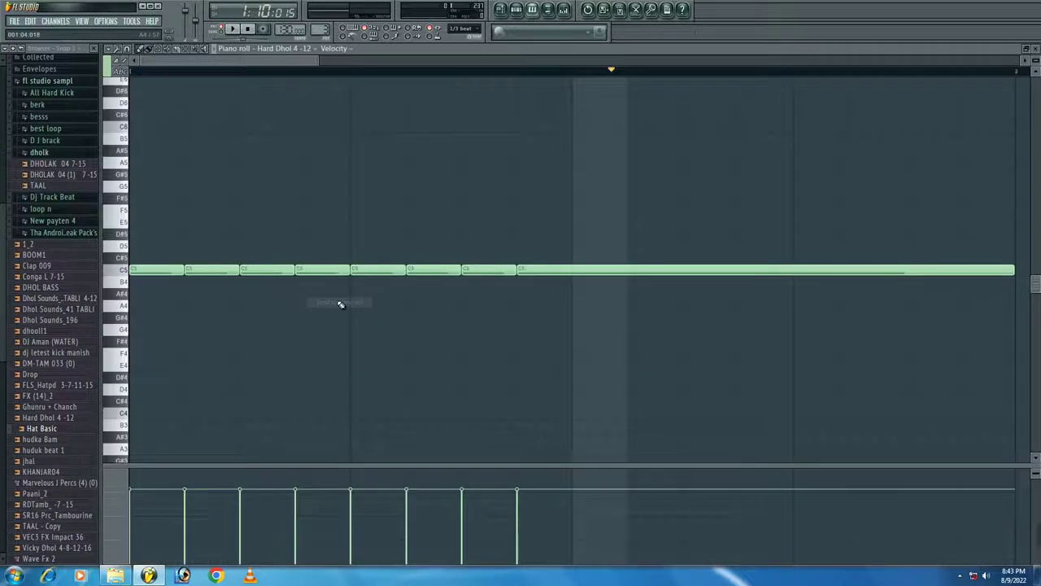
scroll(314, 74, down, 3)
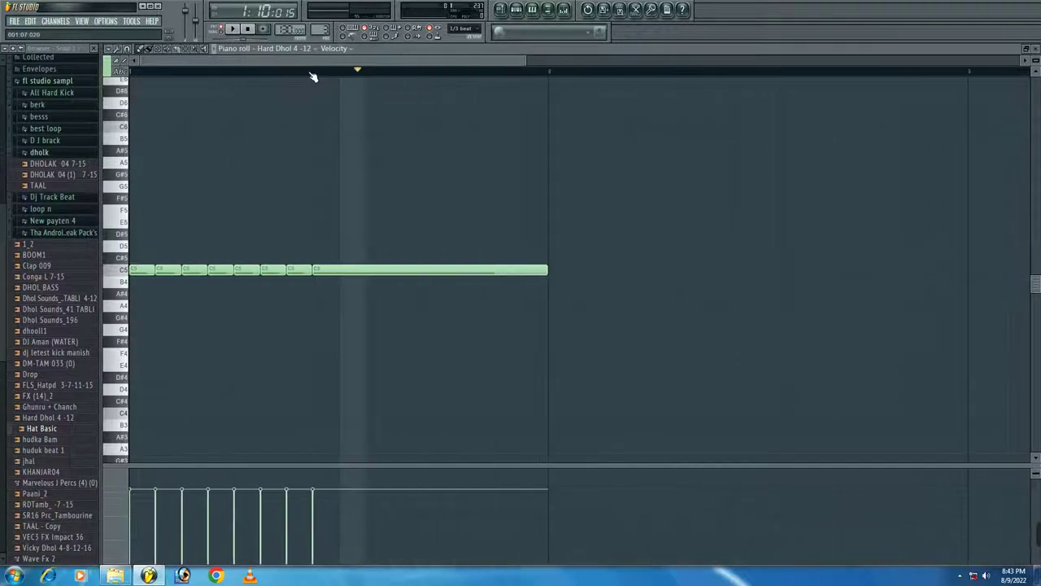
right_click(340, 270)
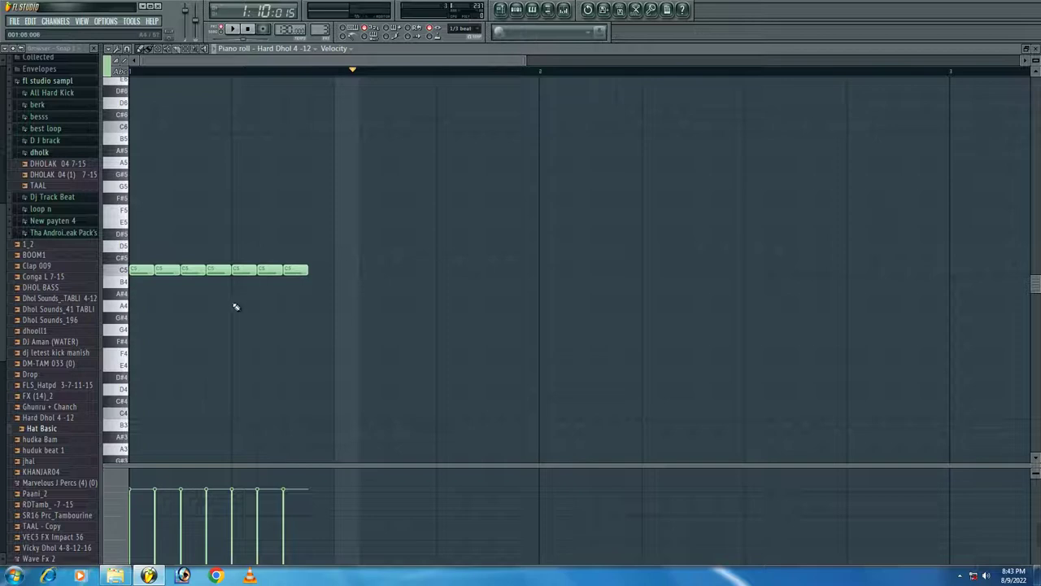
- Arrange the Hard Dhol notes into an eight-note semitone rise from C5 to G5 and raise all their velocities to maximum
drag(167, 269, 219, 233)
click(195, 269)
drag(244, 269, 246, 221)
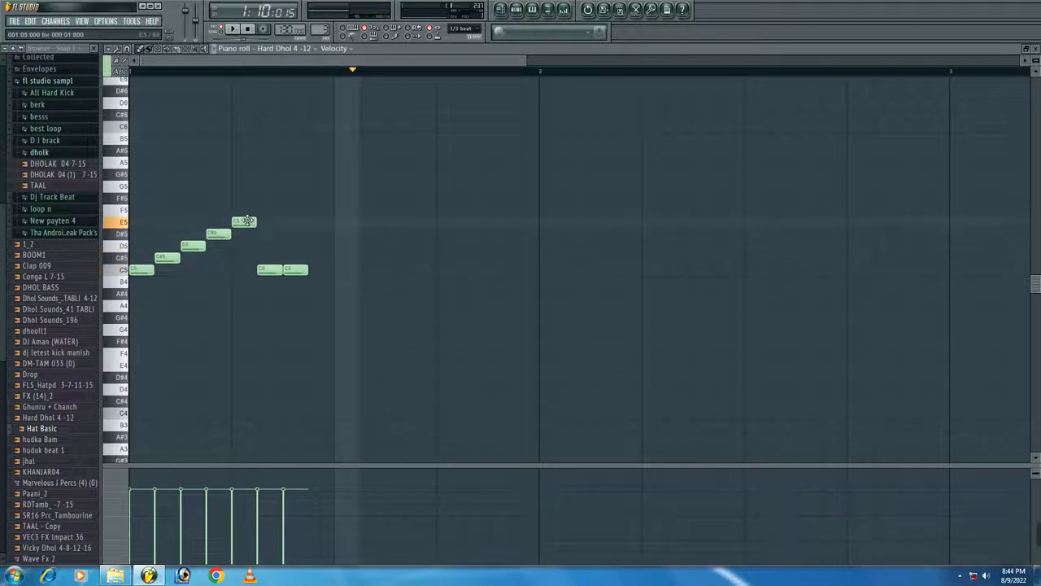
drag(269, 269, 268, 213)
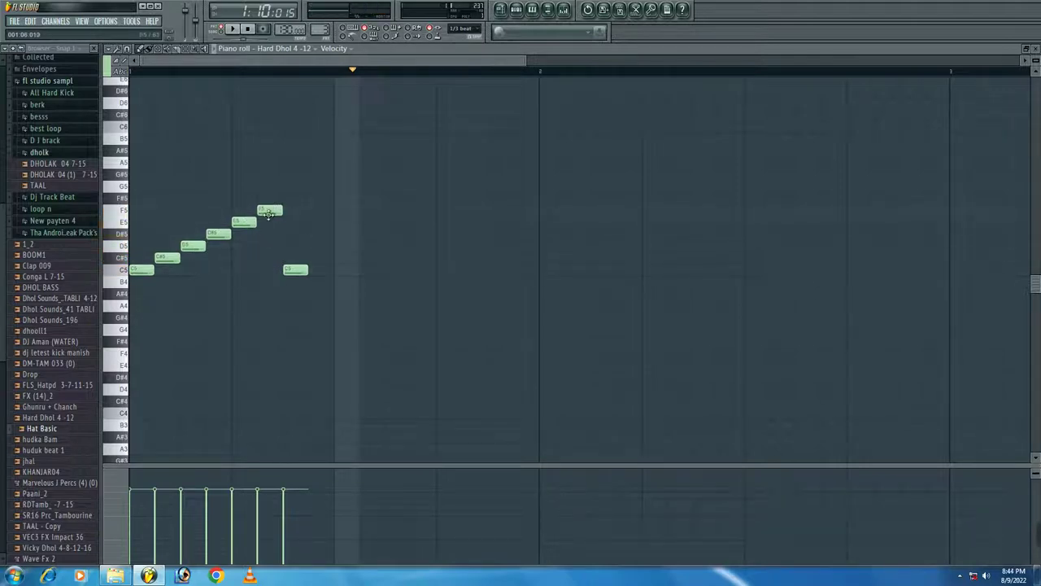
drag(296, 270, 295, 197)
click(318, 187)
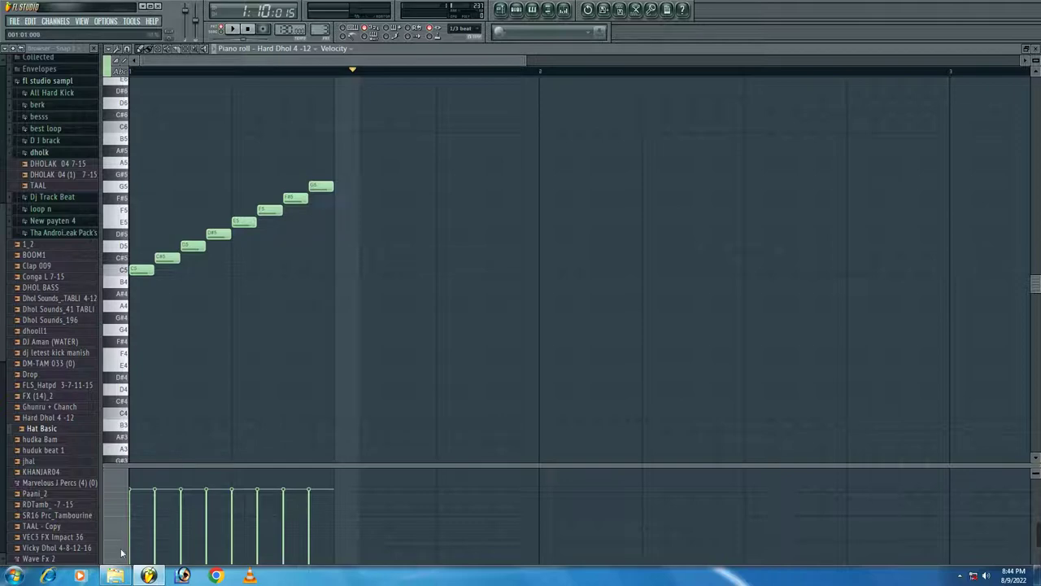
mouse_move(134, 553)
mouse_down()
mouse_move(174, 529)
mouse_move(331, 465)
mouse_move(170, 489)
mouse_move(111, 472)
mouse_move(325, 470)
mouse_up()
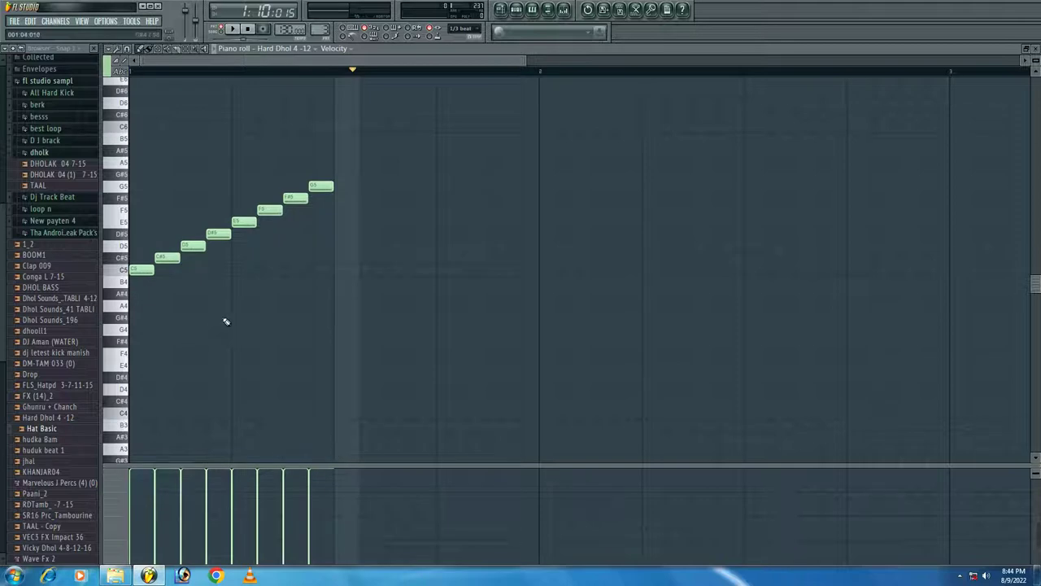
click(1034, 54)
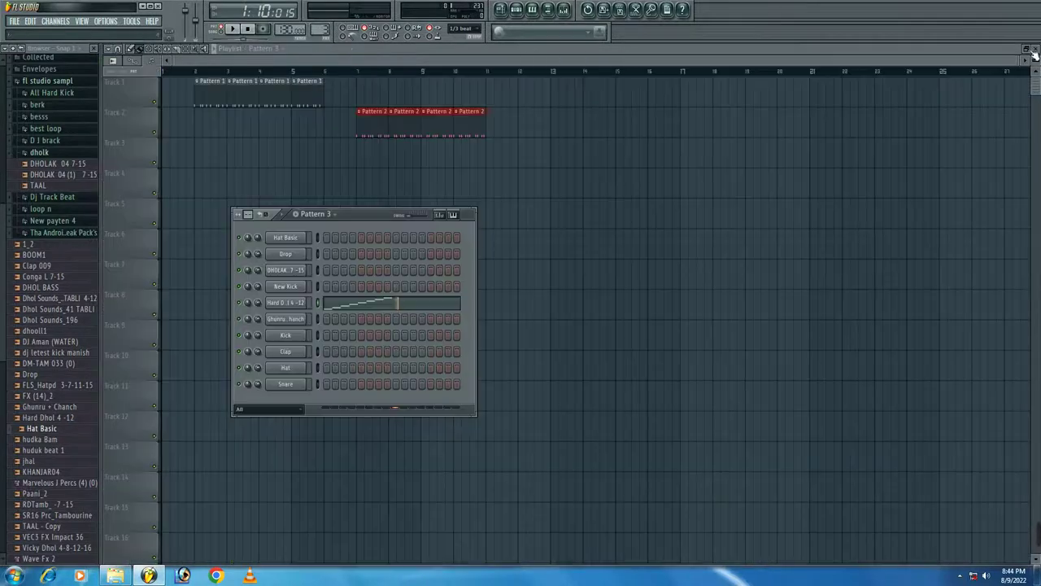
- Place a Pattern 3 clip trimmed to half a bar on Track 3 at bar 6, and move the Pattern 2 clips to its end
click(328, 159)
drag(356, 161, 339, 162)
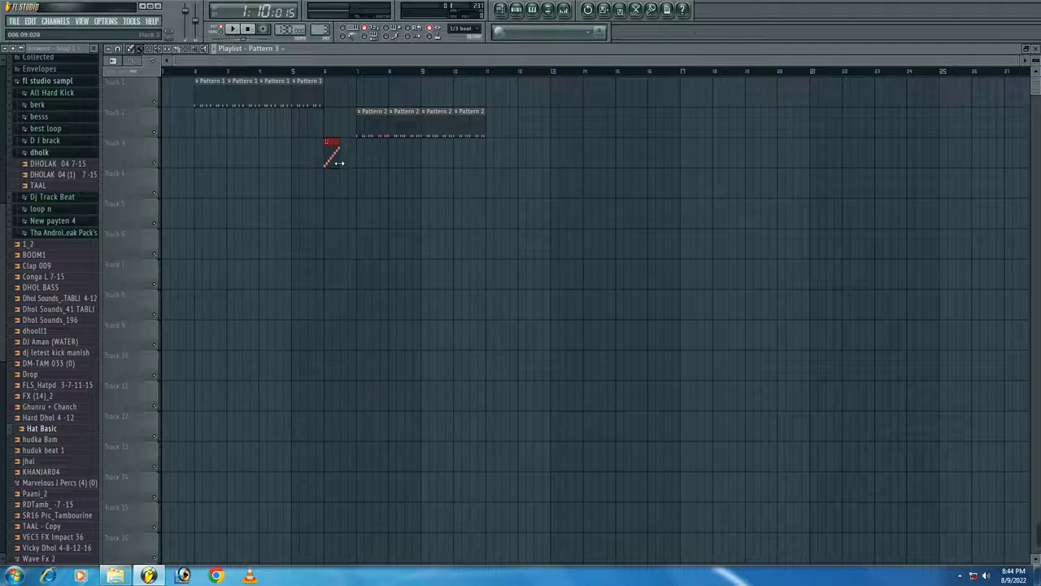
click(358, 126)
drag(519, 141, 355, 130)
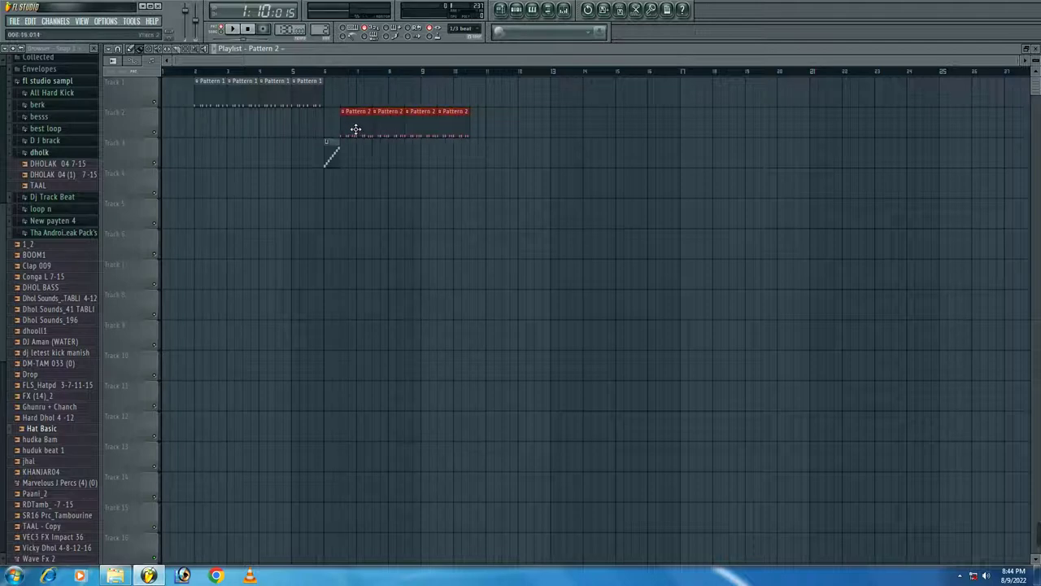
- Play the song from the middle of bar 5 to check the transition through Pattern 3 into the Pattern 2 clips
click(314, 76)
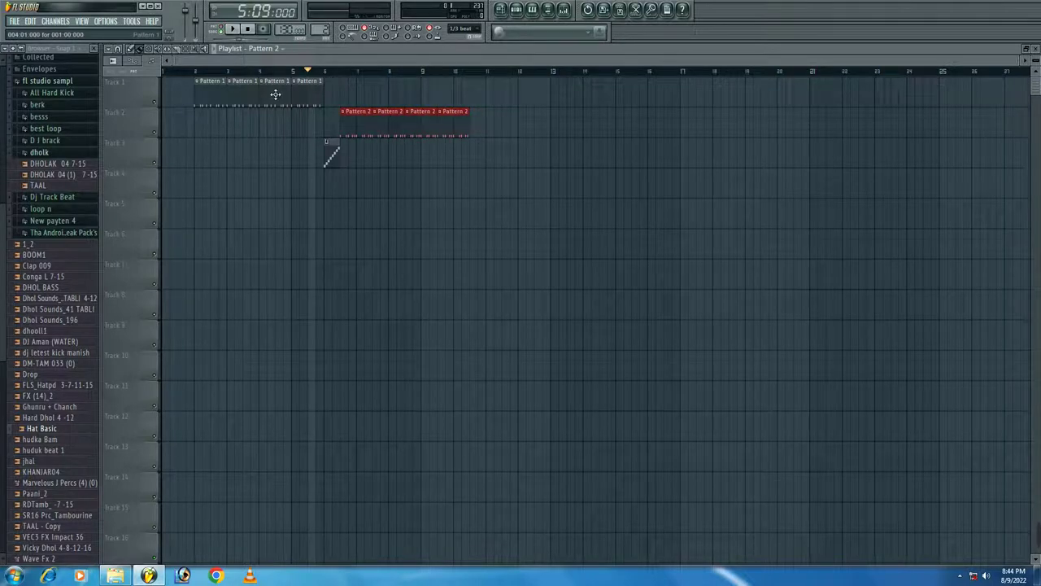
key(space)
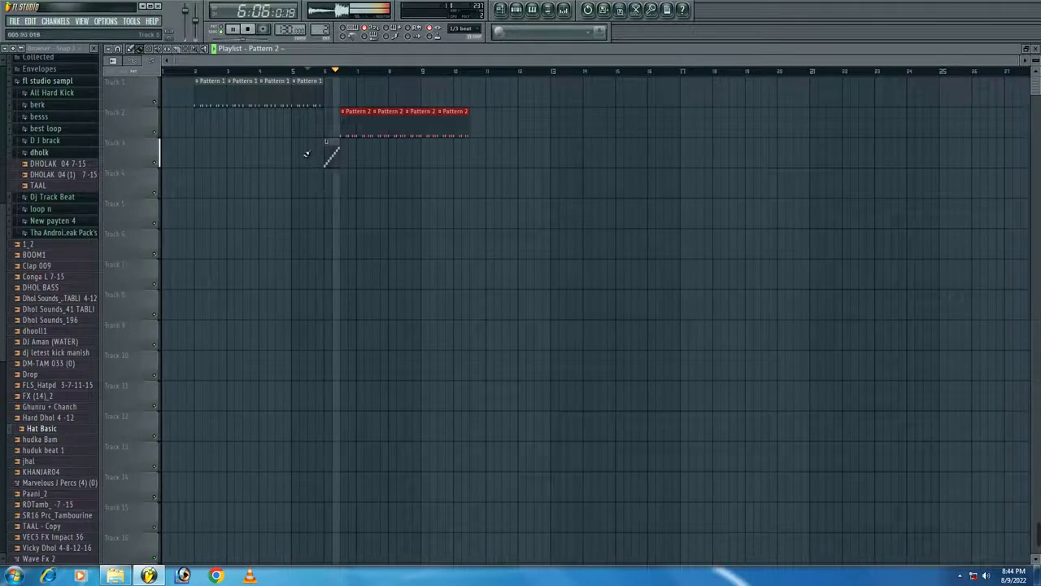
click(322, 143)
scroll(275, 75, up, 3)
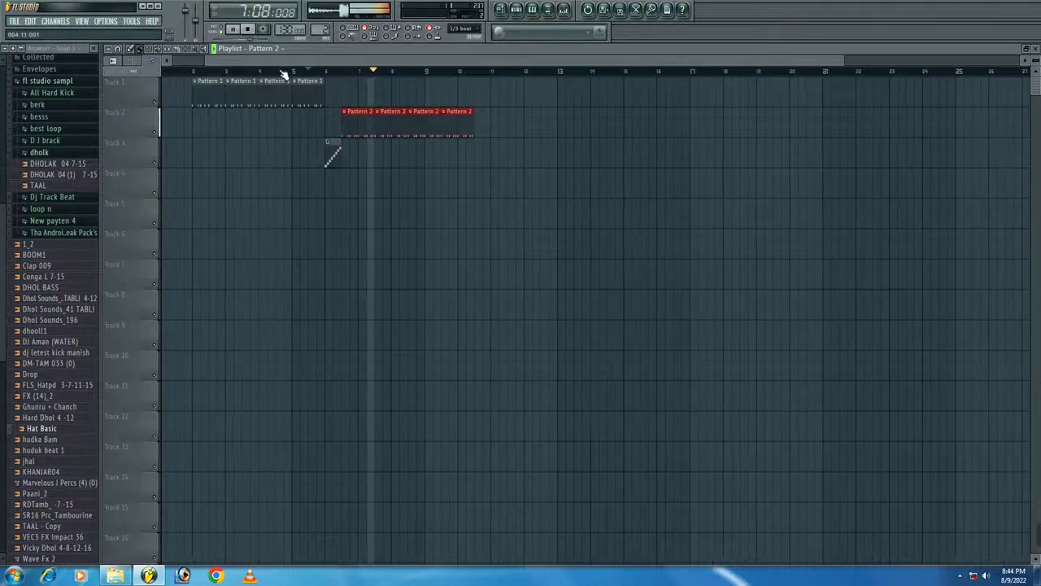
scroll(284, 75, down, 2)
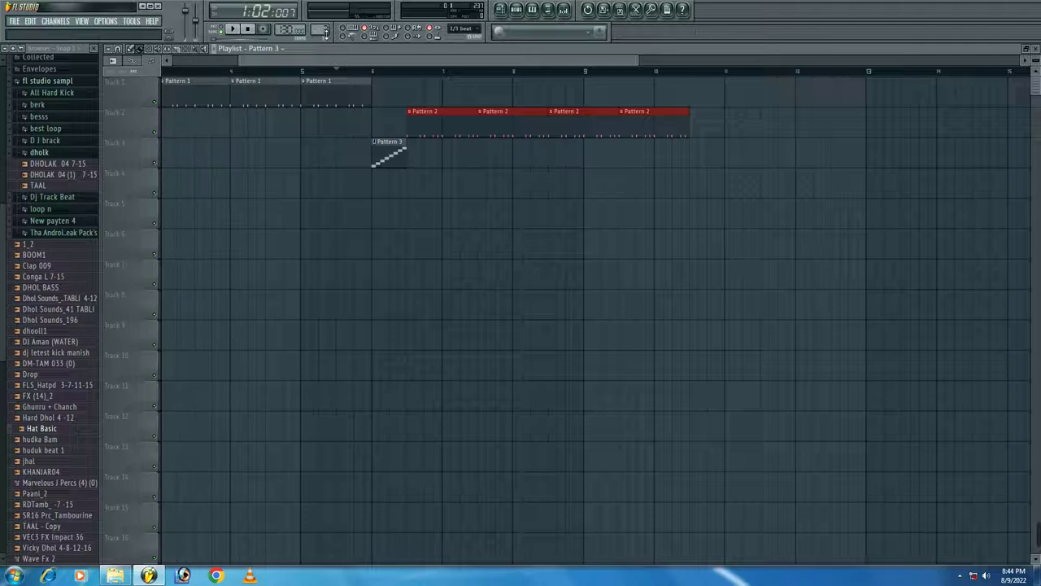
- Switch to empty Pattern 5 and fill the New Kick channel on every 8th step
click(516, 9)
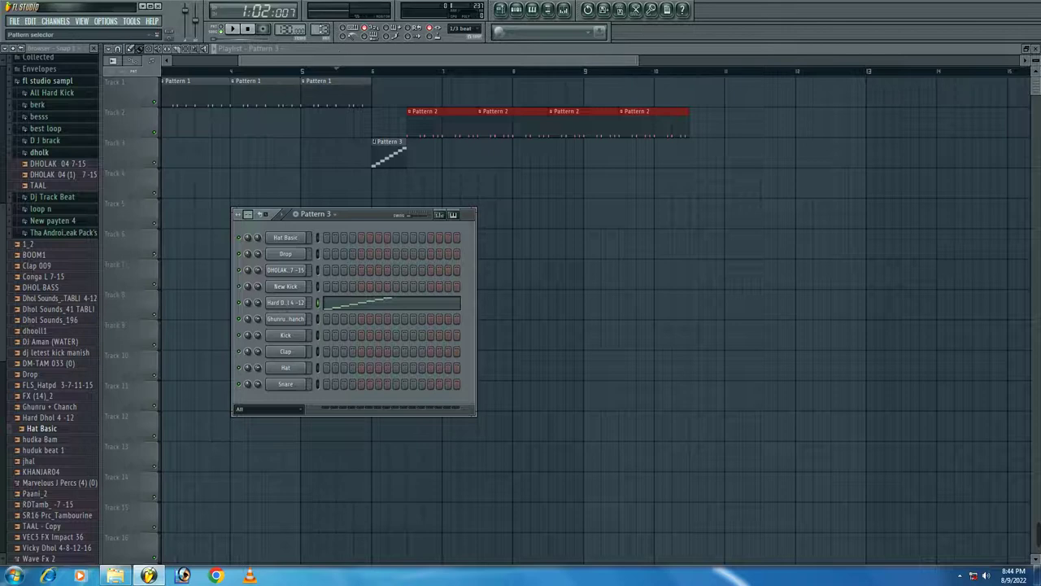
scroll(322, 29, up, 1)
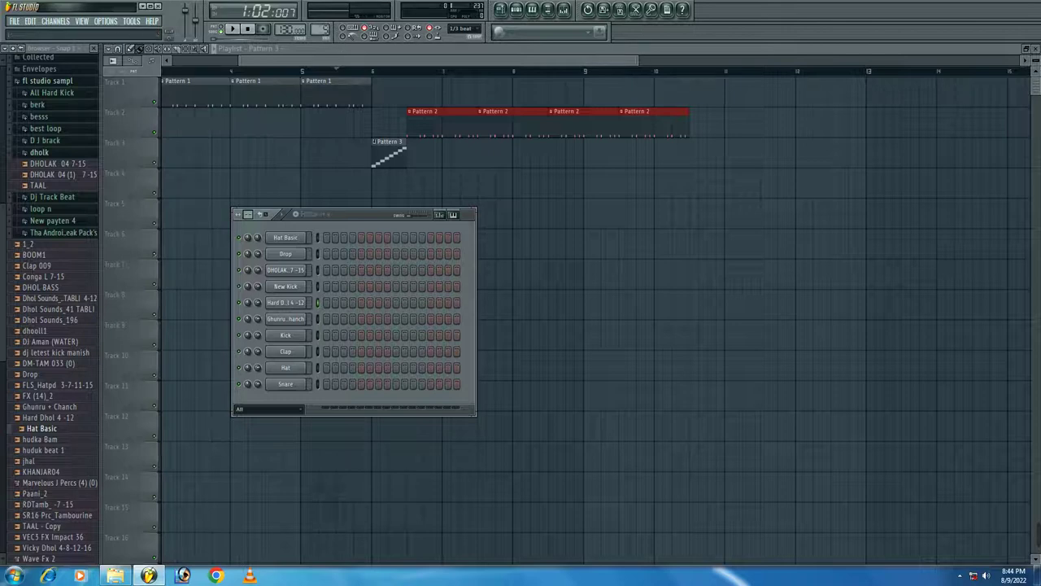
right_click(294, 290)
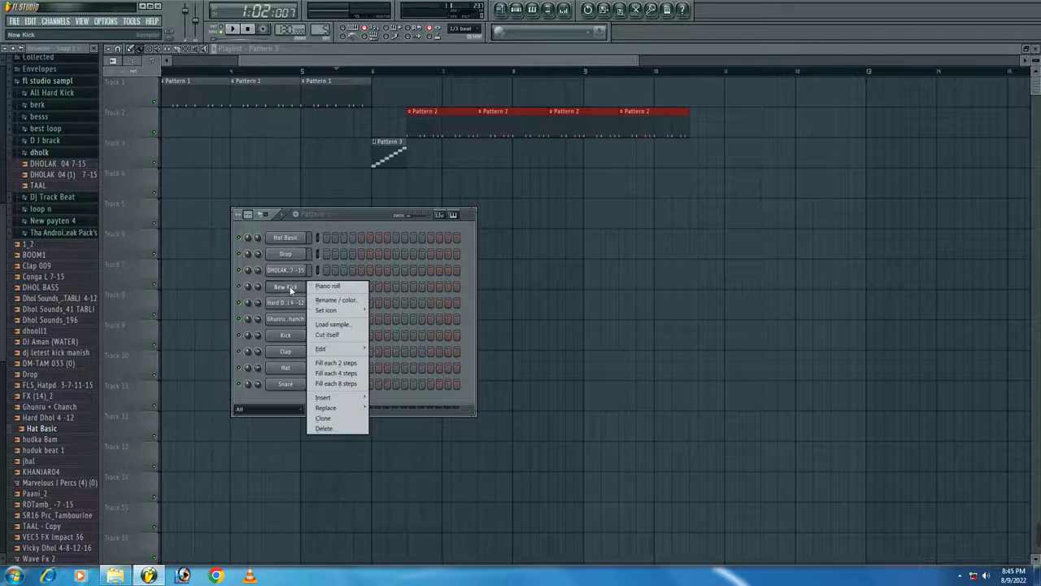
click(338, 373)
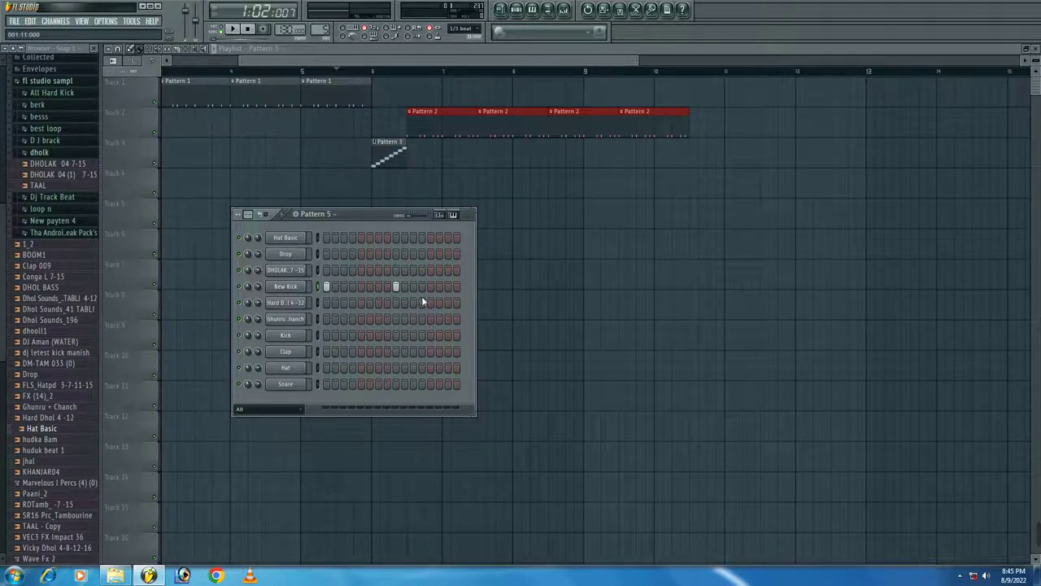
- Put DHOLAK hits on steps 4, 8, 12 and 16, fill Hat Basic on every 4th step, and play Pattern 5
click(352, 269)
click(388, 271)
right_click(288, 240)
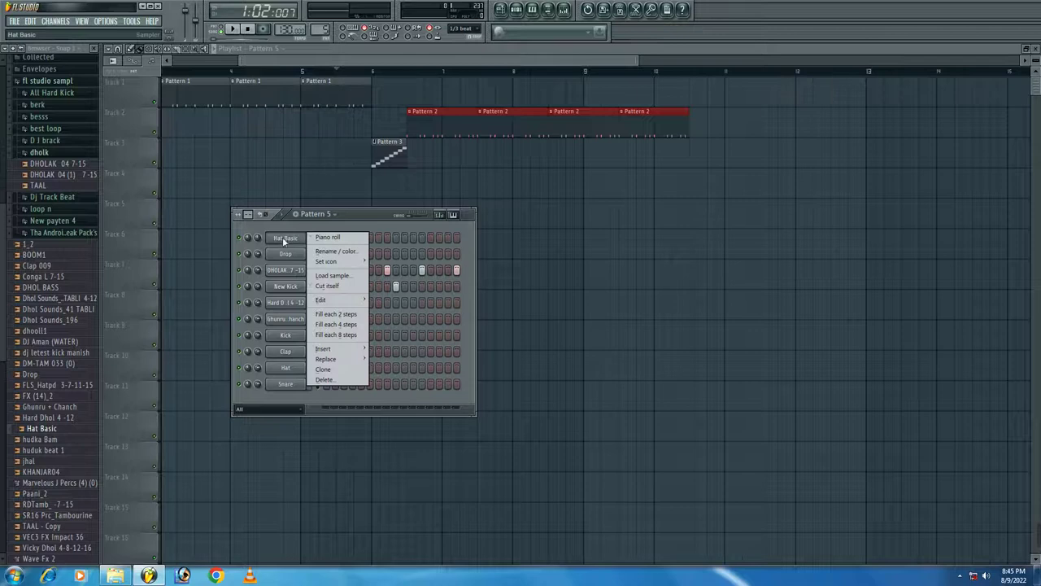
click(336, 324)
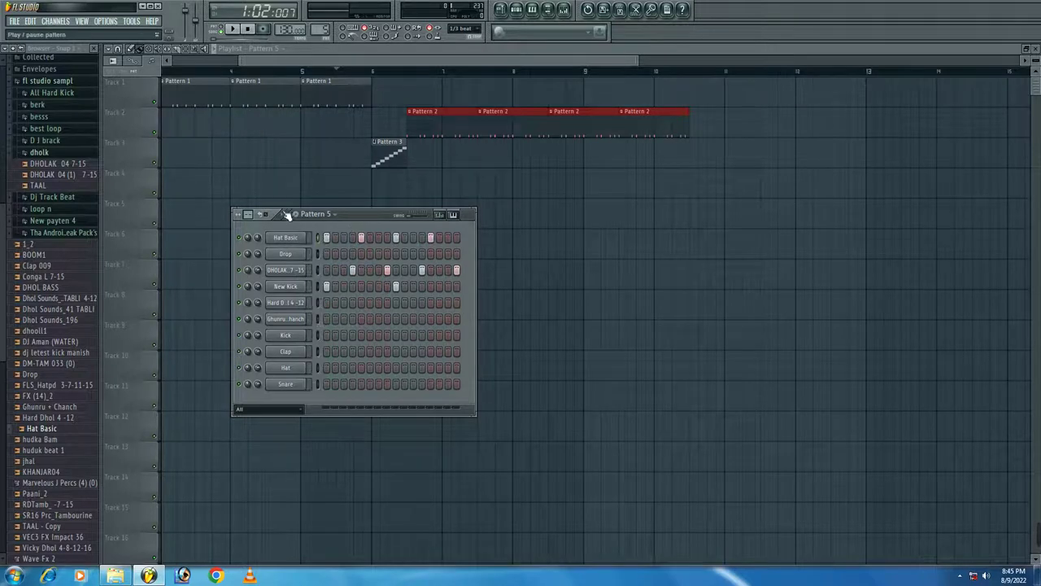
key(space)
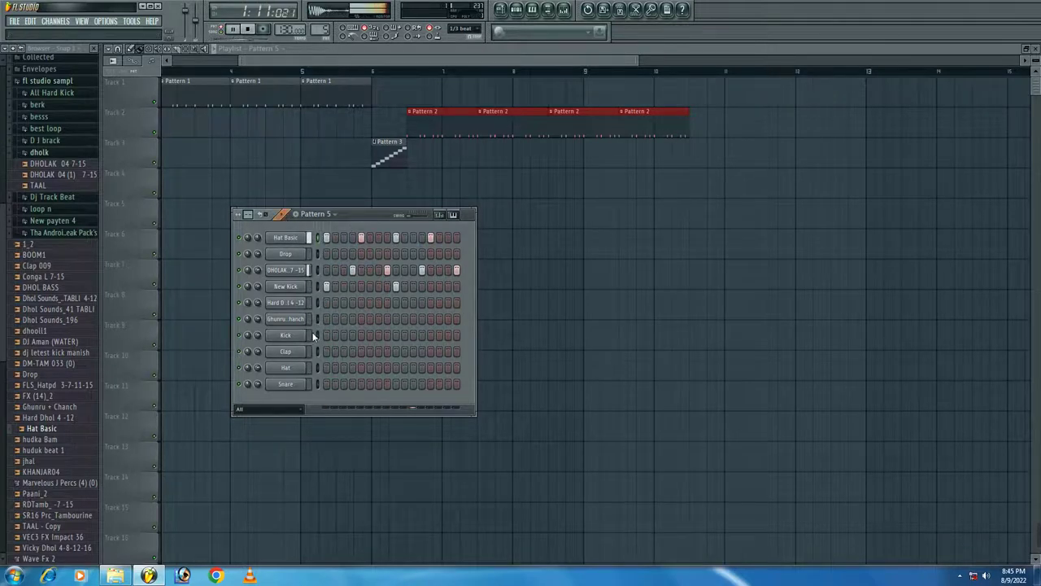
- Replace the DHOLAK hits with ones on steps 7 and 15, and add Hard Dhol 4 -12 hits on steps 4, 8, 12 and 16
right_click(357, 274)
right_click(387, 274)
right_click(422, 275)
right_click(457, 276)
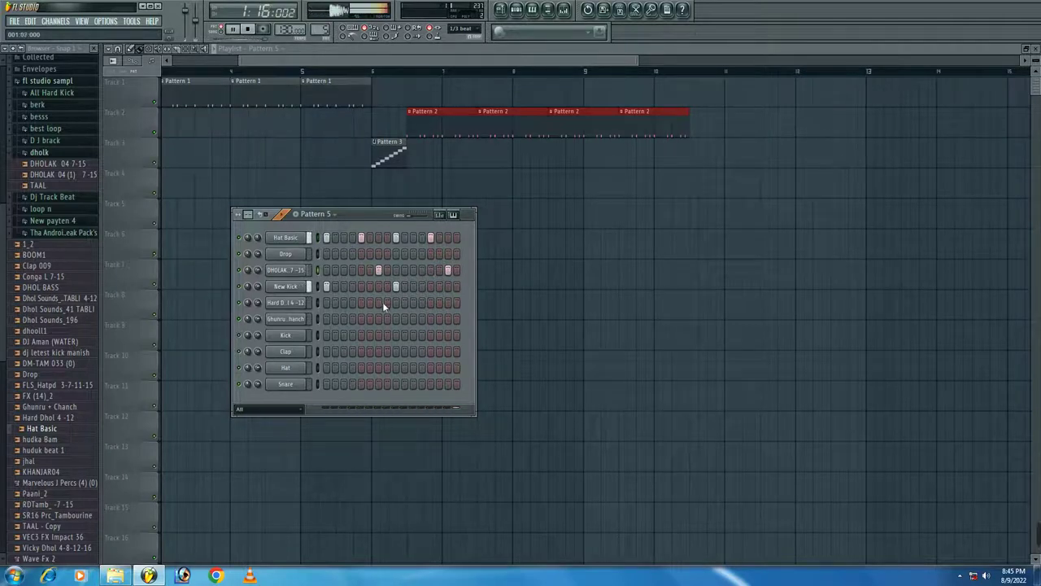
click(361, 303)
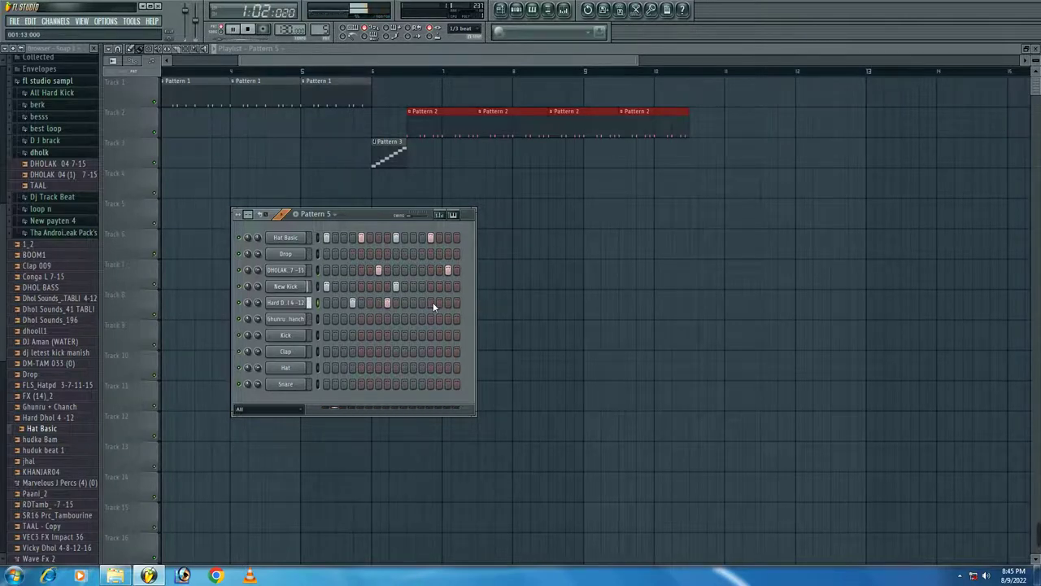
click(455, 302)
- Fill the Ghunru + Chanch channel on every 4th step and remove the hits on steps 5 and 13
right_click(300, 324)
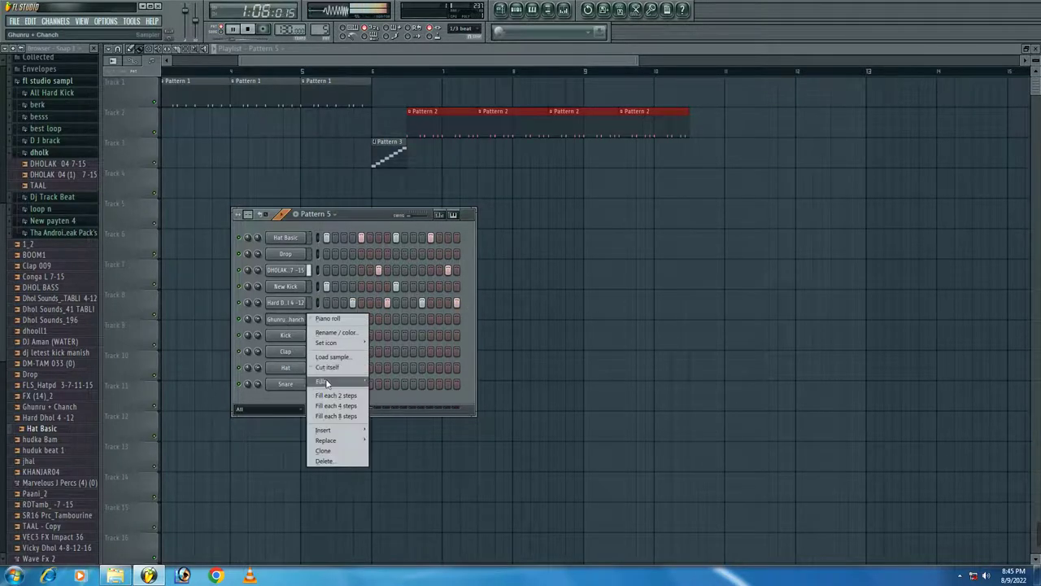
click(333, 406)
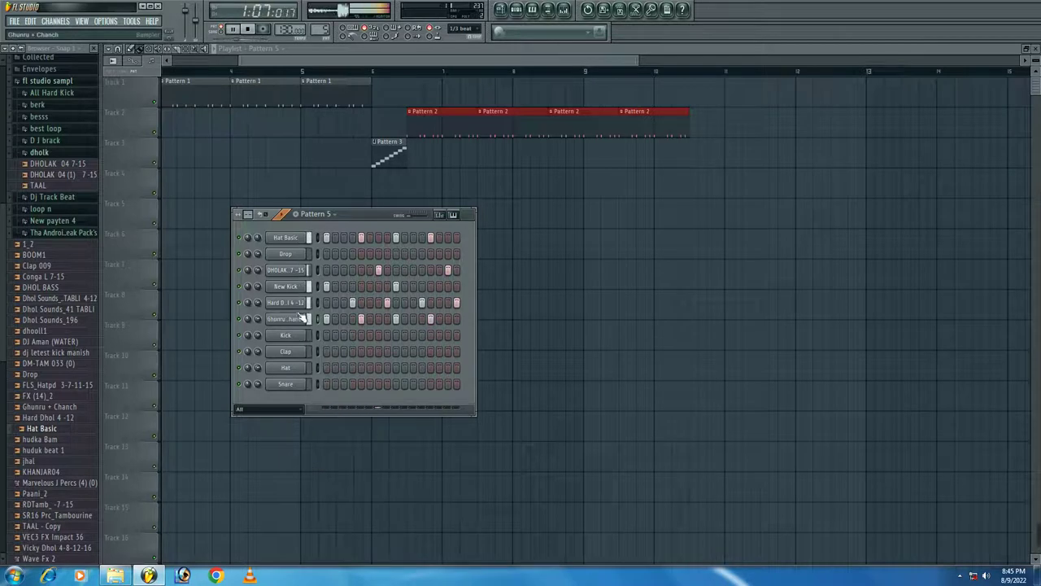
click(362, 319)
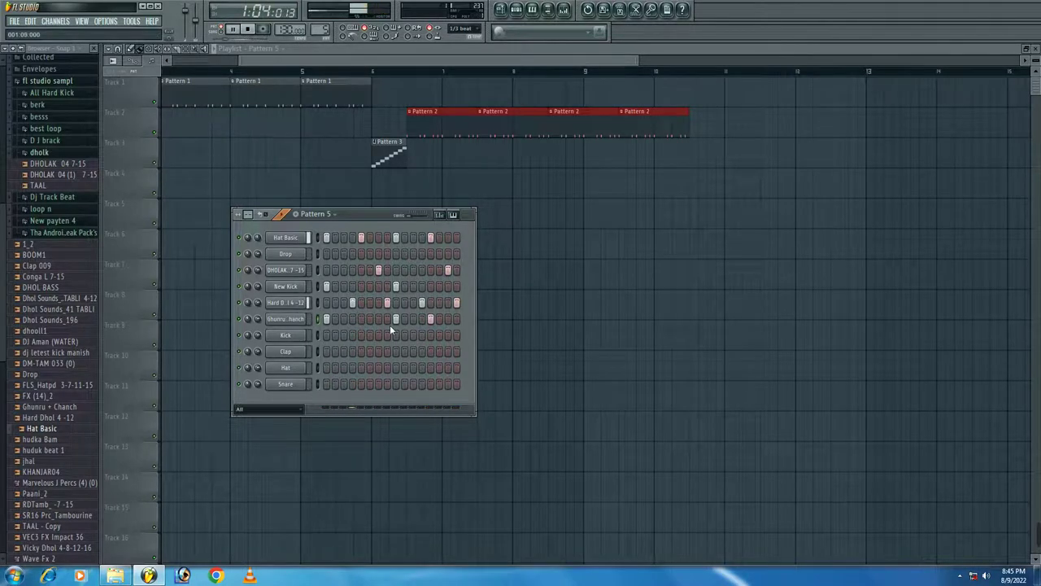
click(431, 318)
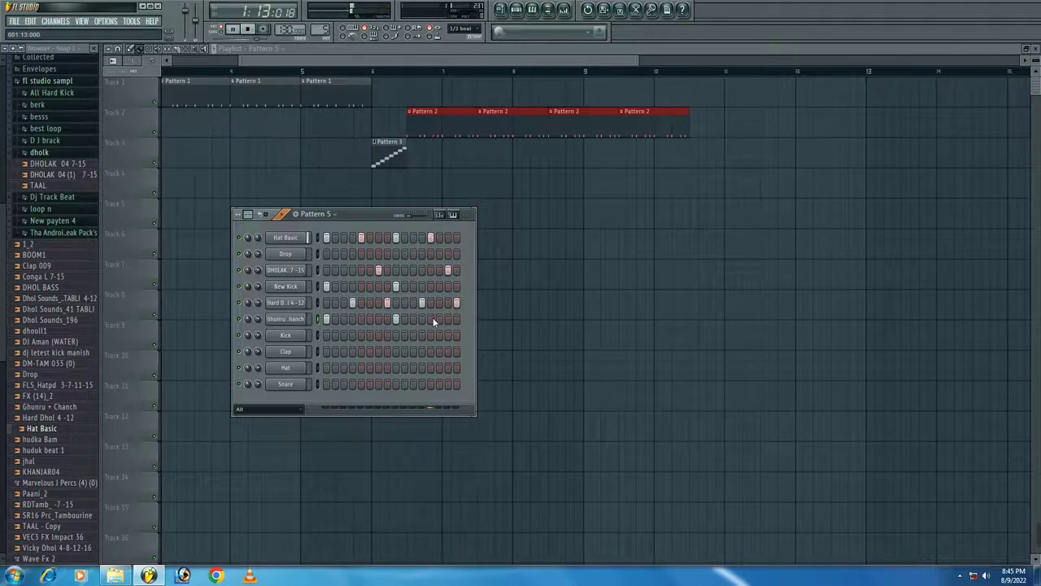
- Try a Hat Basic rhythm on steps 3, 4, 5, 8, 9, 10, 13 and 14
click(344, 238)
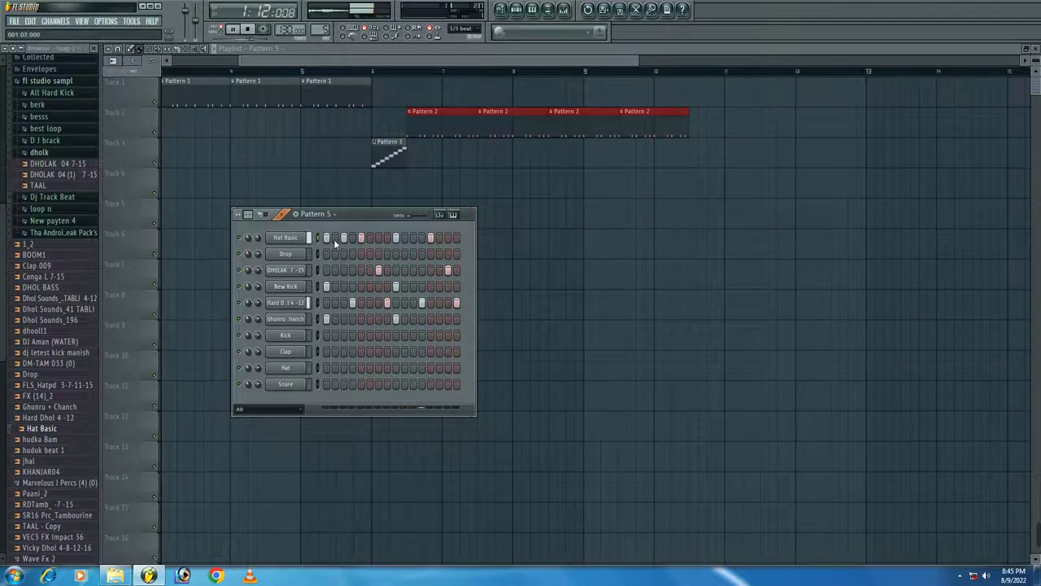
click(352, 238)
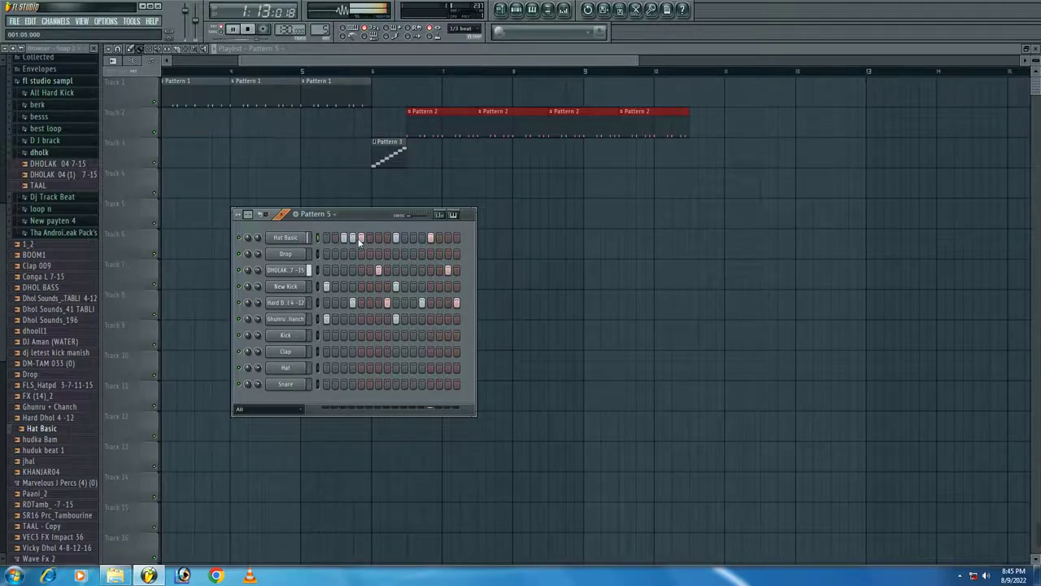
click(387, 238)
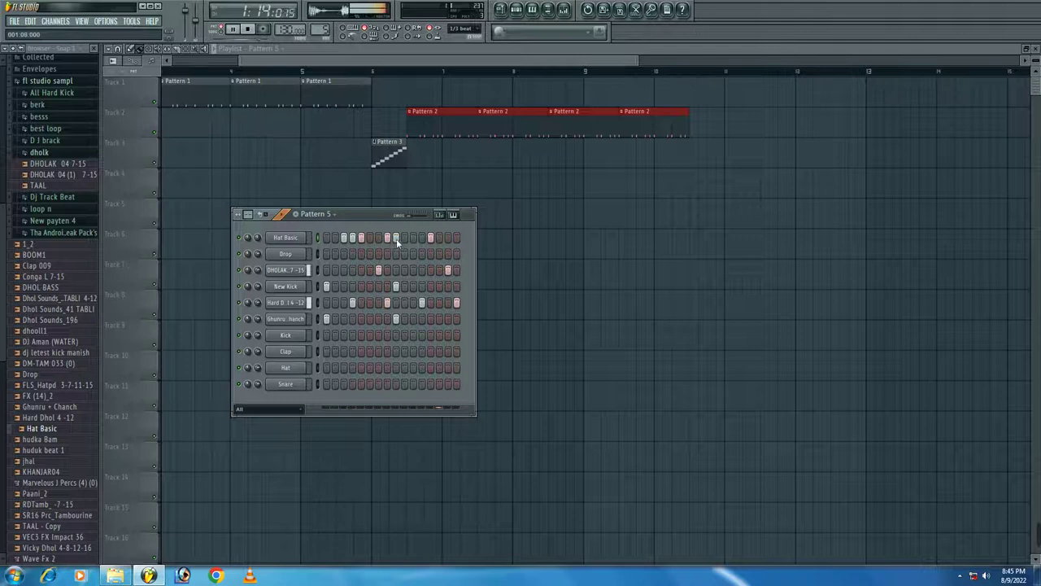
click(404, 238)
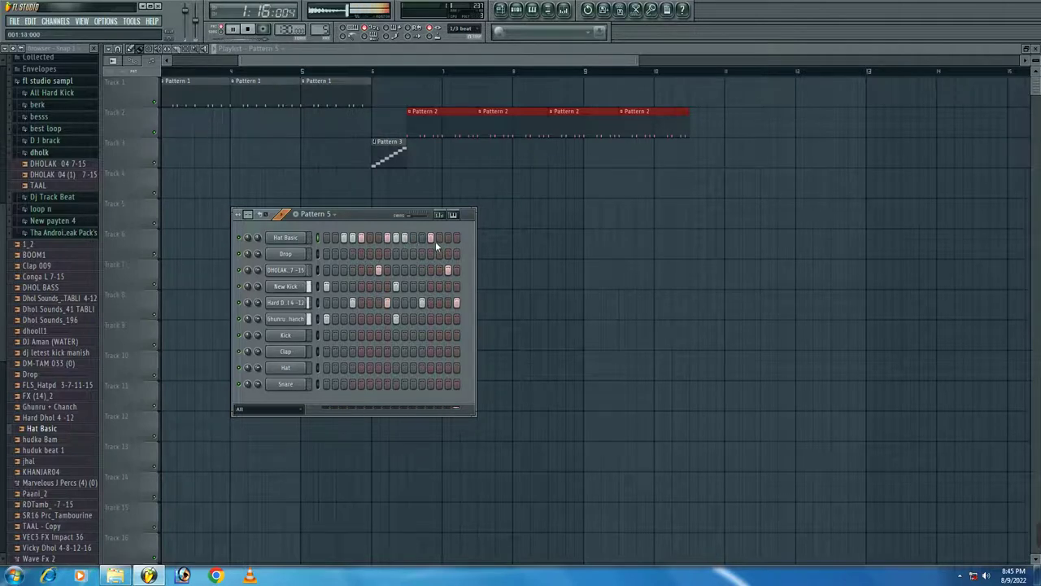
click(439, 238)
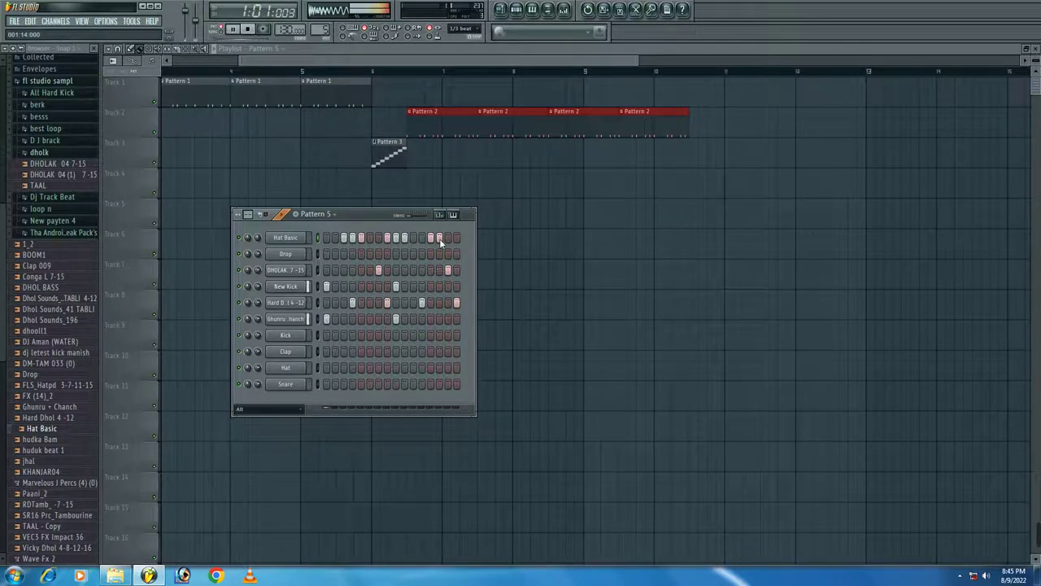
- Try the Hat Basic hits in pairs on steps 2-3, 5-6, 8-9, 11-12 and 14-15
click(336, 237)
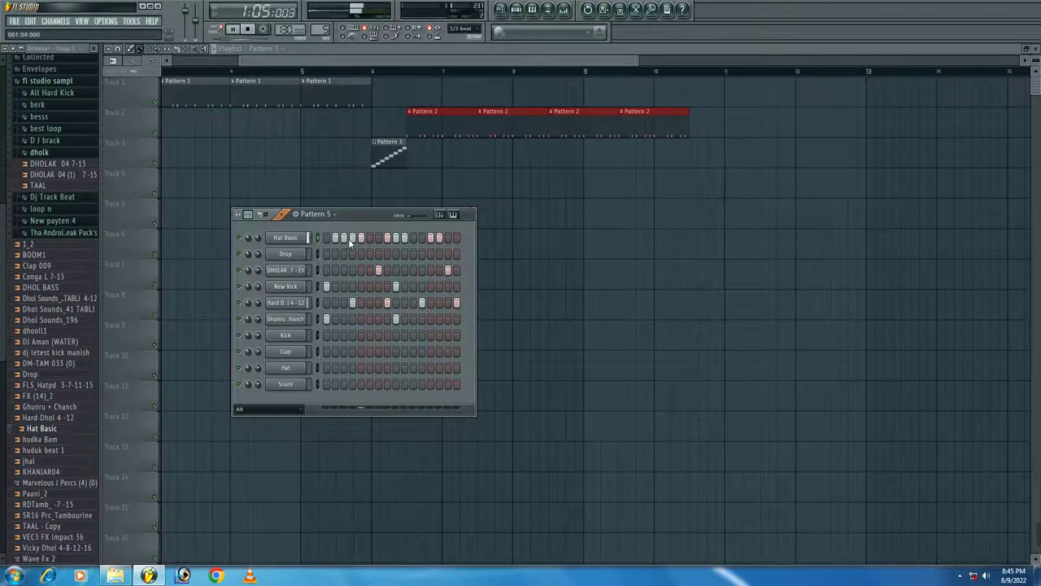
click(352, 238)
click(369, 238)
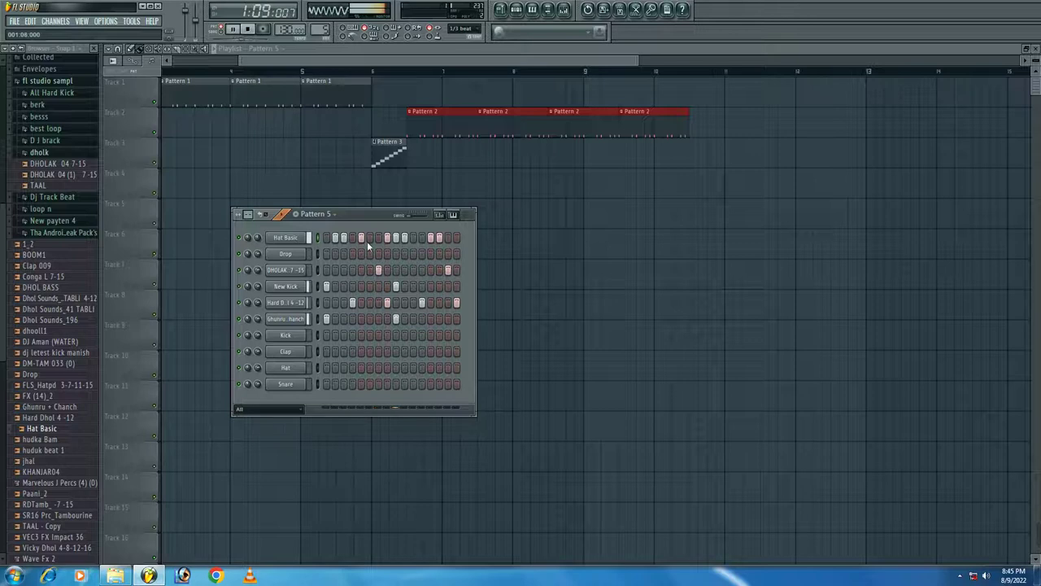
click(412, 237)
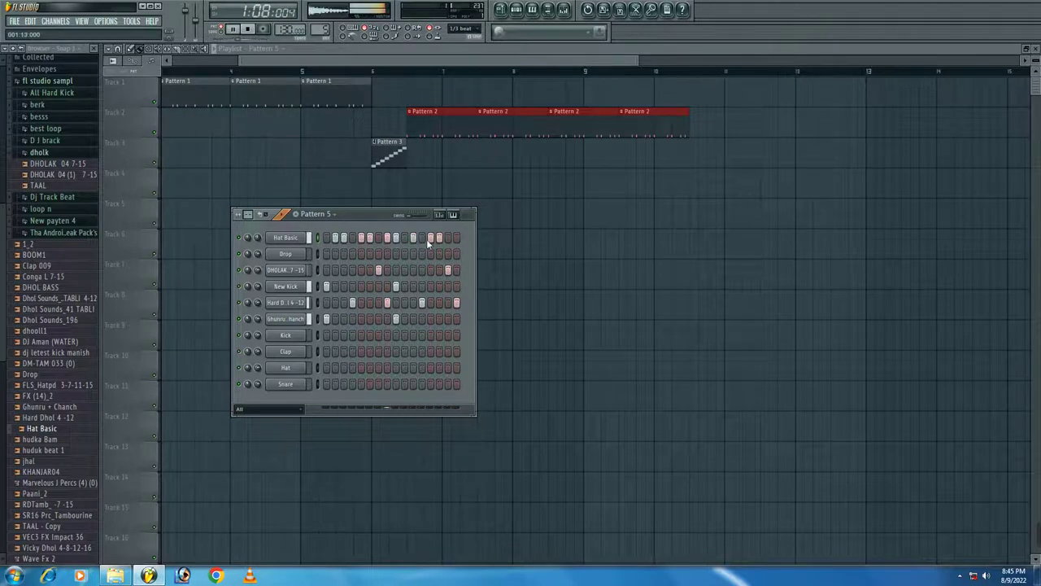
click(422, 237)
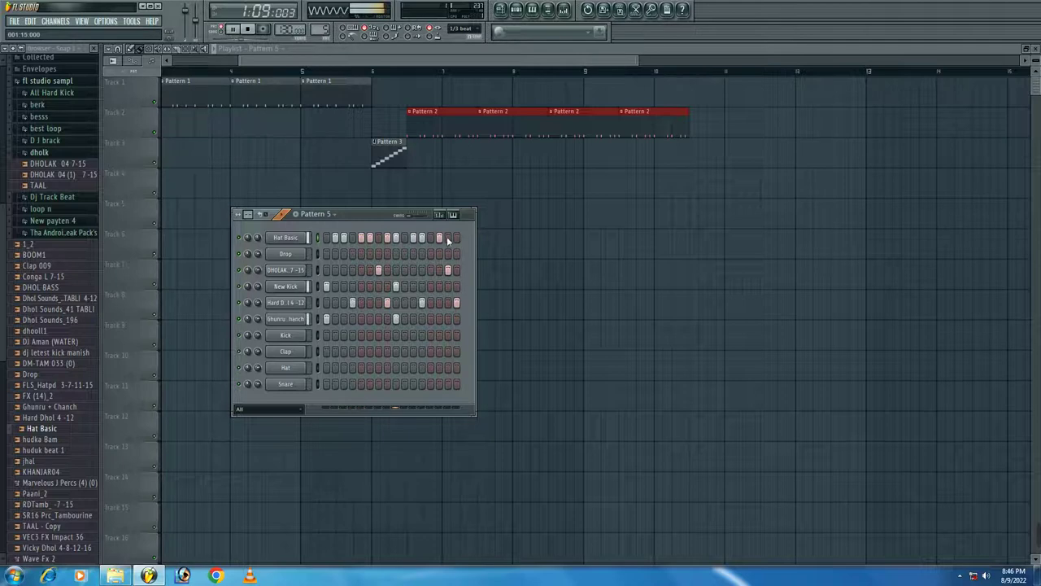
click(447, 238)
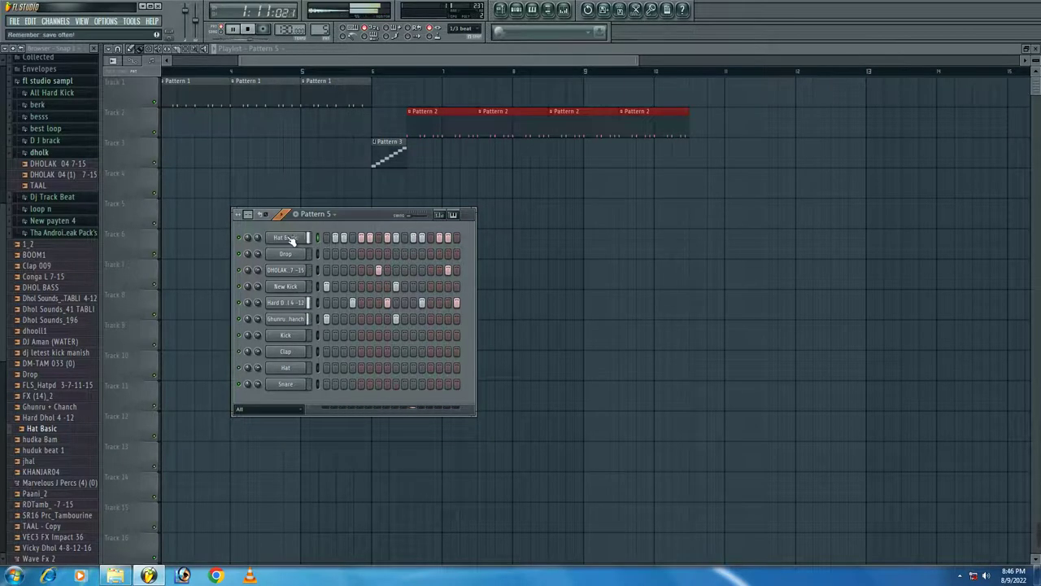
- Try the Hat Basic pairs on steps 3-4, 6-7, 9-10, 12-13 and 15-16, and clear the whole Hat Basic row
click(335, 241)
click(352, 240)
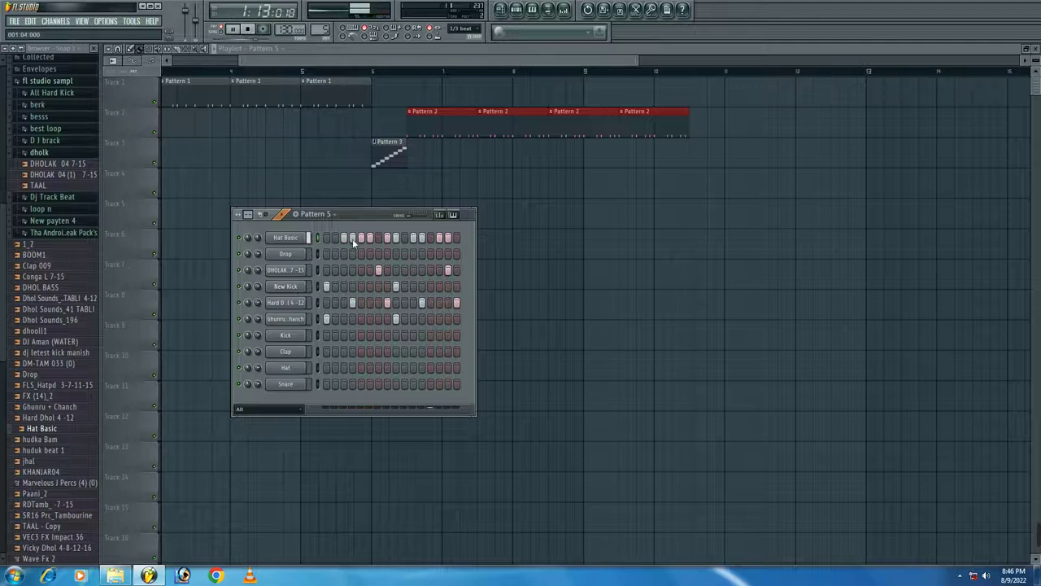
click(361, 240)
click(378, 241)
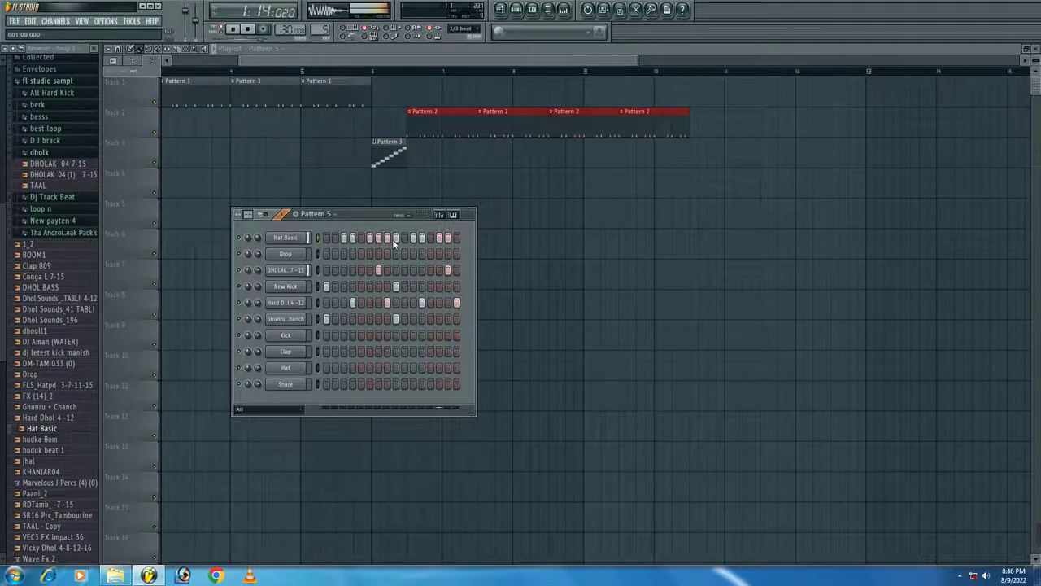
click(387, 241)
click(404, 240)
click(413, 240)
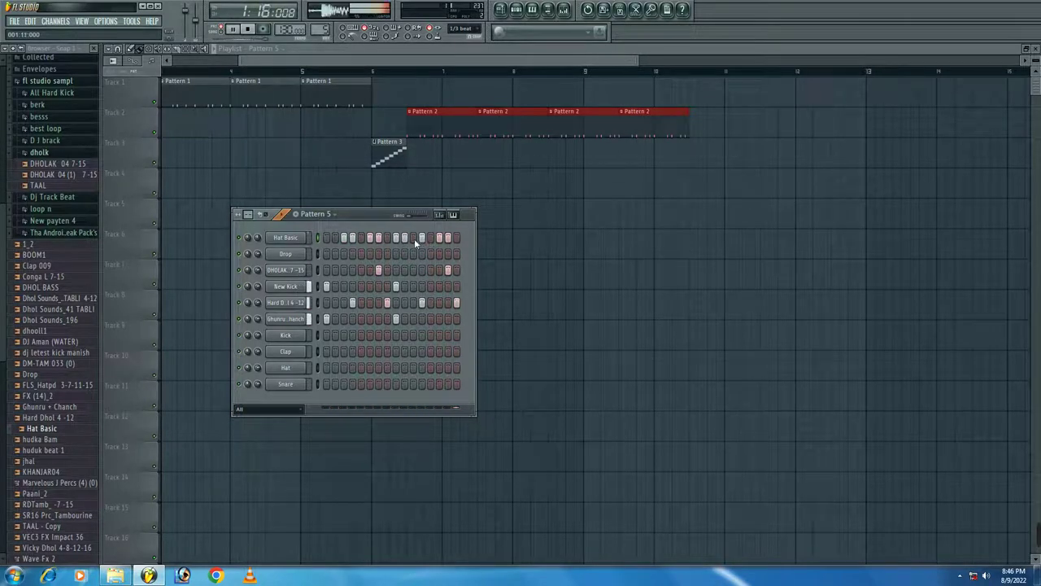
click(422, 240)
click(430, 240)
click(439, 240)
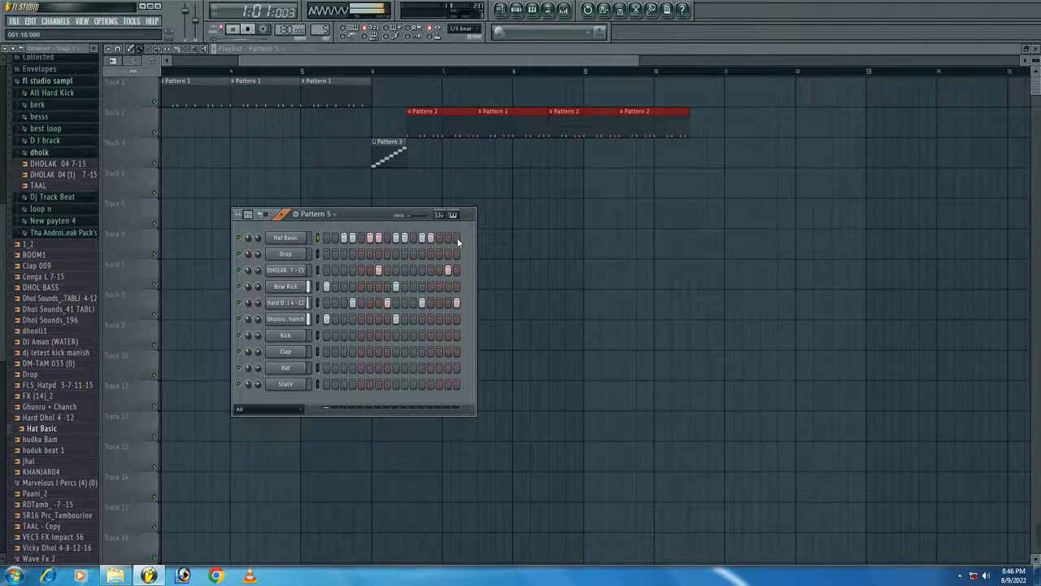
click(456, 240)
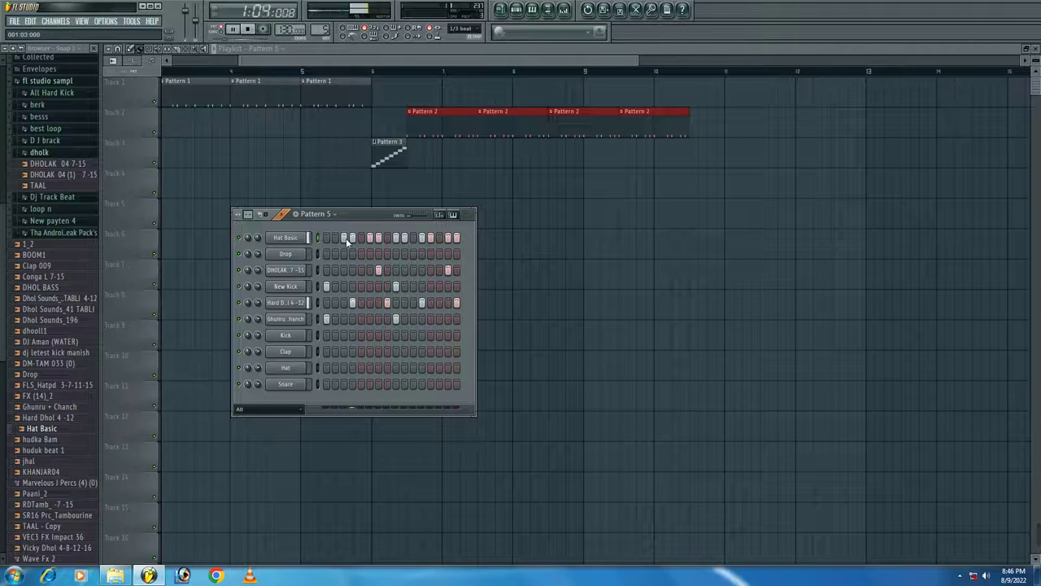
drag(345, 238, 456, 237)
- Add Drop channel hits on steps 4, 7, 12 and 15 of Pattern 5
click(287, 254)
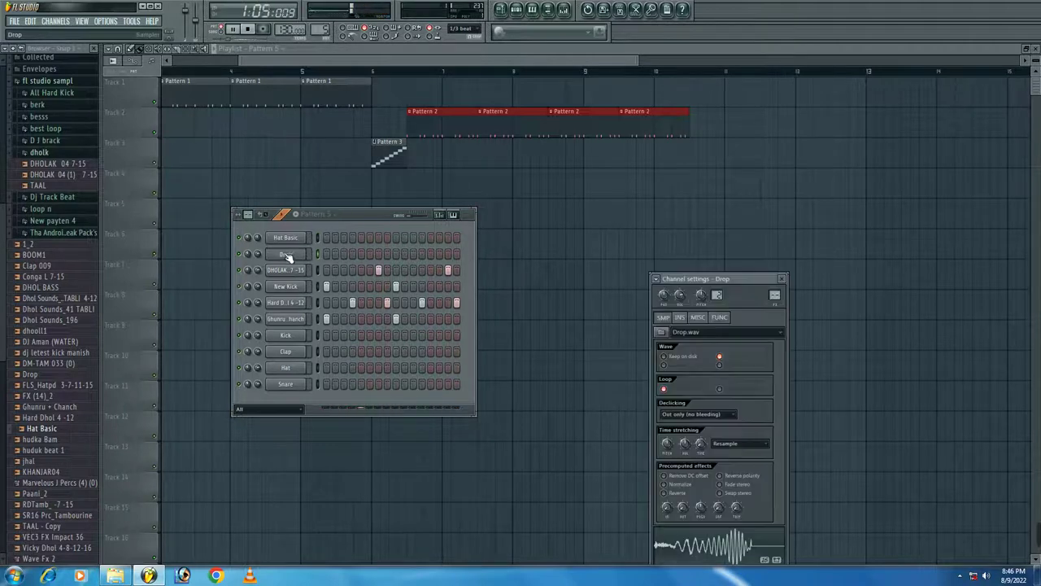
click(352, 254)
click(378, 253)
click(421, 254)
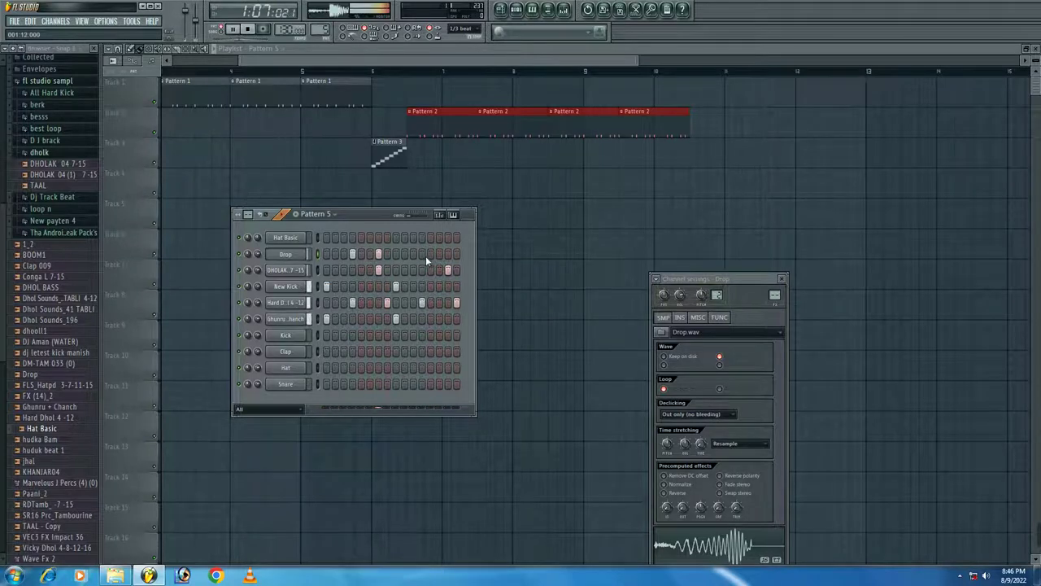
click(447, 254)
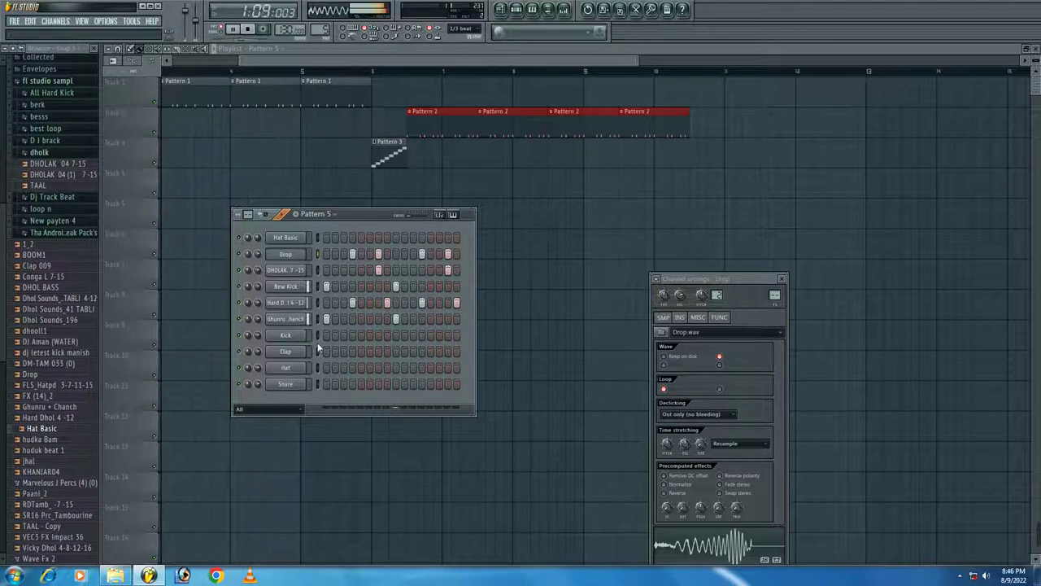
- Fill the Hat Basic channel on every 2nd step and open its channel settings
right_click(293, 238)
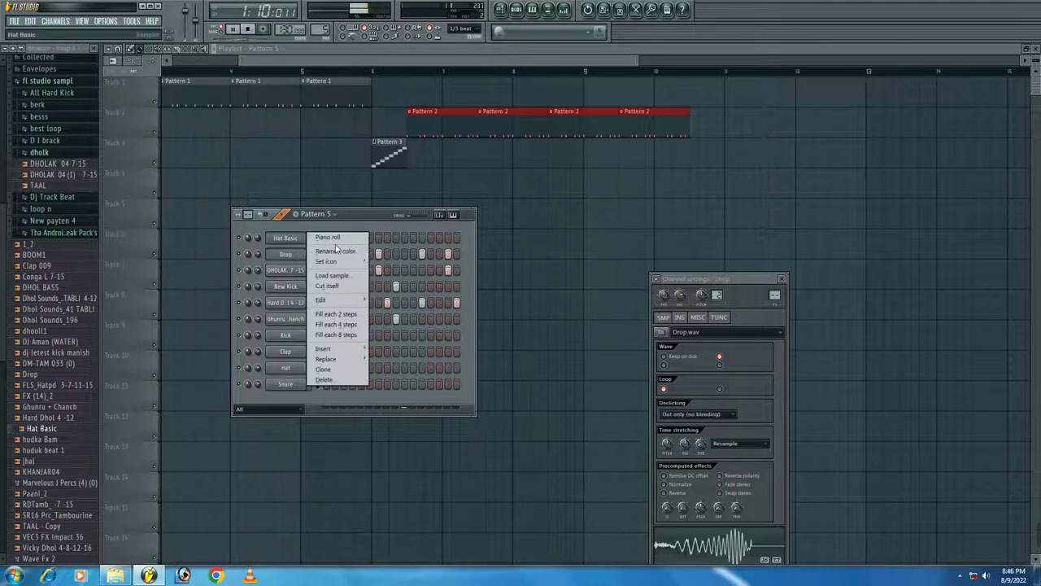
click(335, 314)
click(303, 237)
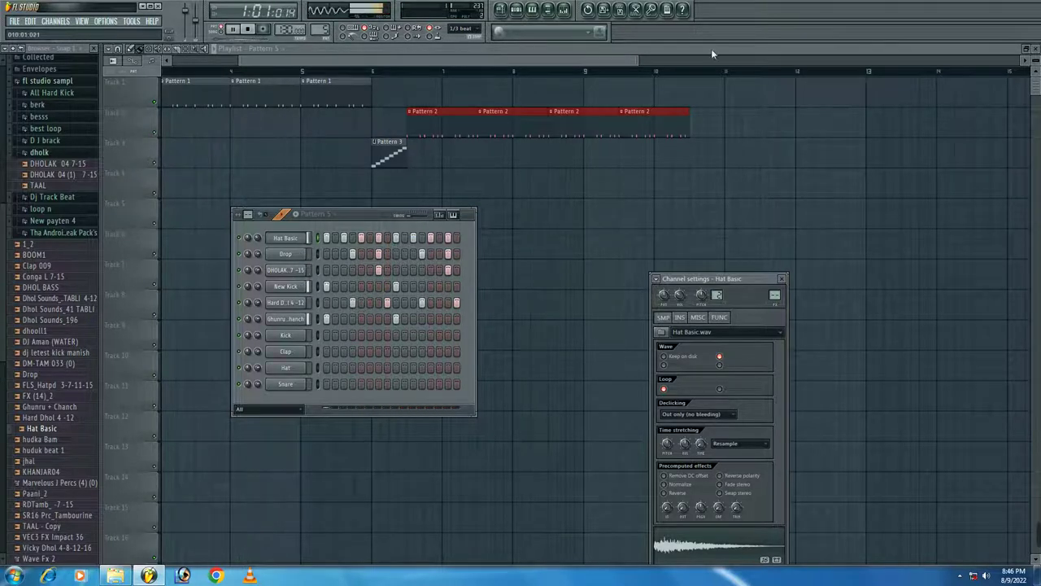
- Place three Pattern 5 clips on Track 1 across bars 11 to 13 and play the song from the middle of bar 5
drag(732, 94, 873, 89)
click(337, 72)
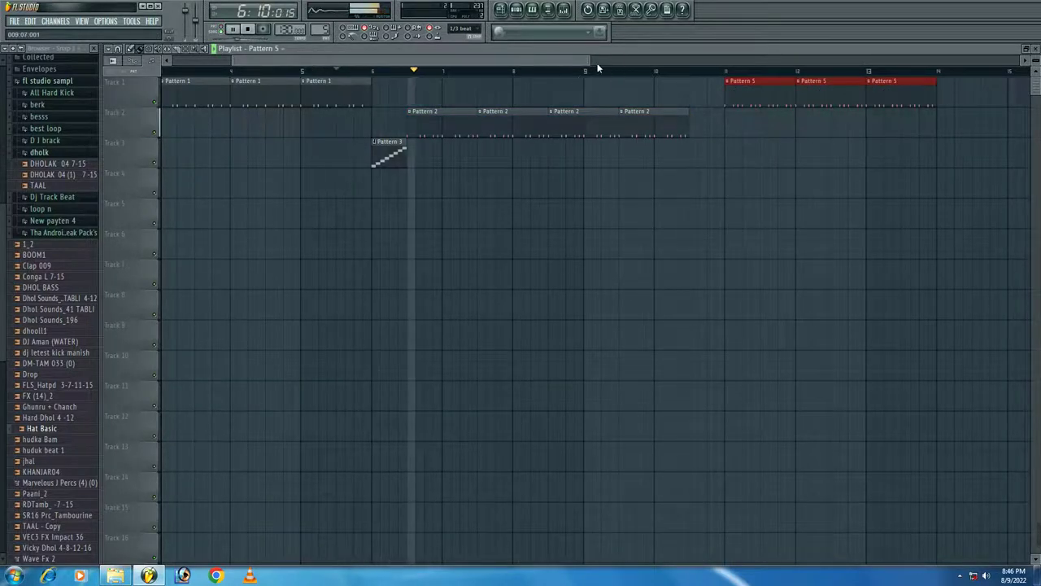
key(Page_Down)
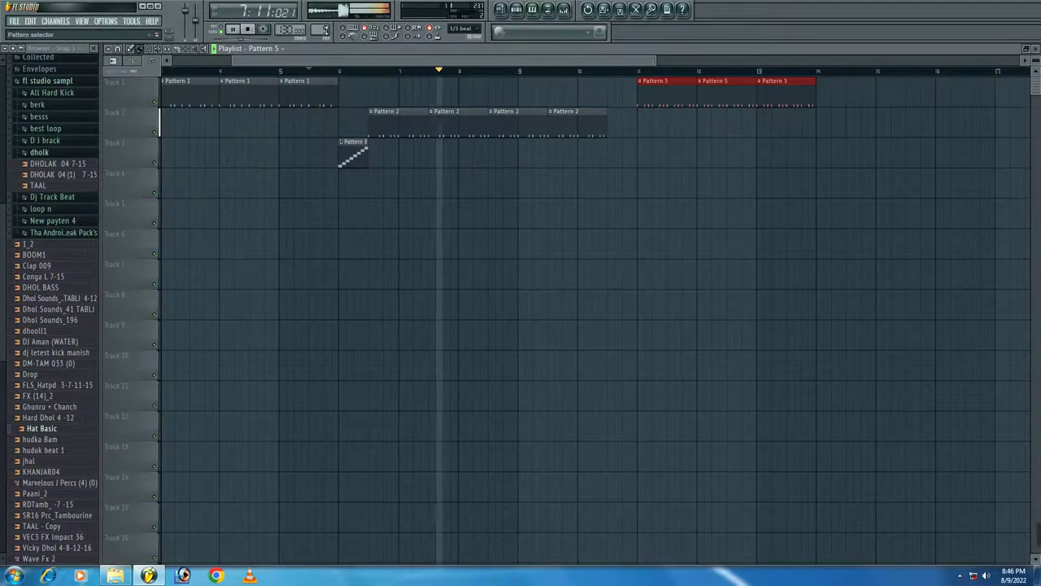
- Select Pattern 6, stop playback and shift the three Pattern 5 clips half a bar later so they start at mid-bar 11
scroll(262, 50, down, 1)
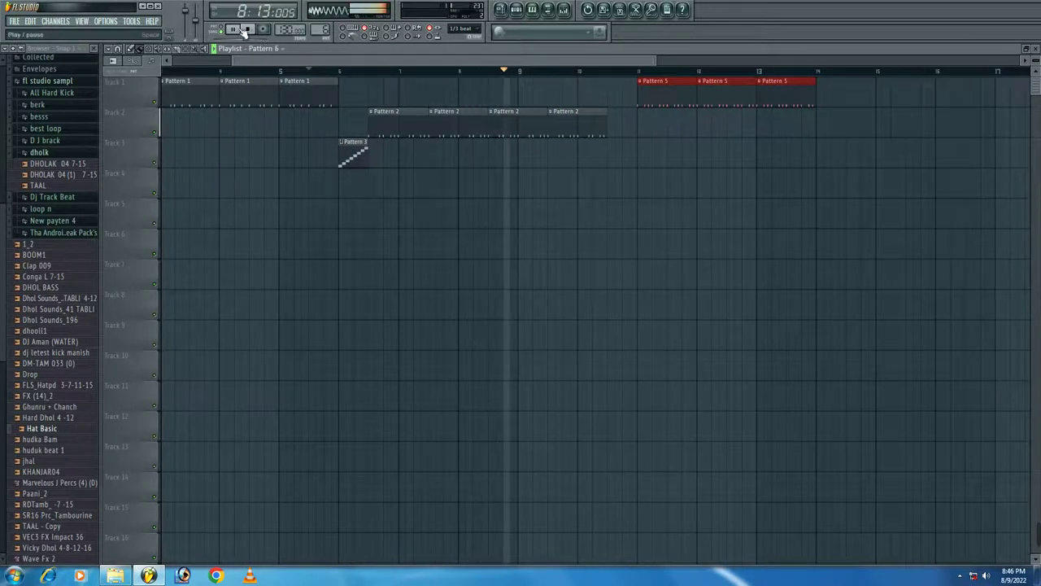
key(space)
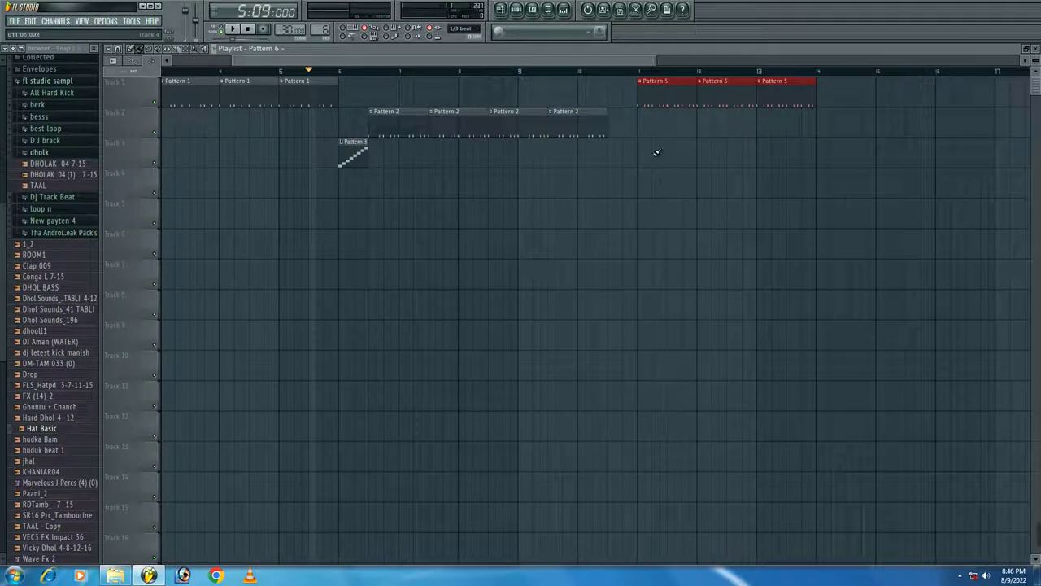
drag(662, 100, 693, 100)
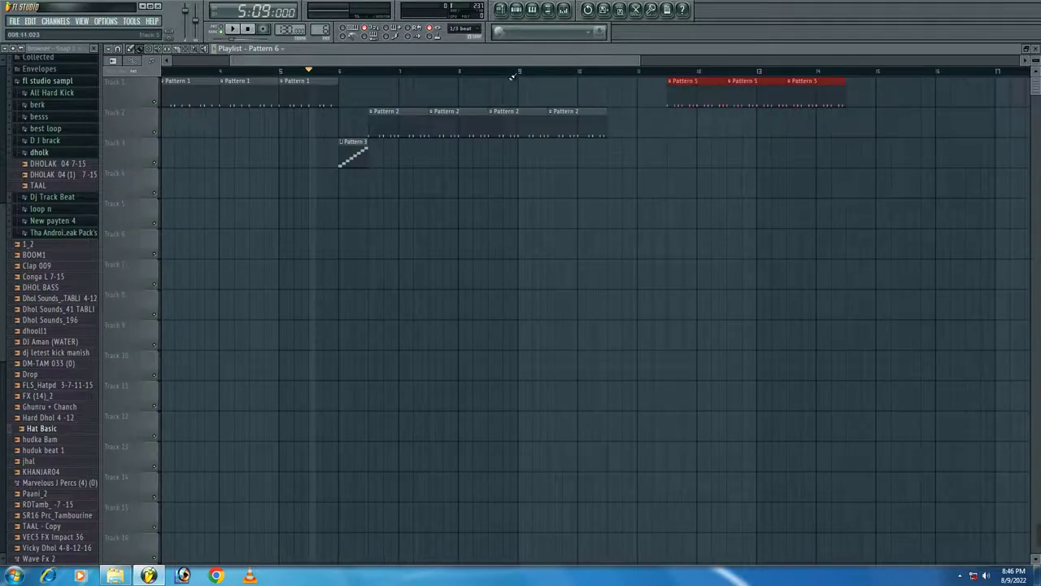
- Add Hard Dhol 4 -12 hits on steps 1, 3, 5, 7, 9, 10, 12, 13, 15 and 16 of Pattern 6 and play the pattern
scroll(470, 68, right, 5)
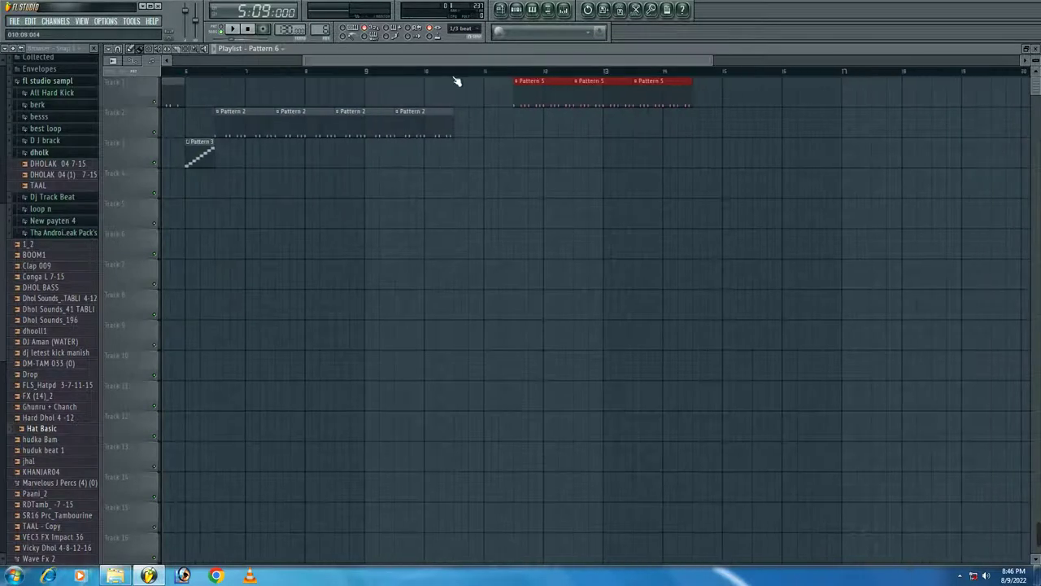
scroll(456, 81, up, 3)
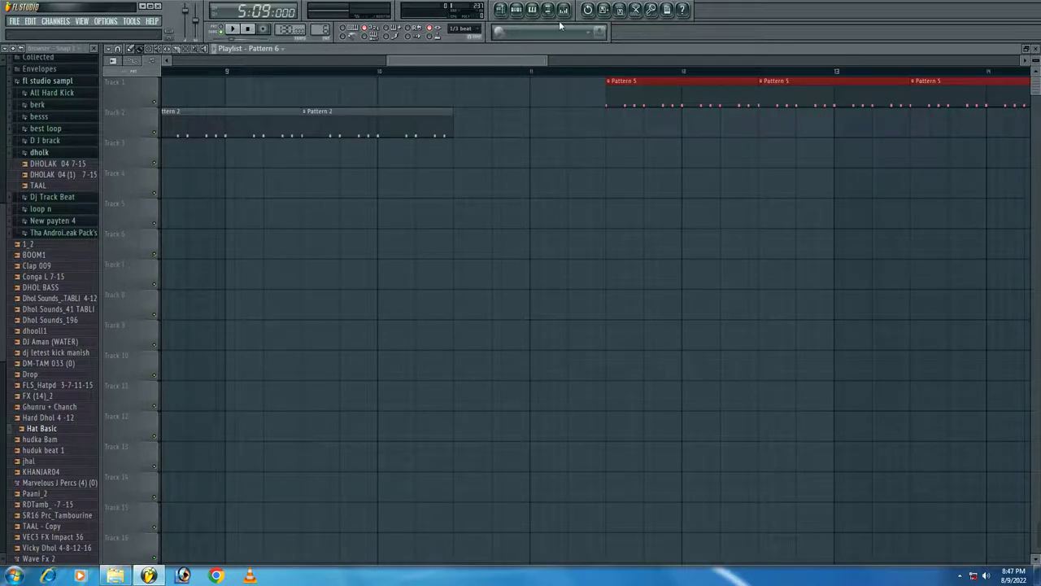
click(532, 10)
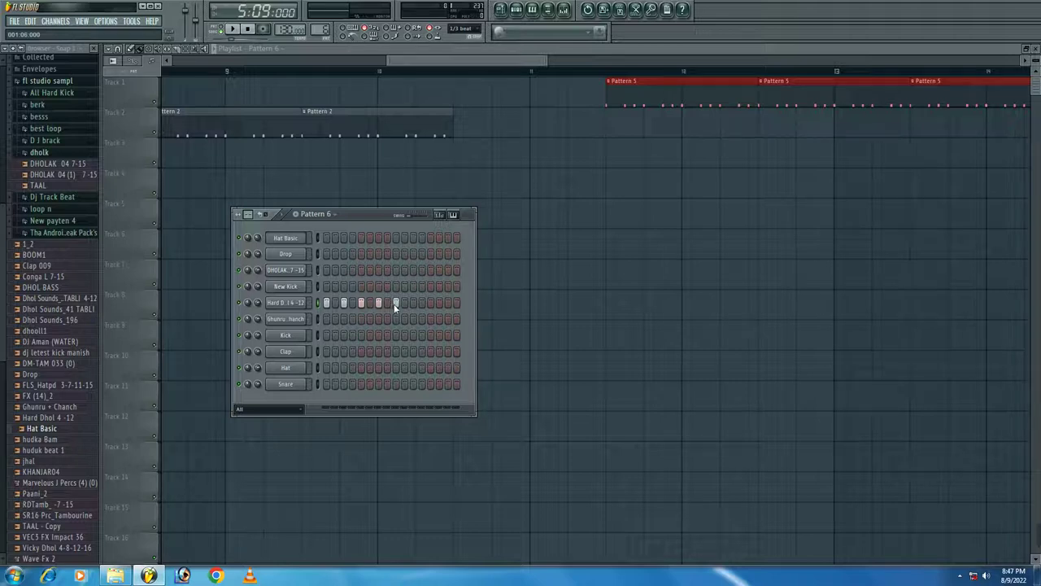
click(448, 302)
click(456, 302)
key(space)
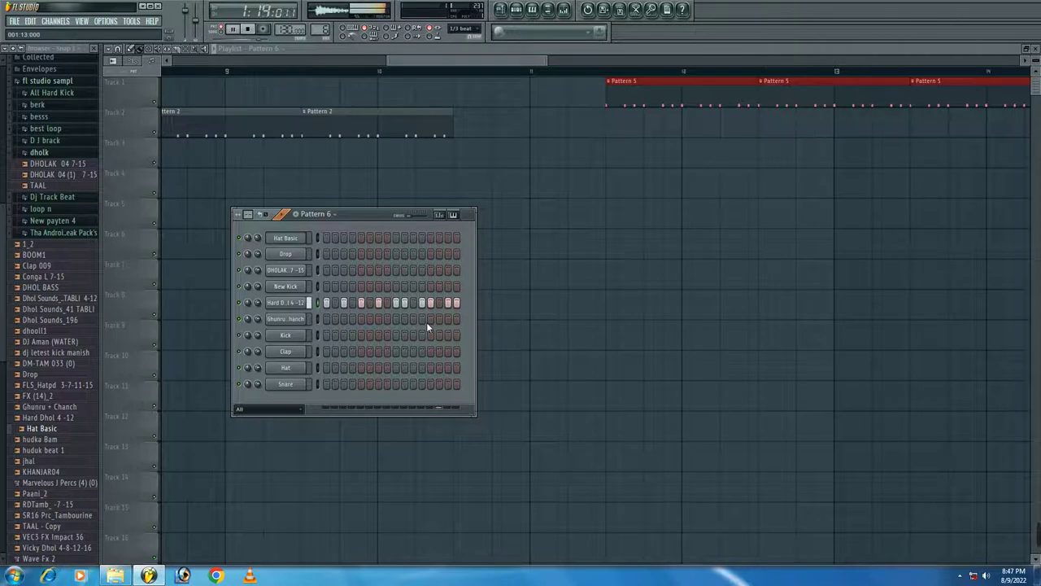
- Audition the jhal, Drop and Dhol Sounds_196 samples and add Dhol Sounds_41 TABLI as a new channel
click(32, 460)
click(33, 375)
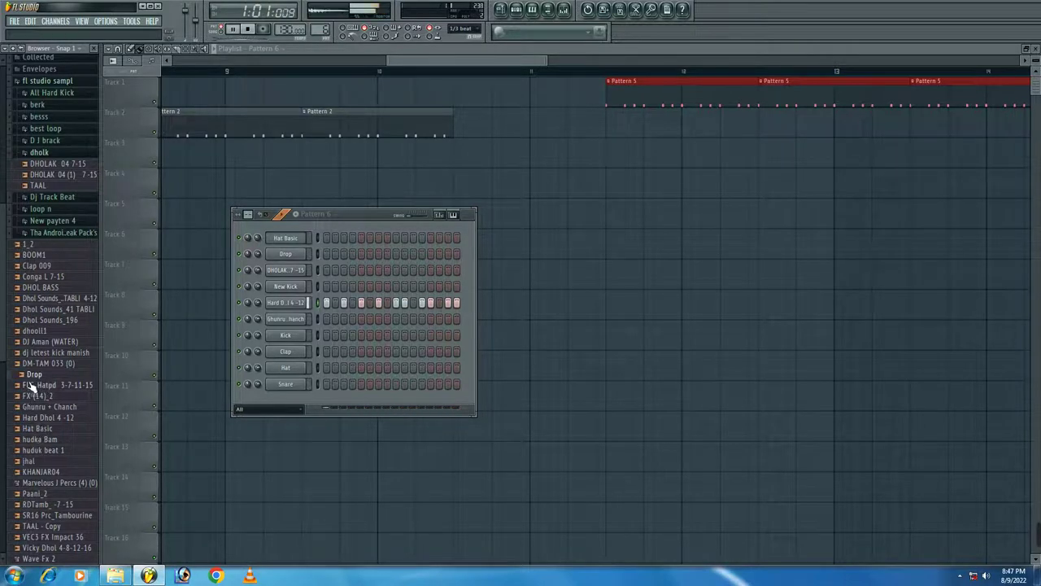
click(38, 320)
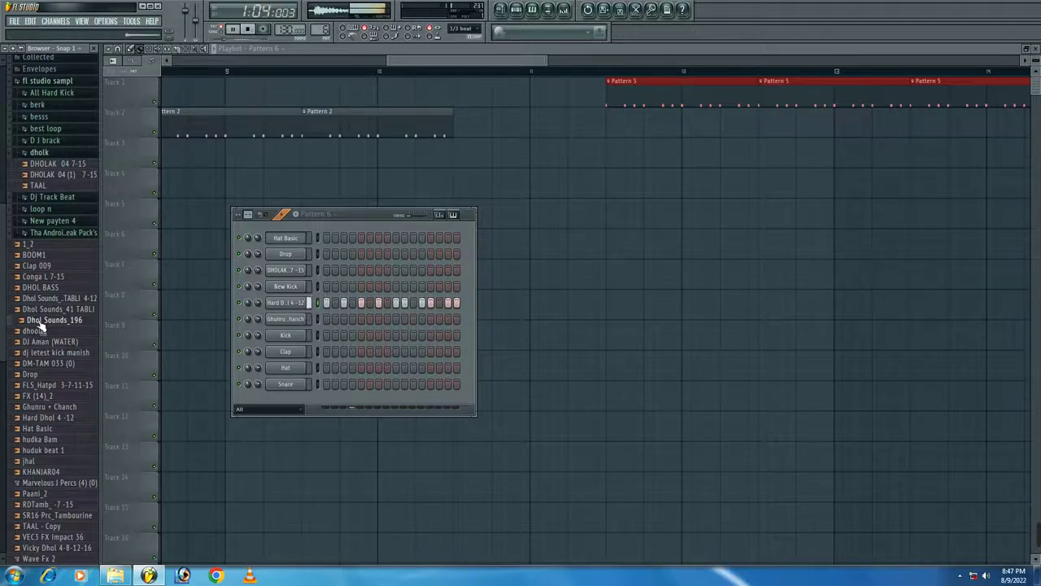
drag(41, 310, 309, 226)
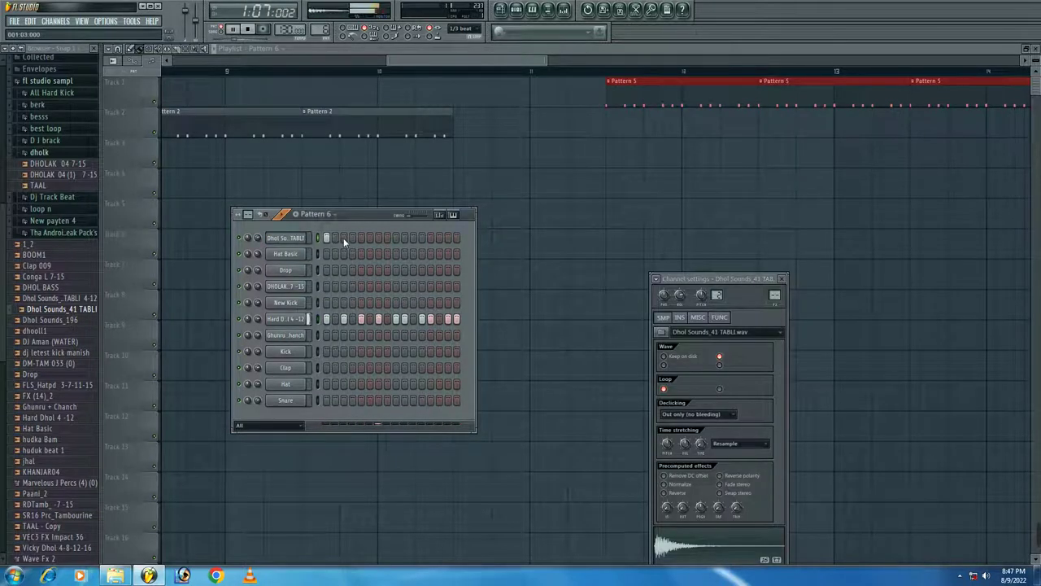
- Add Dhol Sounds_41 TABLI hits on steps 1, 3, 5, 7, 9, 10, 12, 13, 15 and 16 of Pattern 6
click(343, 238)
click(378, 238)
click(395, 238)
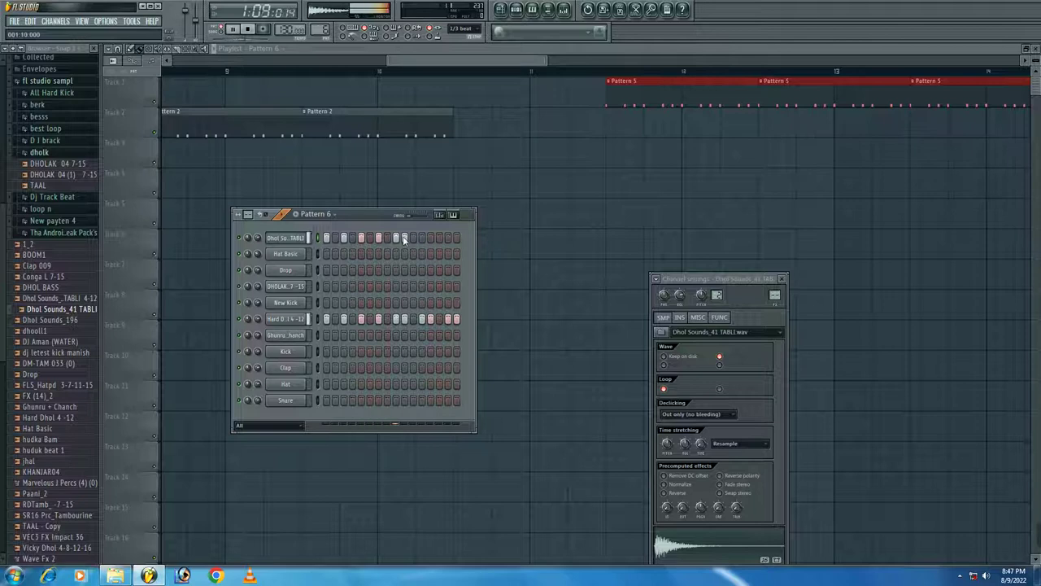
click(404, 238)
click(421, 239)
click(430, 239)
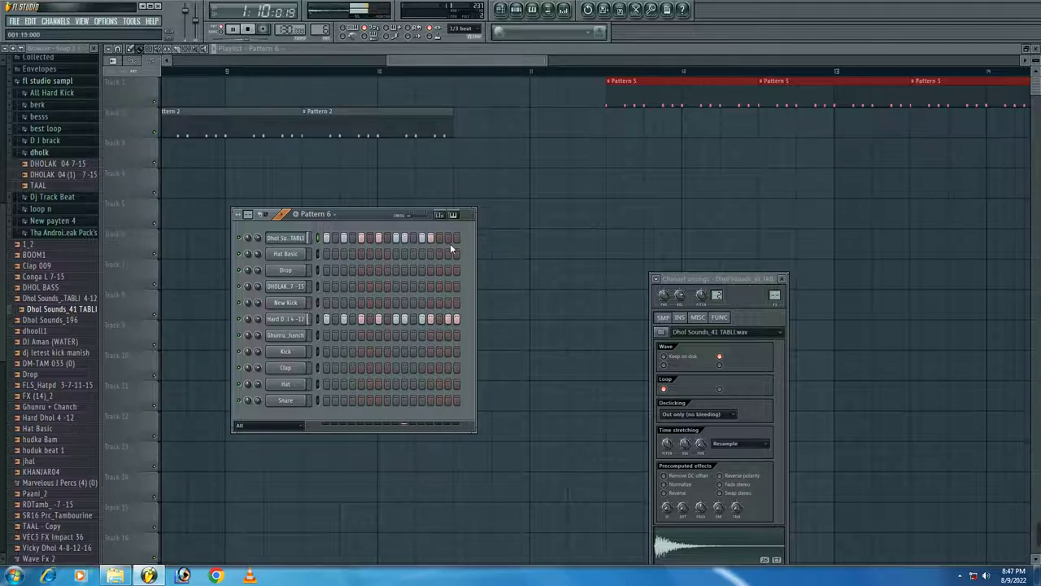
click(448, 238)
click(456, 238)
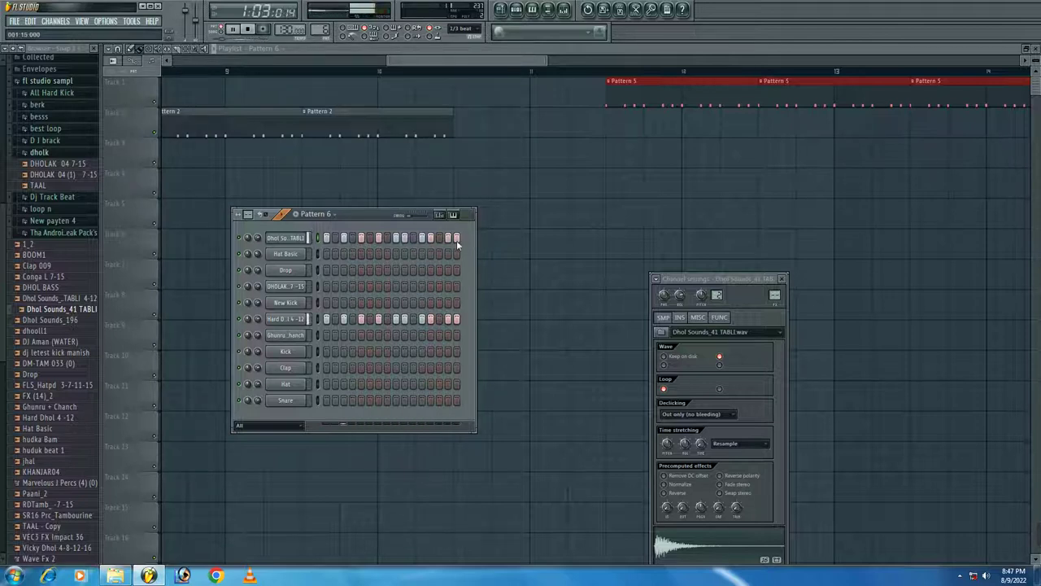
- Place a Pattern 6 clip on Track 3 from the middle of bar 10 and play the song from the start of bar 9
click(460, 147)
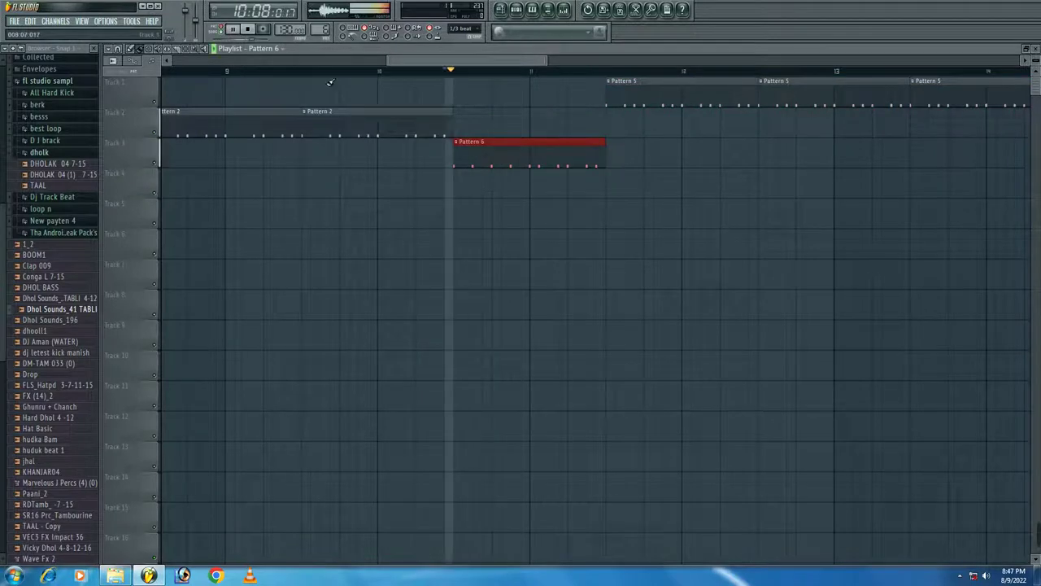
click(237, 75)
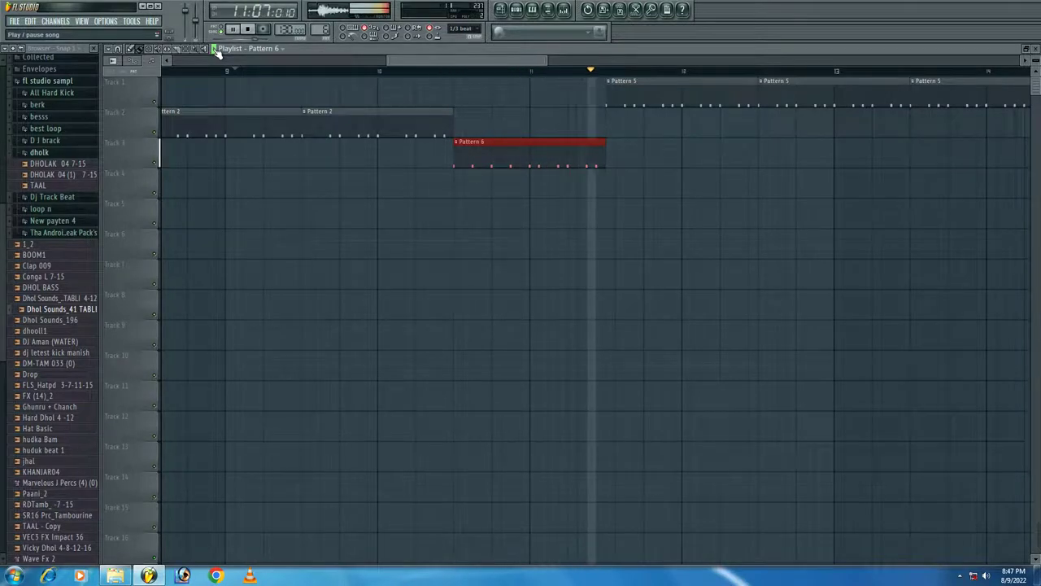
click(215, 50)
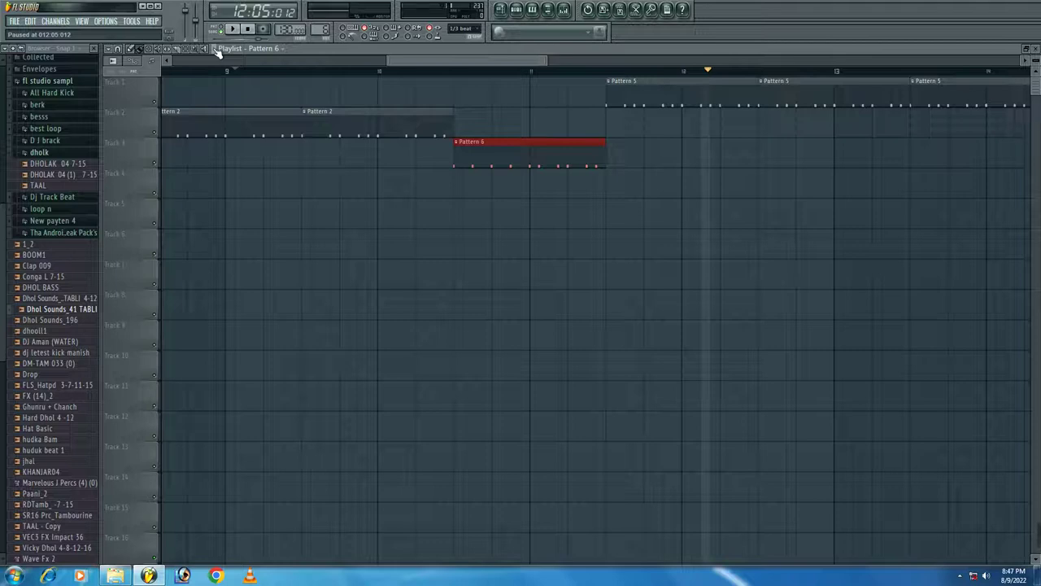
- Load Vicky Dhol 4-8-12-16 as a new channel in Pattern 7 and add its hits on steps 1, 3, 5, 7 and 9-16
drag(545, 57, 530, 117)
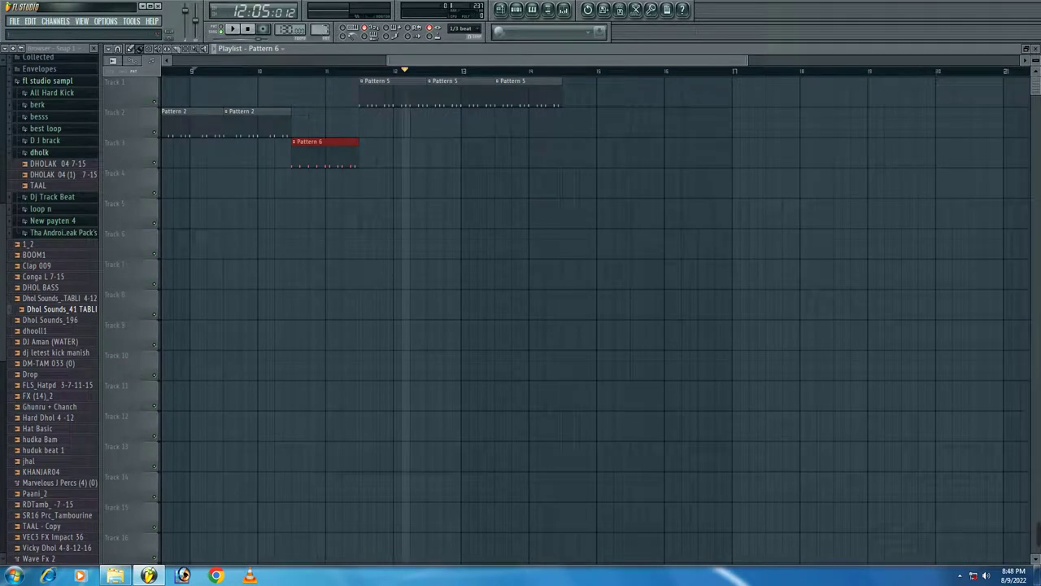
click(515, 9)
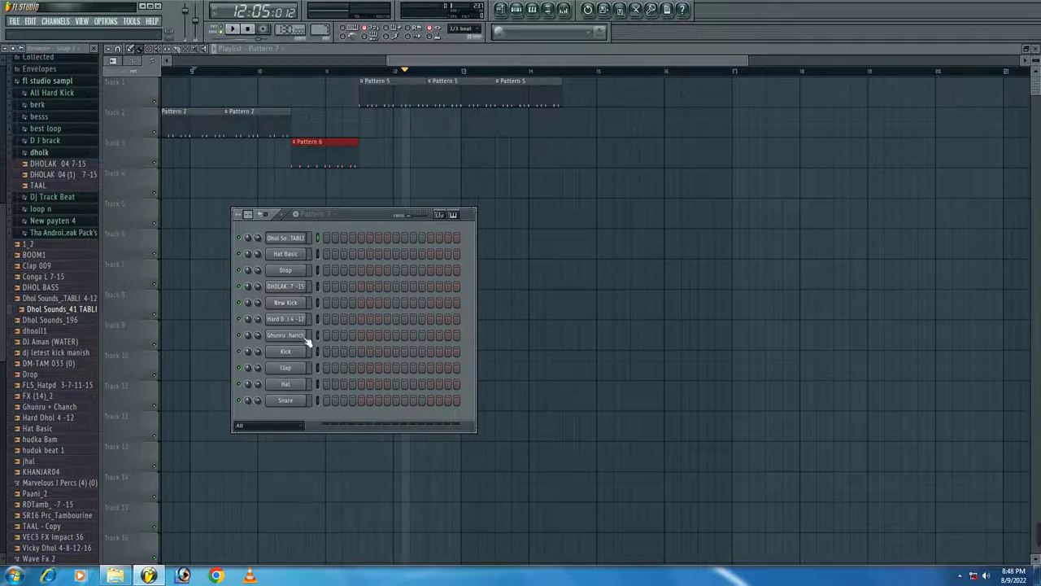
click(49, 504)
scroll(53, 472, down, 3)
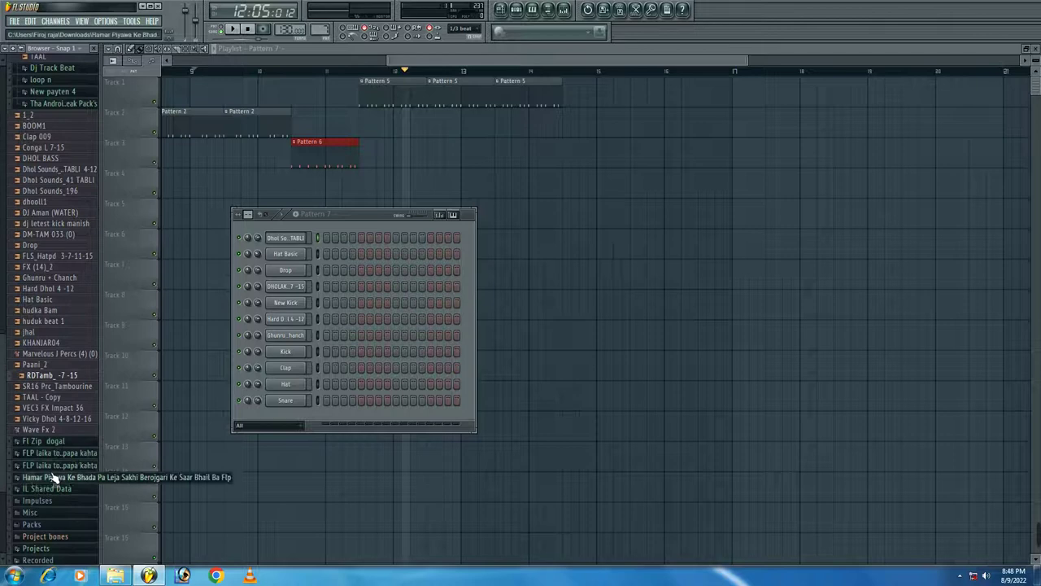
click(54, 418)
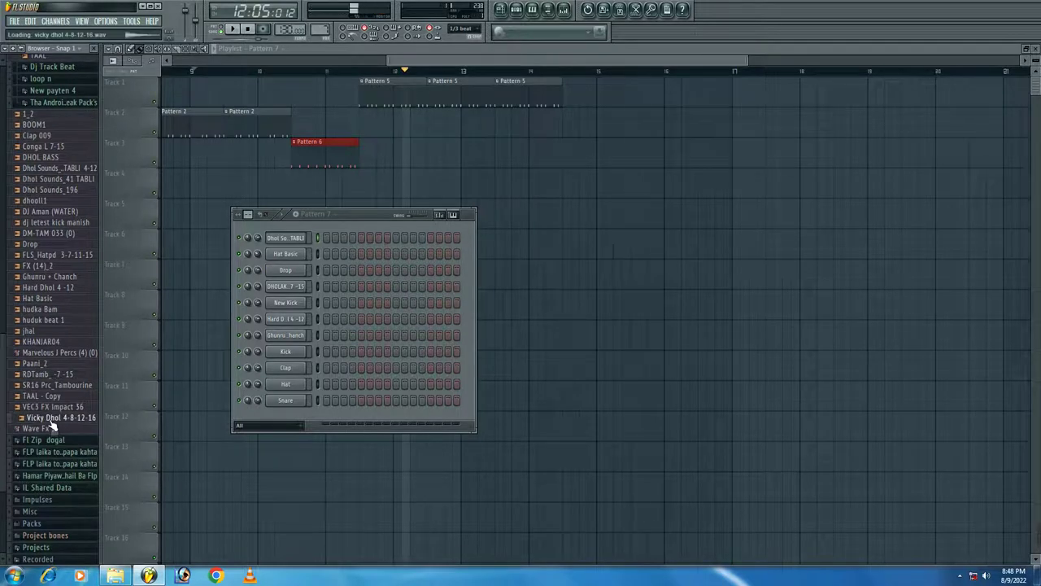
mouse_move(51, 425)
mouse_down()
mouse_move(321, 281)
mouse_move(293, 248)
mouse_move(297, 228)
mouse_move(387, 240)
mouse_up()
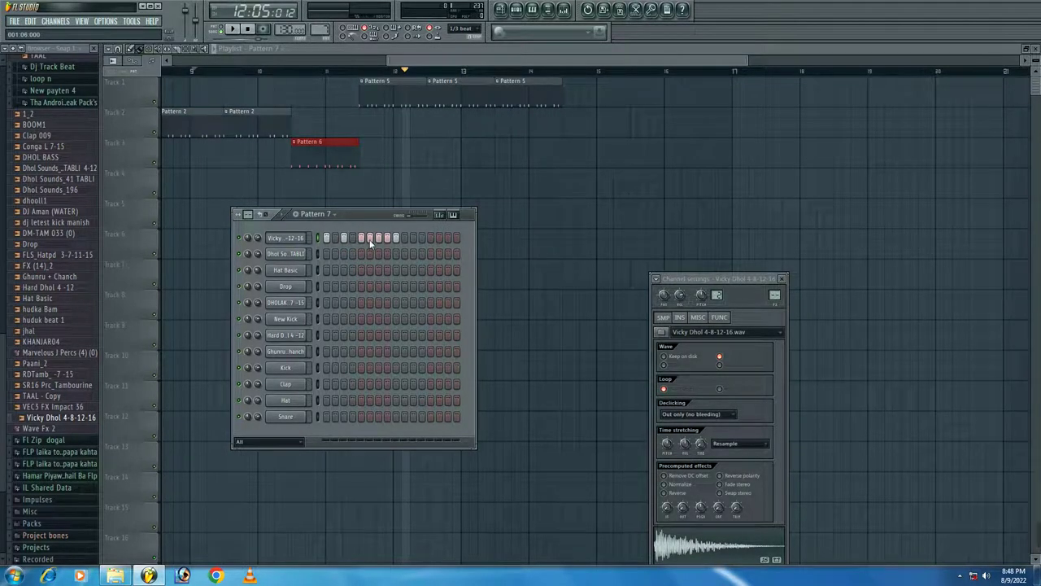
drag(402, 241, 537, 241)
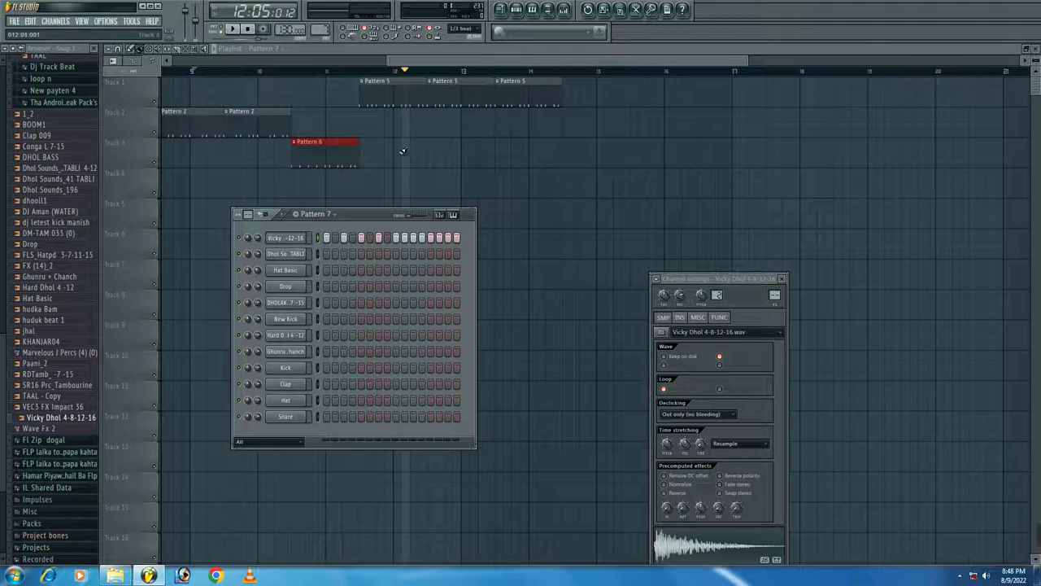
- Place a Pattern 7 clip on Track 3 from the middle of bar 14 and play the song from the start of bar 14
click(570, 147)
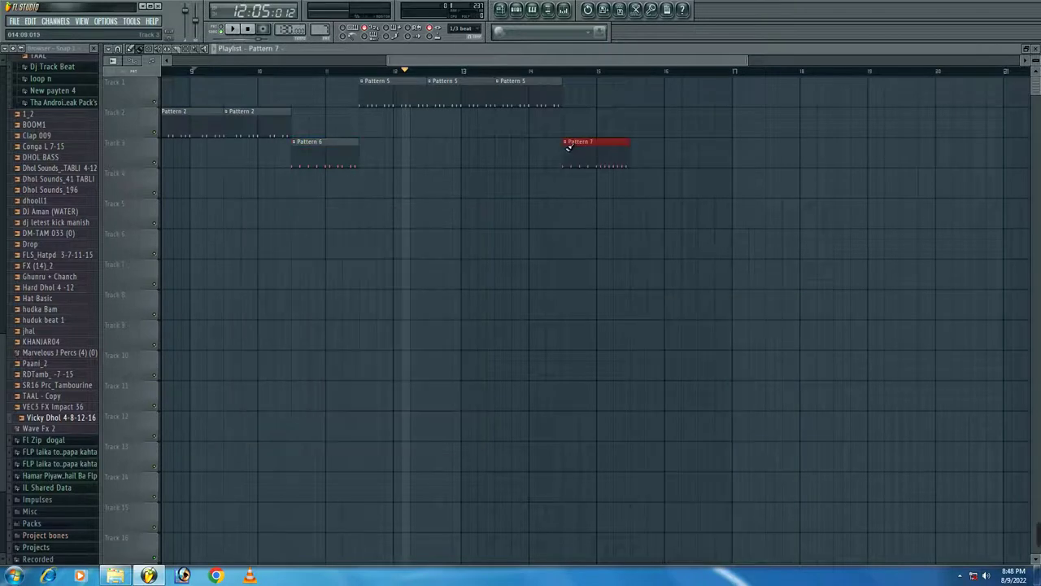
click(539, 72)
key(space)
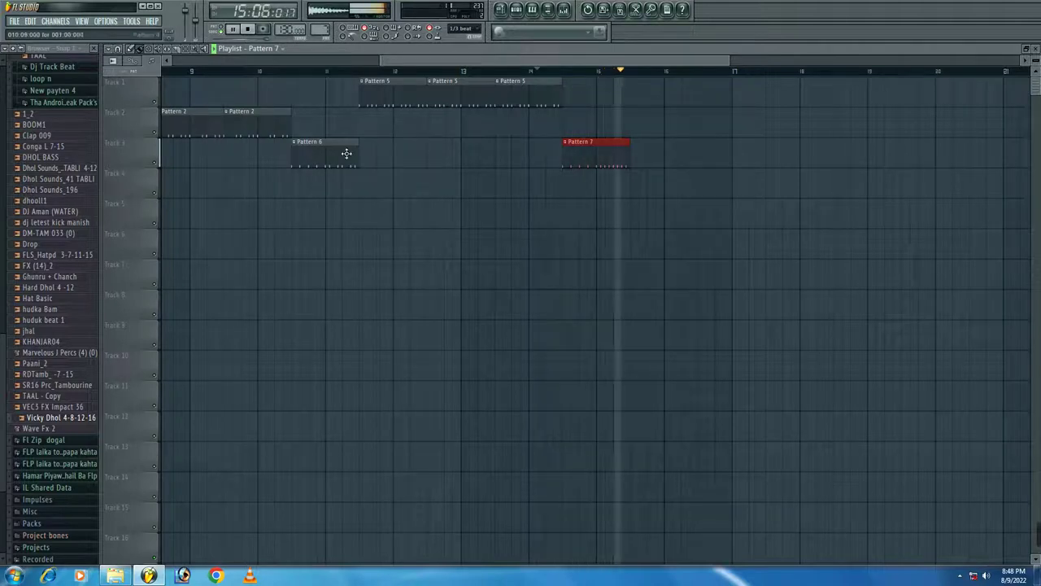
- Add New Kick hits on steps 1, 3, 5, 7 and 9-16 of Pattern 7 and replay the song from bars 14 and 10
click(517, 10)
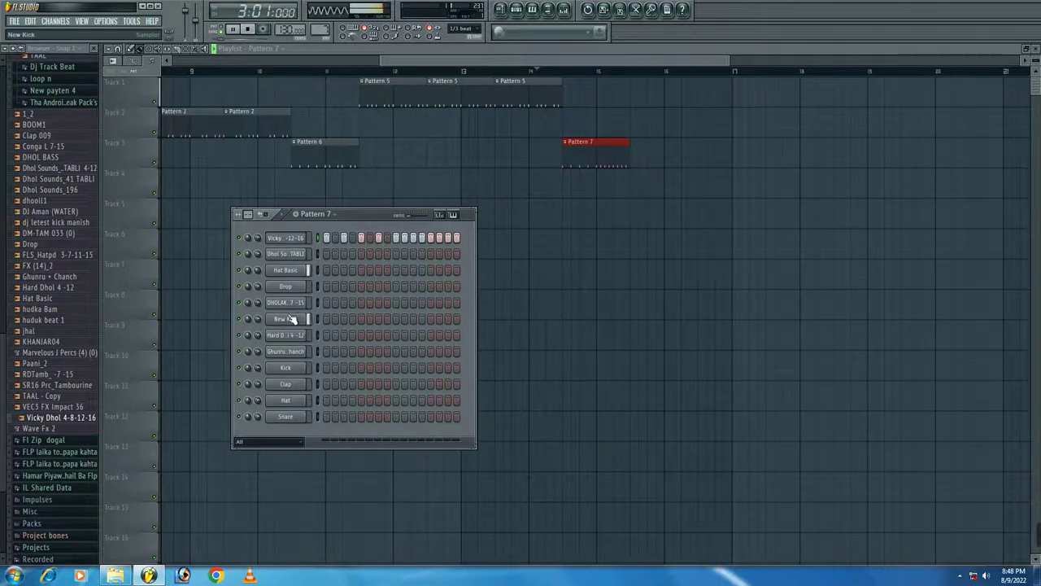
click(327, 318)
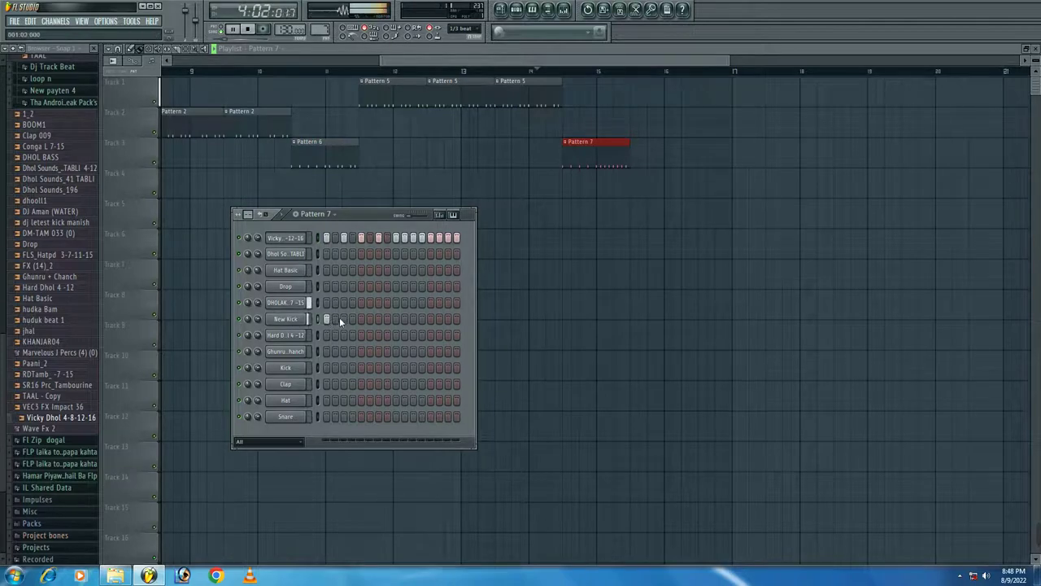
click(343, 317)
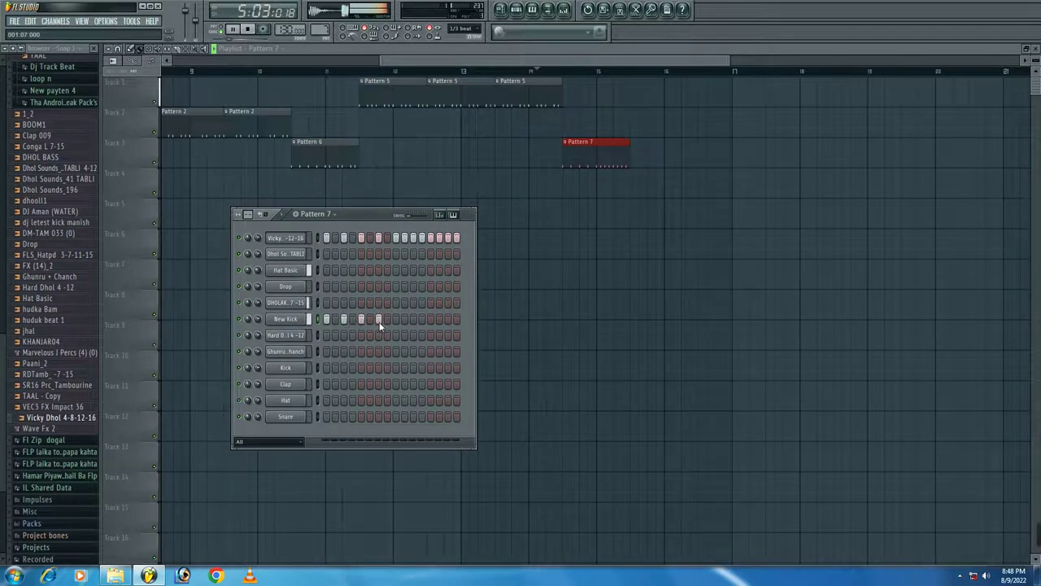
drag(396, 318, 457, 318)
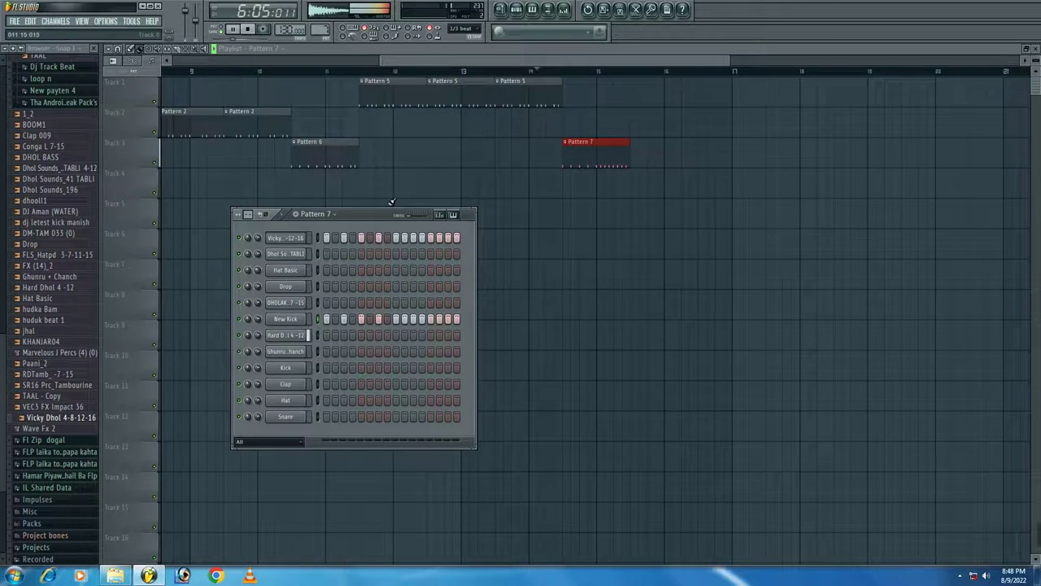
click(555, 71)
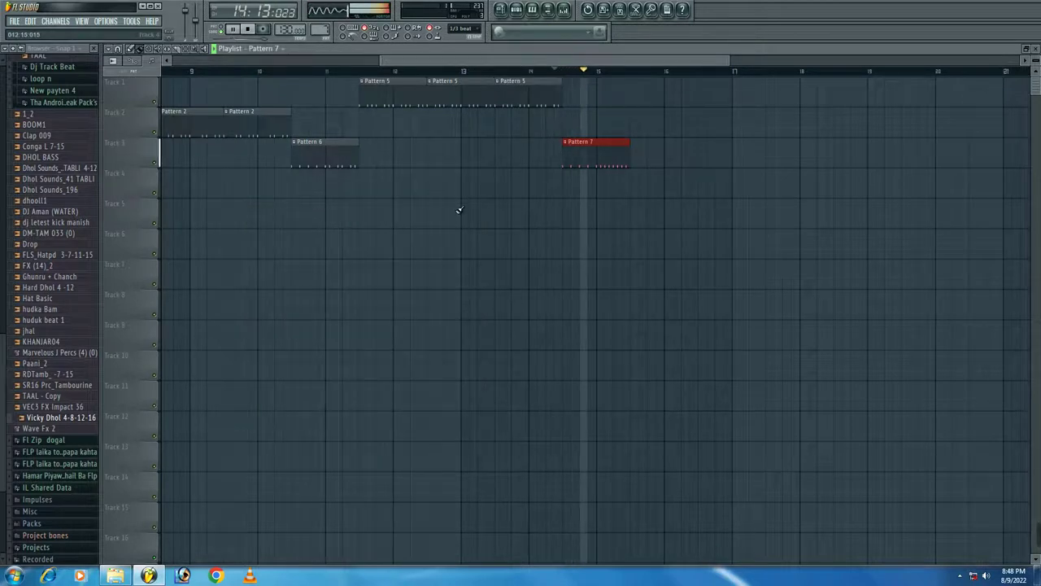
click(268, 71)
- Try two Pattern 5 clips on Track 1 from the middle of bar 15
click(544, 93)
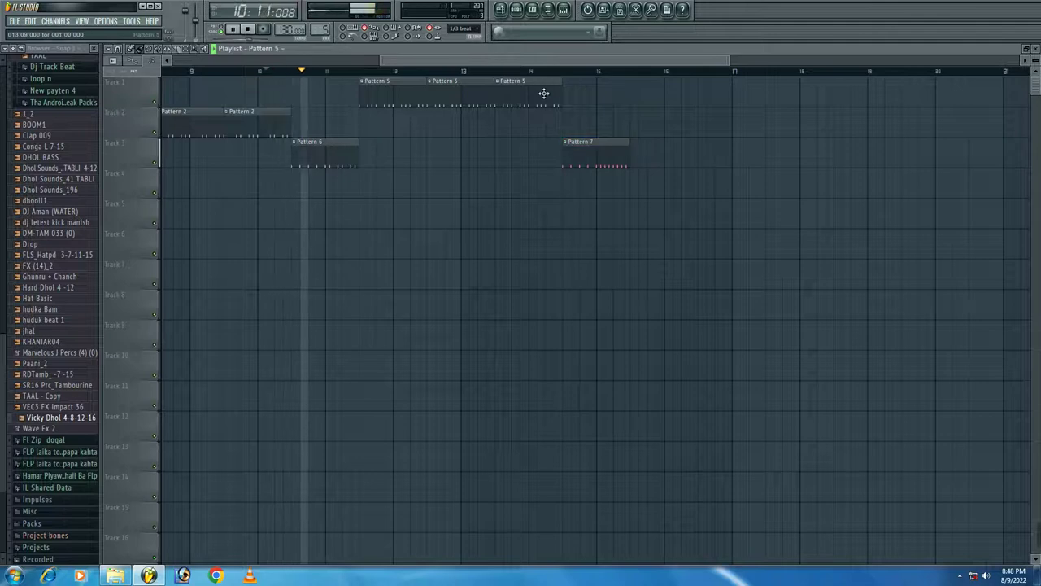
click(634, 96)
click(703, 96)
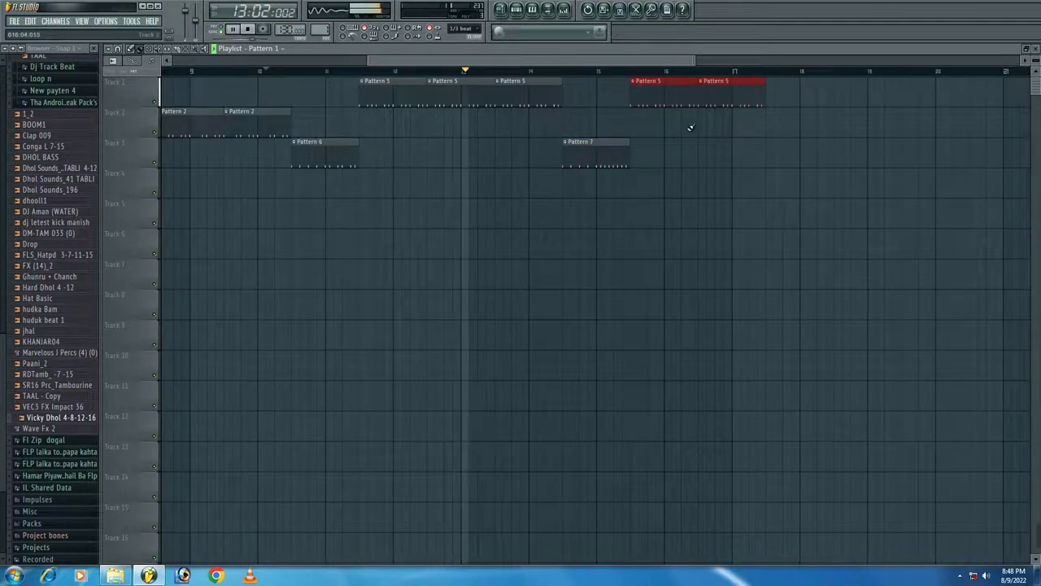
- Place two Pattern 1 clips on Track 2 from the middle of bar 15 and delete the two Pattern 5 clips above them
drag(632, 128, 802, 127)
right_click(732, 96)
right_click(658, 96)
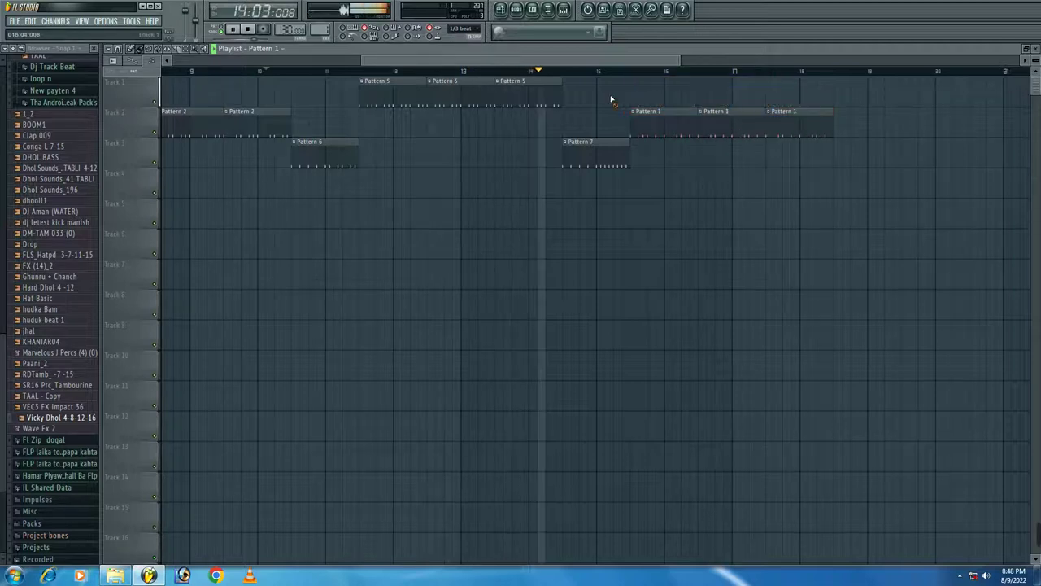
right_click(820, 126)
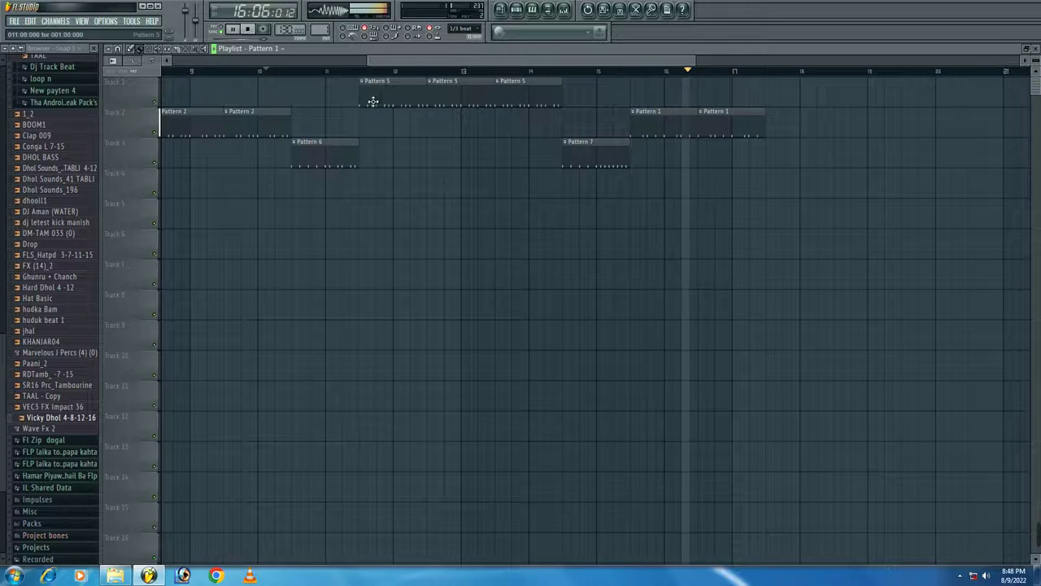
- Add Hard Dhol hits on steps 4, 7, 12 and 15 of Pattern 1 and replay the song from bar 15
key(F6)
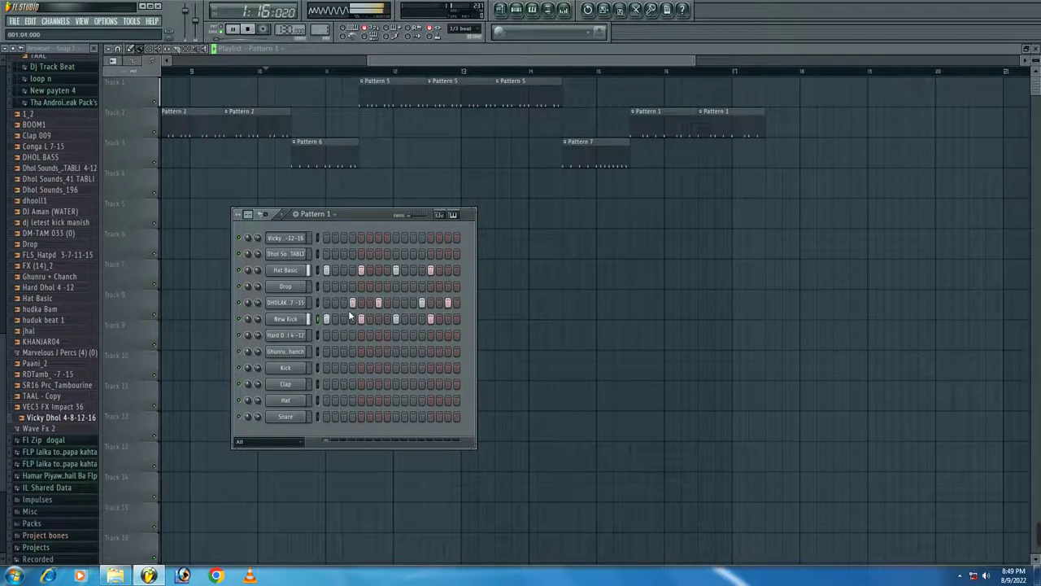
click(352, 335)
click(379, 336)
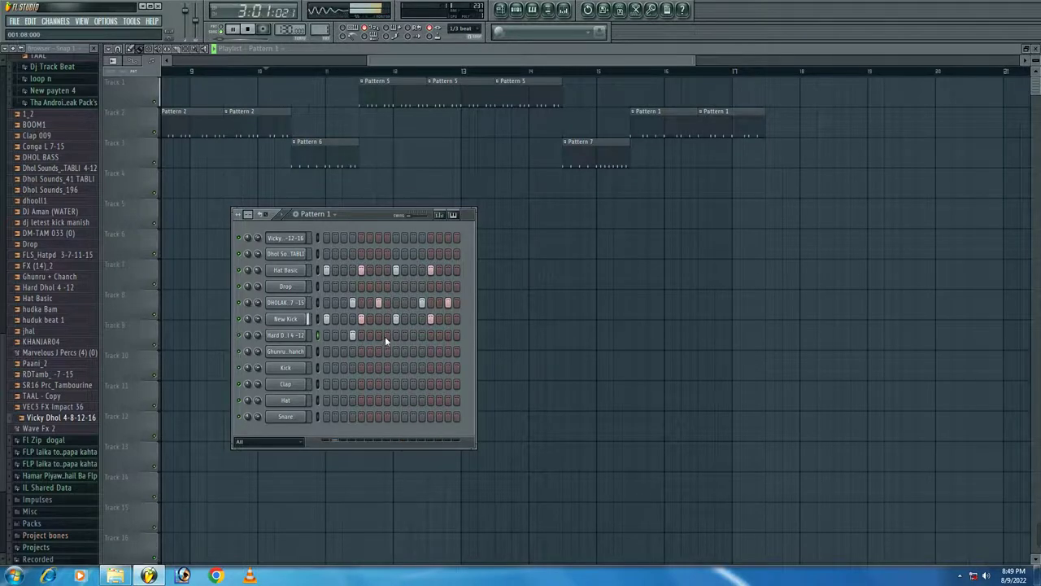
click(422, 335)
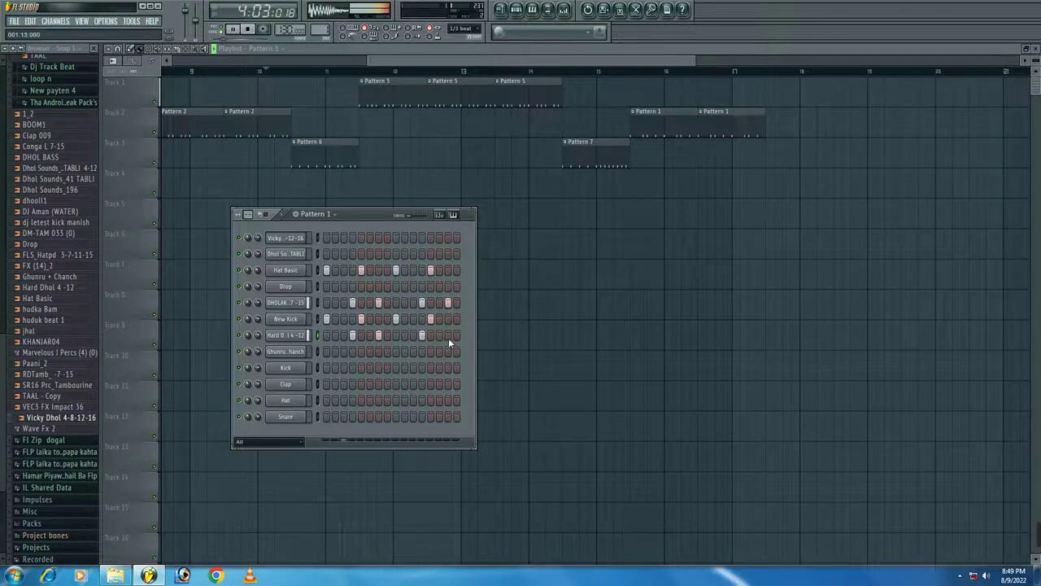
click(448, 335)
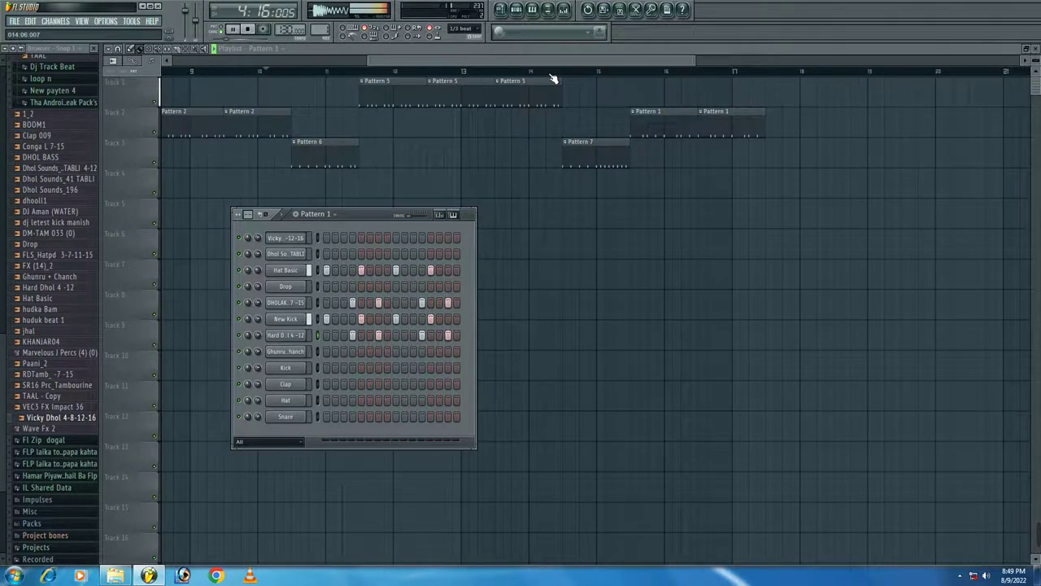
click(617, 75)
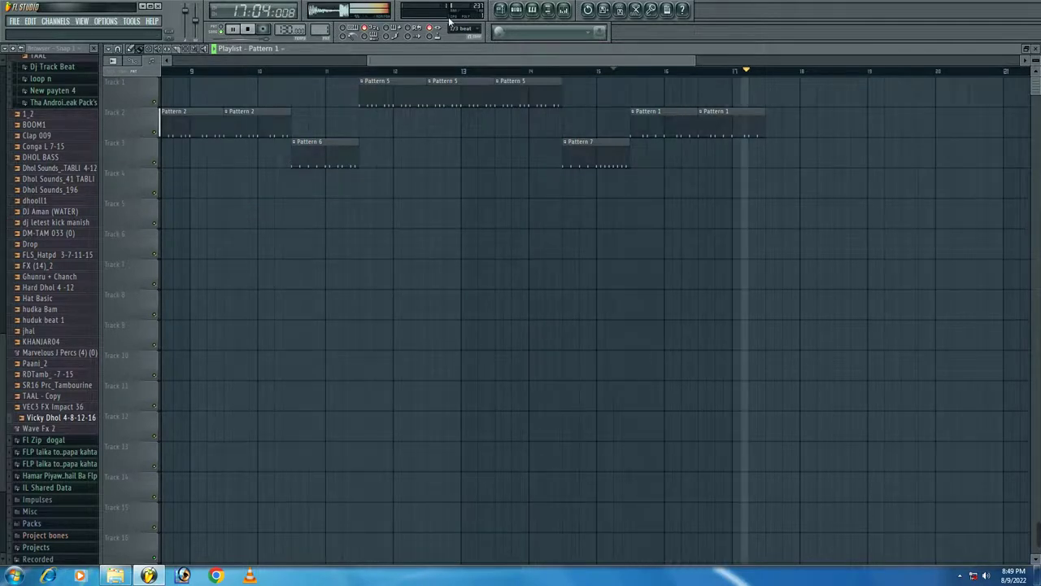
- Switch the channel rack to the empty Pattern 8 and stop playback
key(F6)
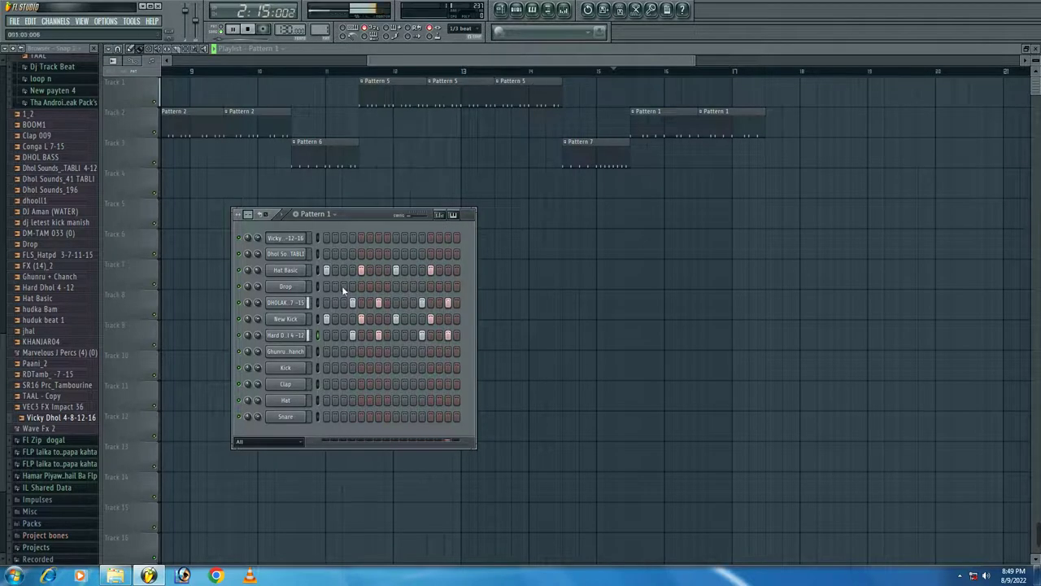
scroll(318, 32, up, 2)
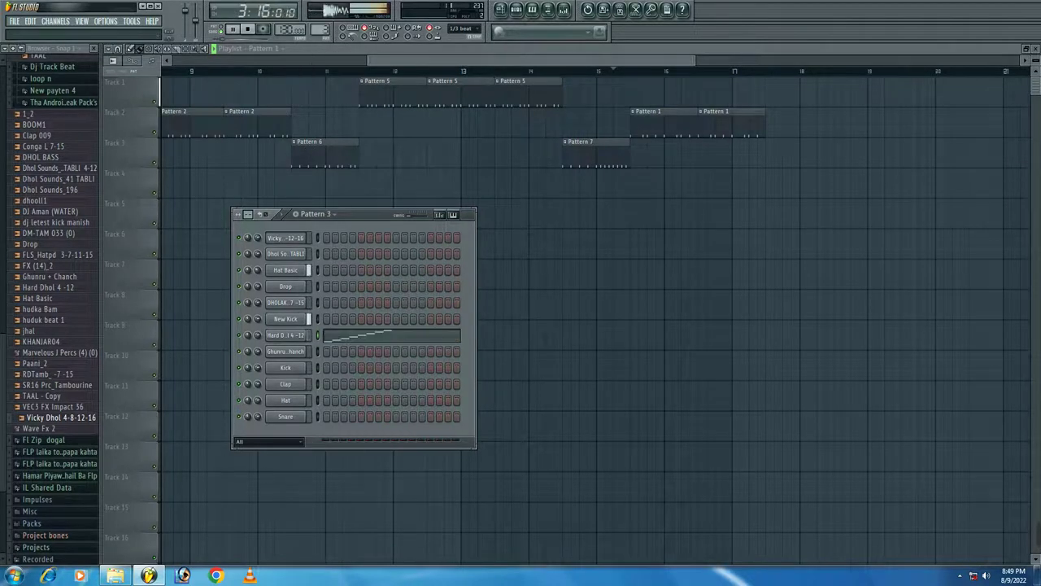
scroll(318, 32, up, 3)
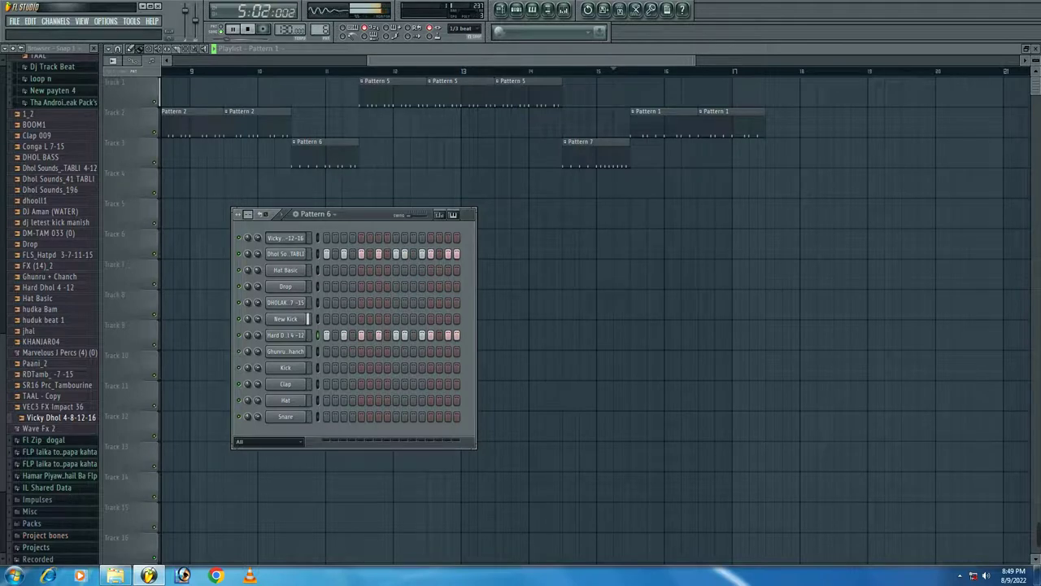
scroll(318, 33, up, 2)
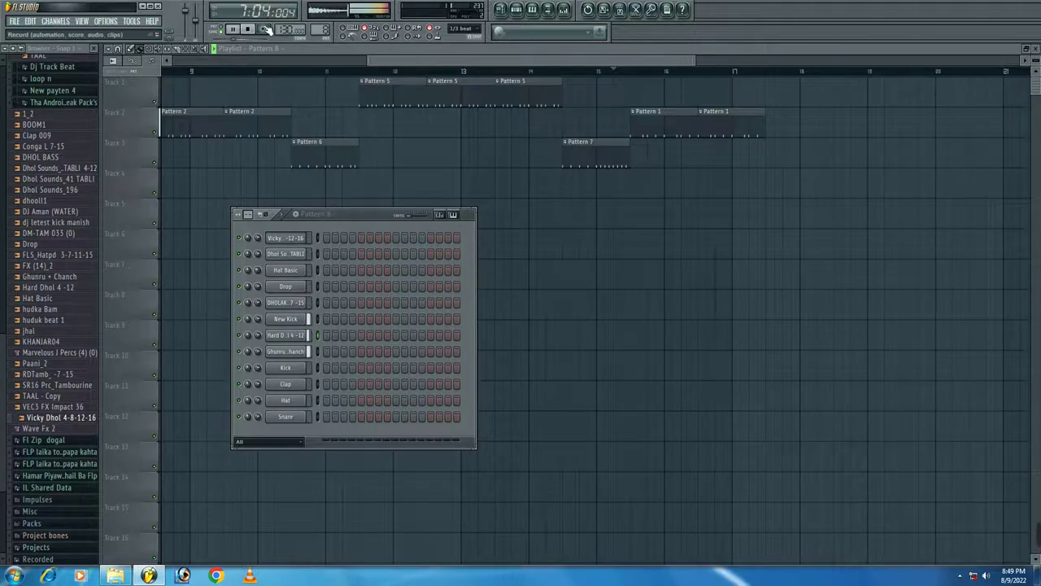
key(space)
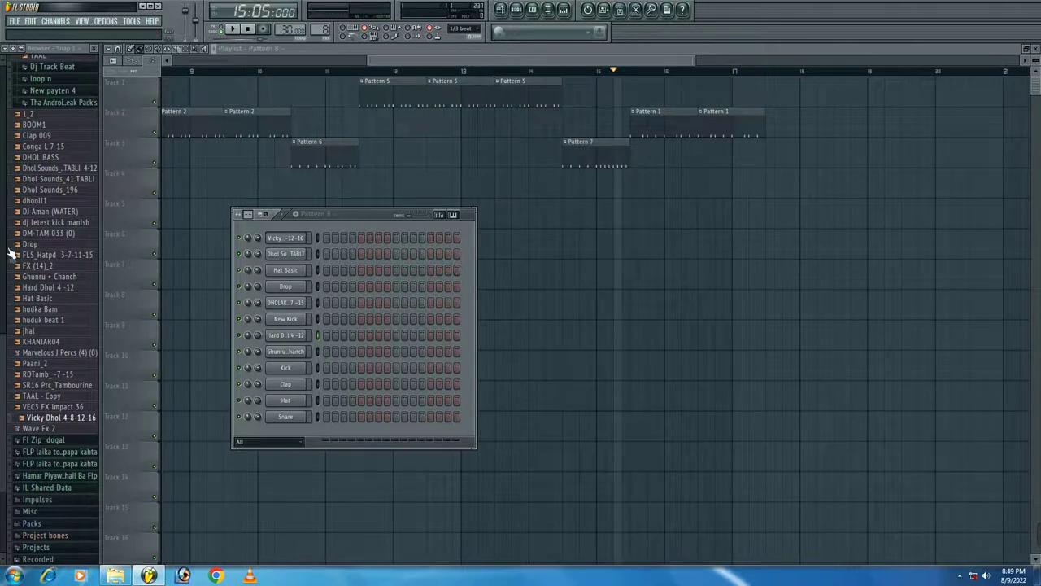
- Preview the Marvelous J Percs (4) (0) sample and load it as a new channel
click(38, 79)
click(39, 79)
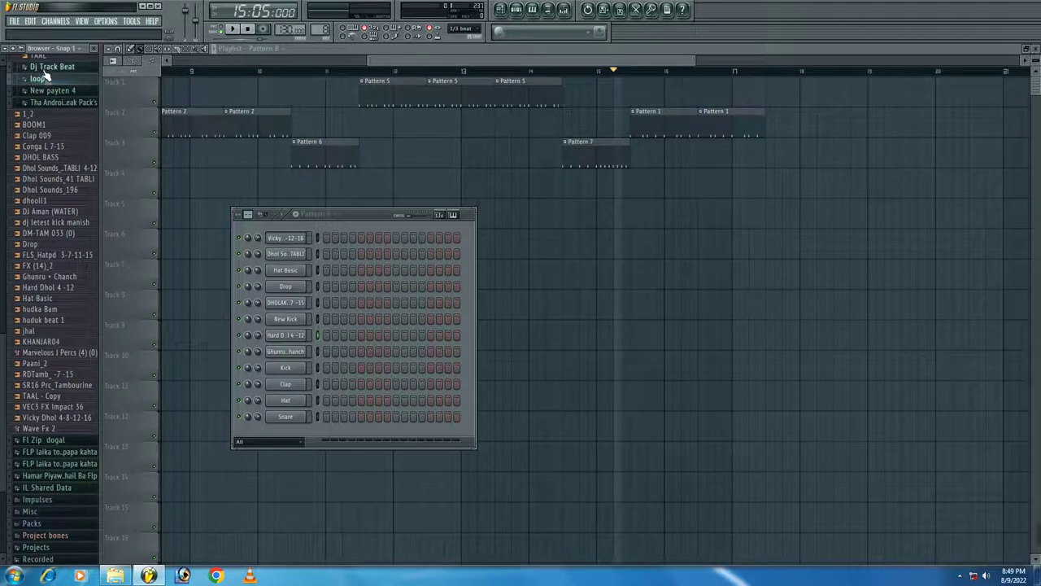
click(39, 355)
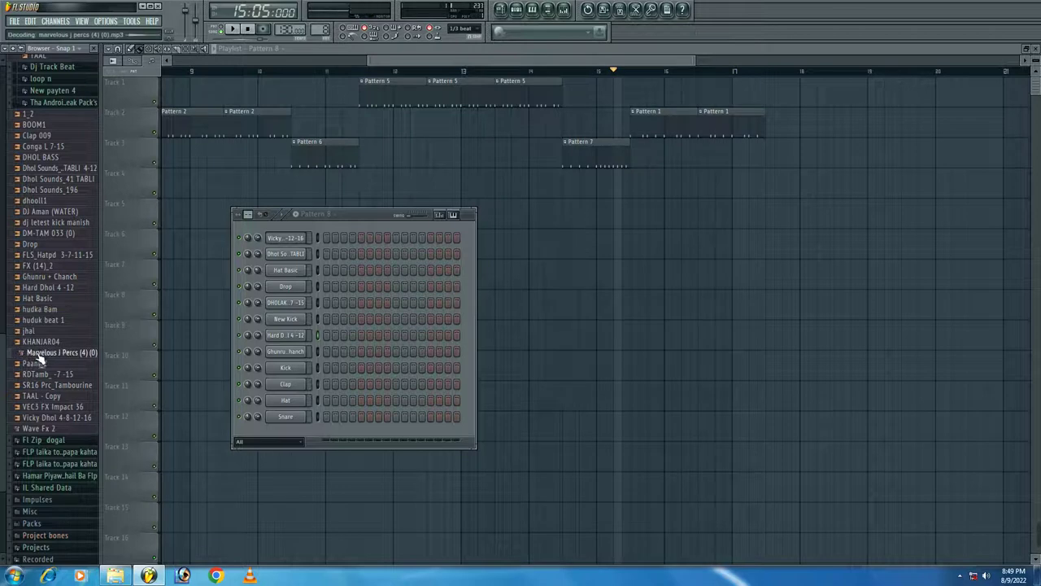
mouse_move(38, 358)
mouse_down()
mouse_move(330, 221)
mouse_move(319, 234)
mouse_move(629, 236)
mouse_up()
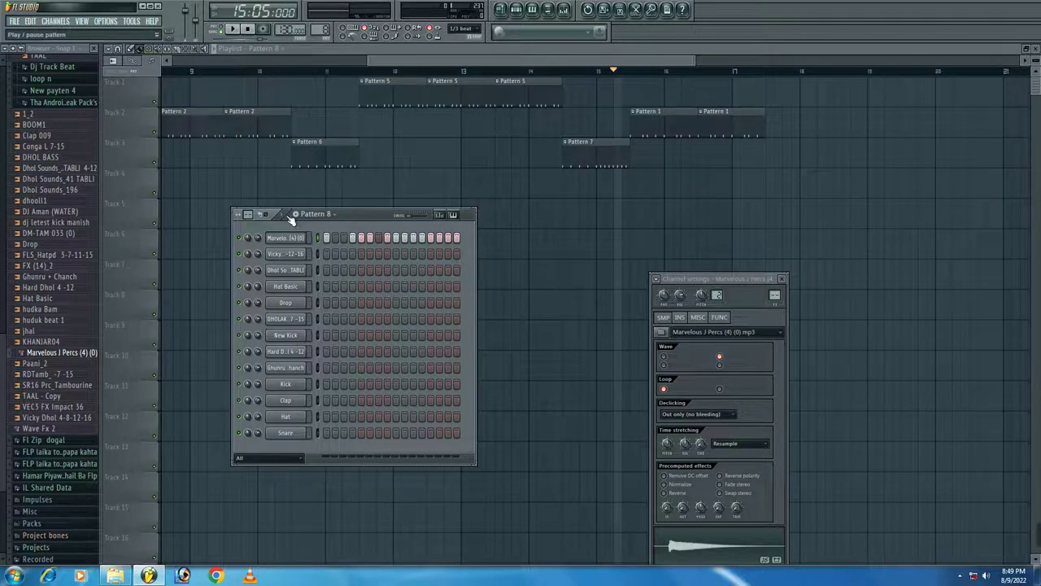
- Play Pattern 8 and set the Marvelous J Percs hits to steps 1, 3, 4, 6, 7, 9-11 and 13-15
key(space)
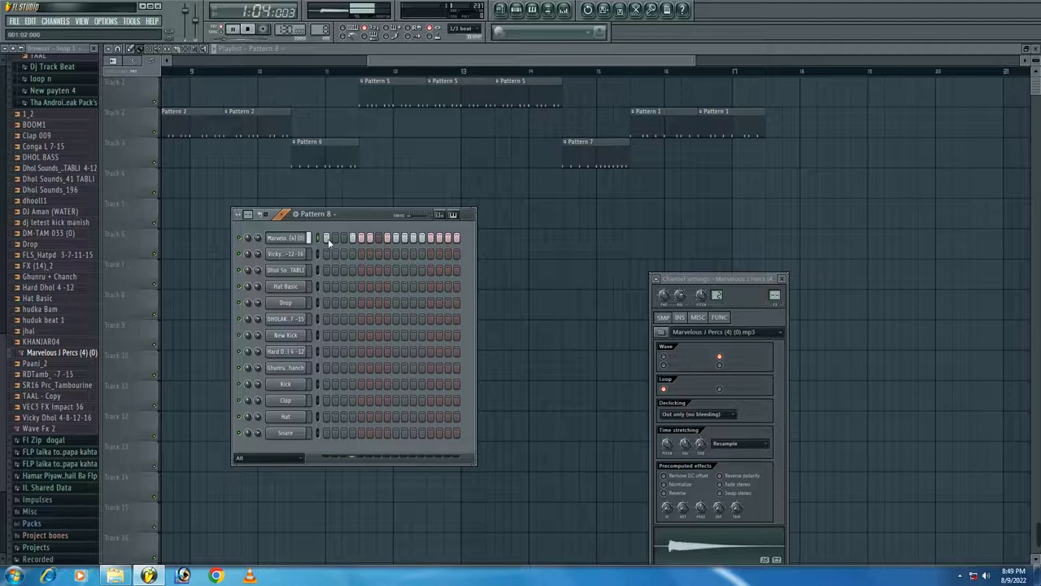
click(378, 237)
click(388, 237)
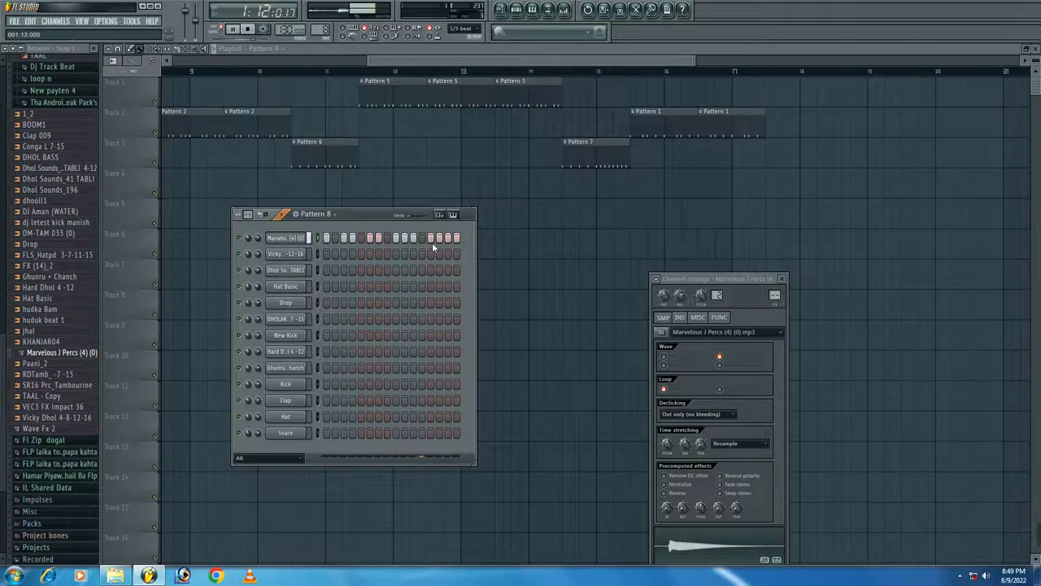
click(457, 237)
- Place a Pattern 8 clip on Track 3 from the middle of bar 17 and play the song from the middle of bar 16
click(773, 146)
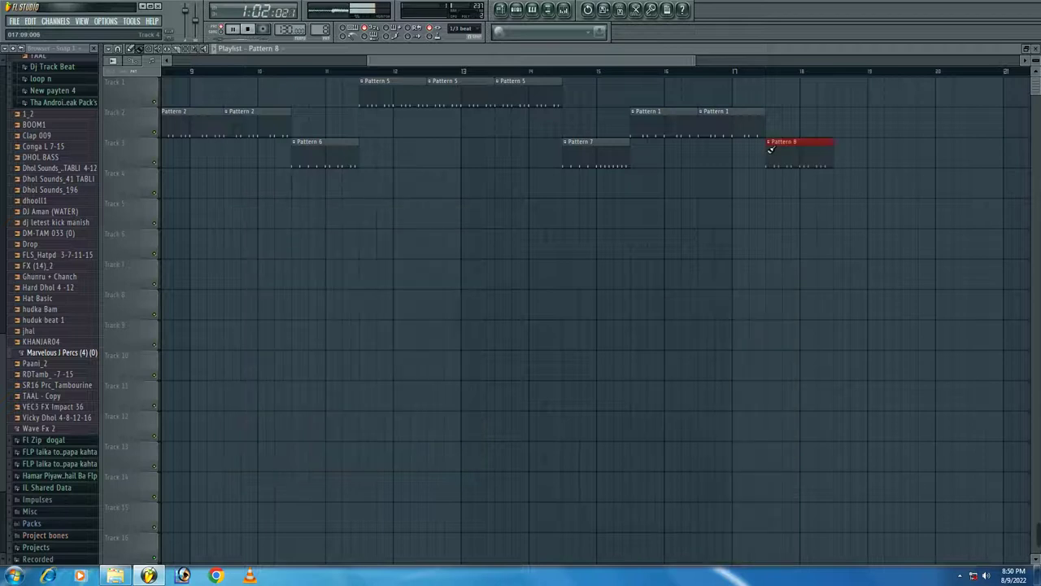
click(710, 72)
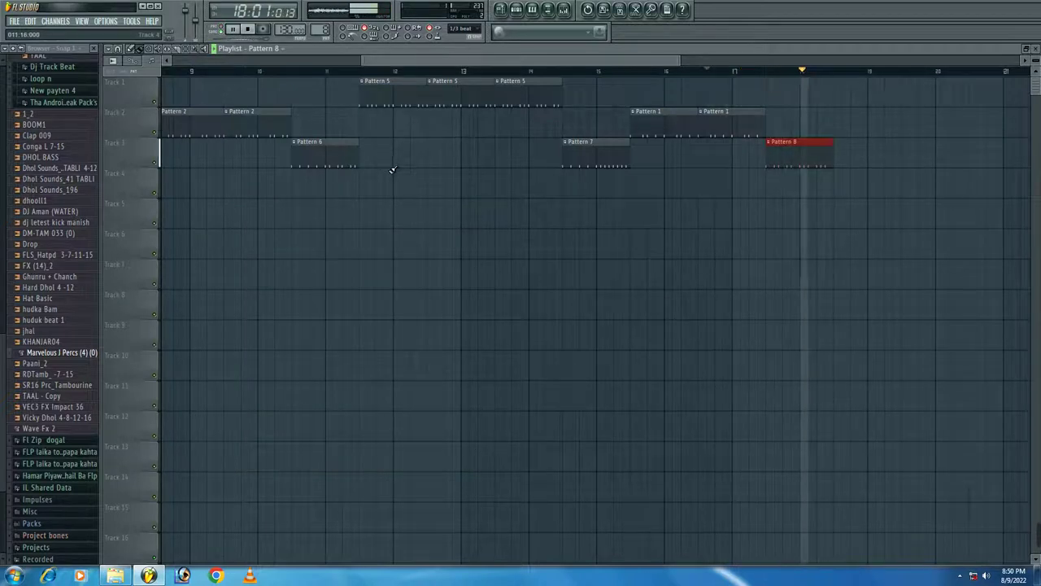
- Rework the Marvelous J Percs hits of Pattern 8 to steps 2, 3, 5, 6, 8-10 and 13-16
double_click(780, 157)
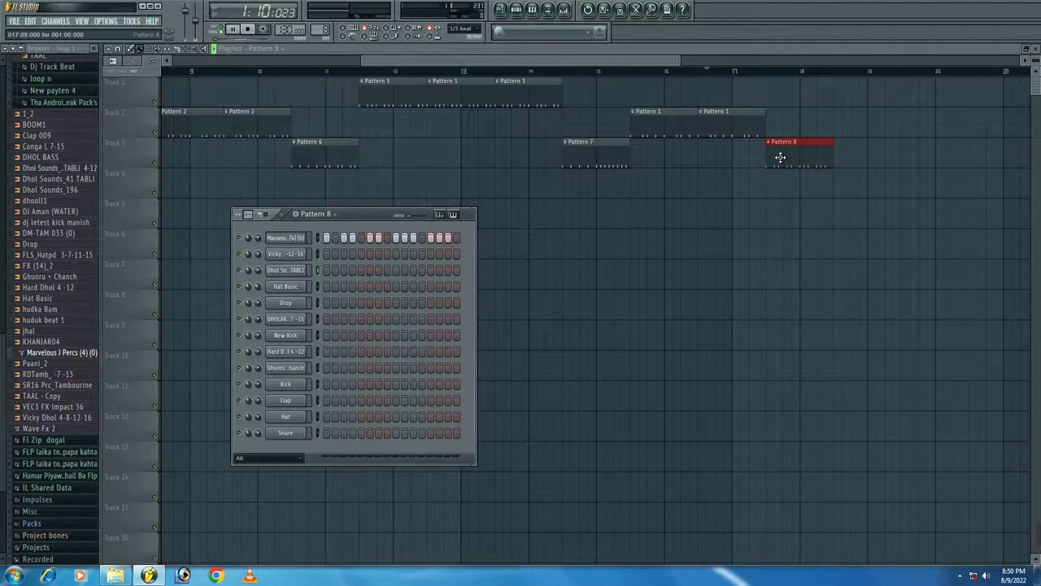
click(337, 238)
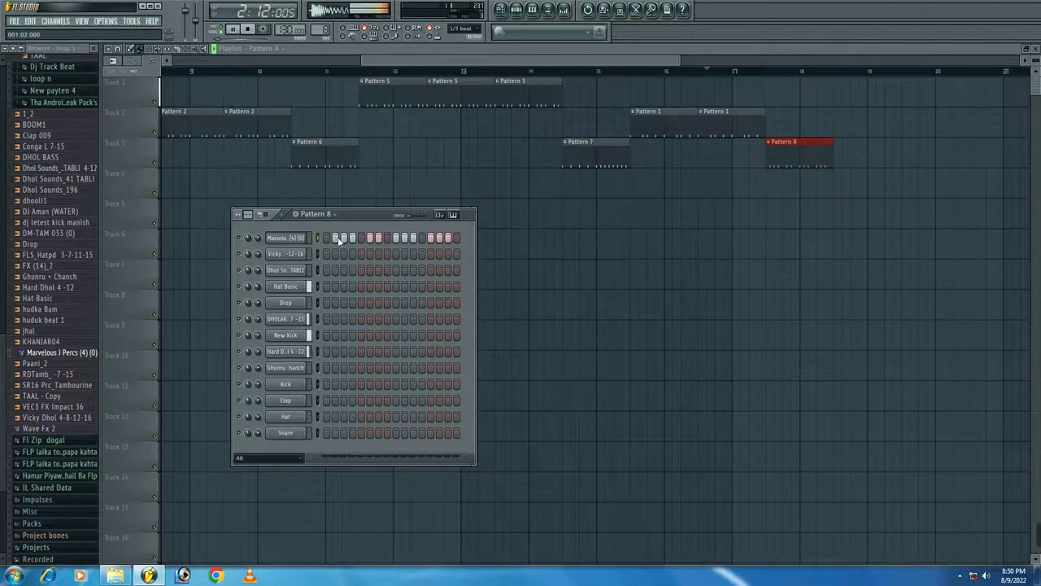
click(363, 238)
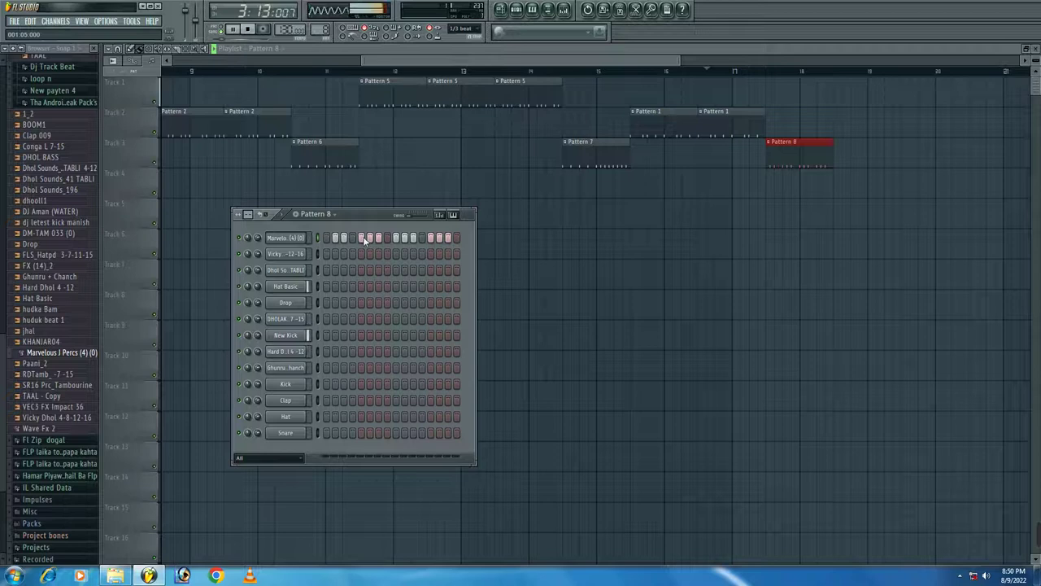
click(389, 239)
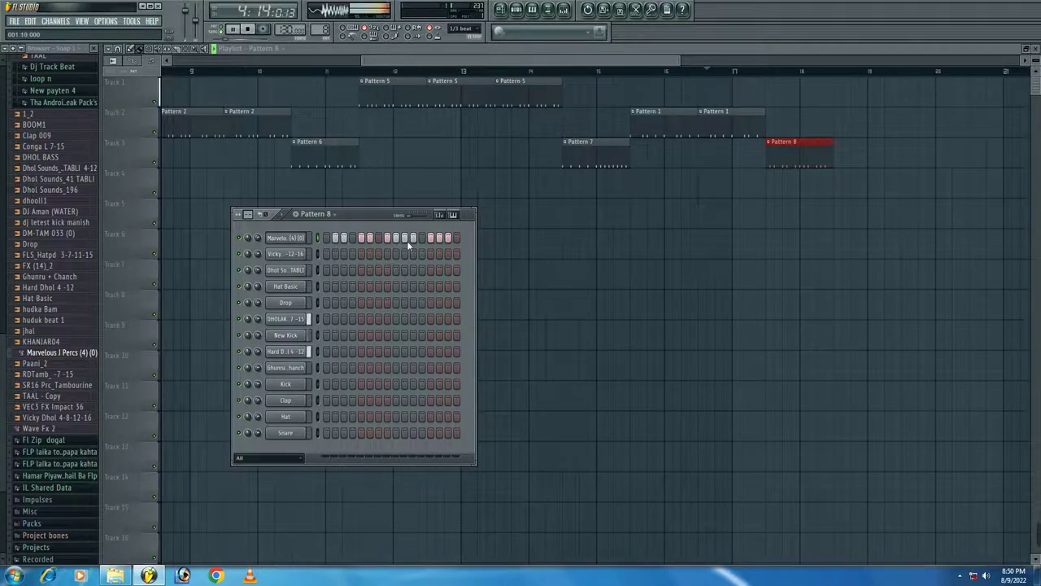
click(406, 238)
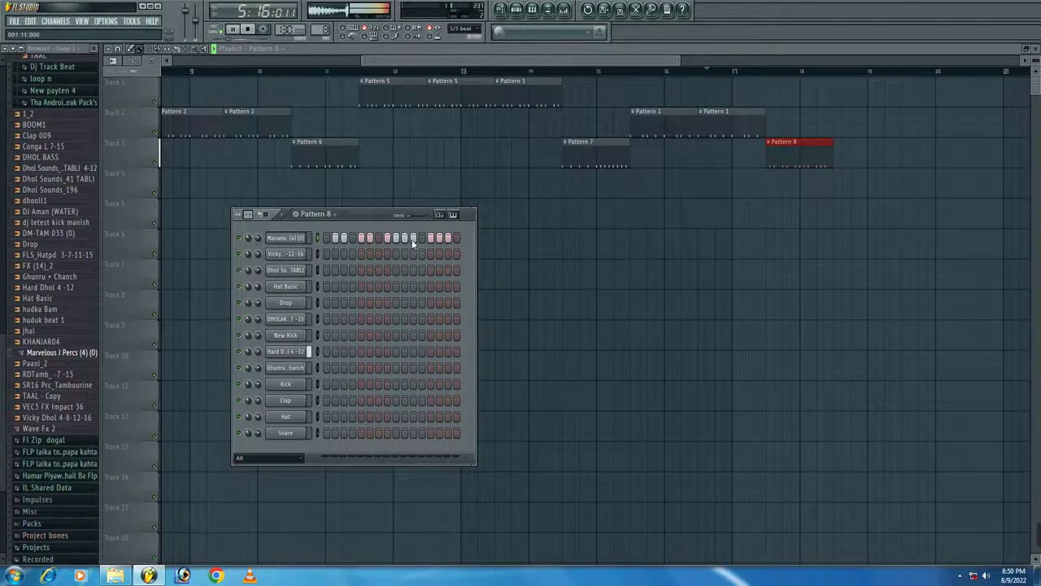
click(456, 237)
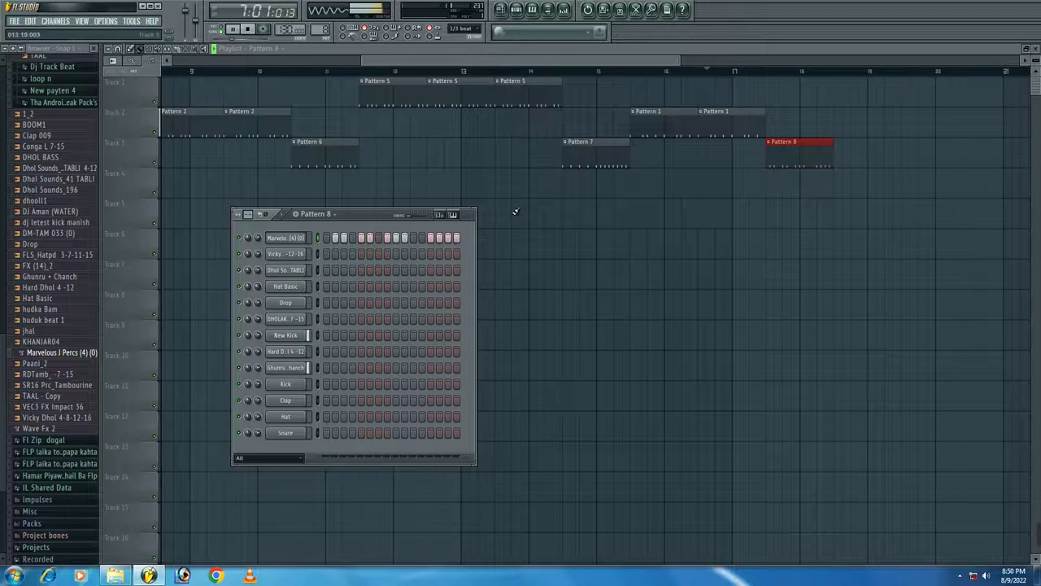
- Place a single Pattern 8 clip on Track 4 directly below the Pattern 6 clip and replay the song from bar 10
drag(296, 177, 356, 183)
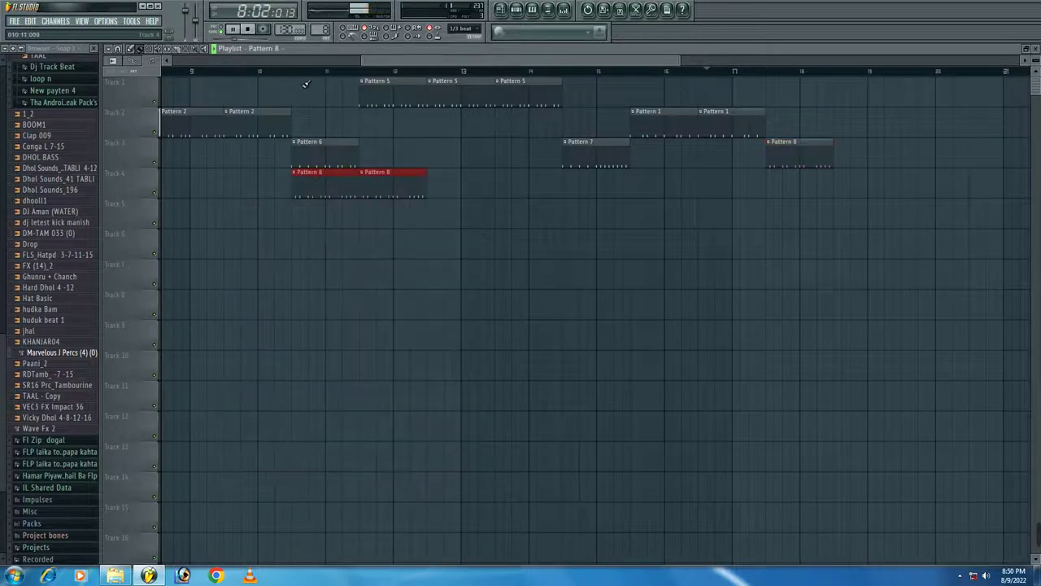
right_click(387, 185)
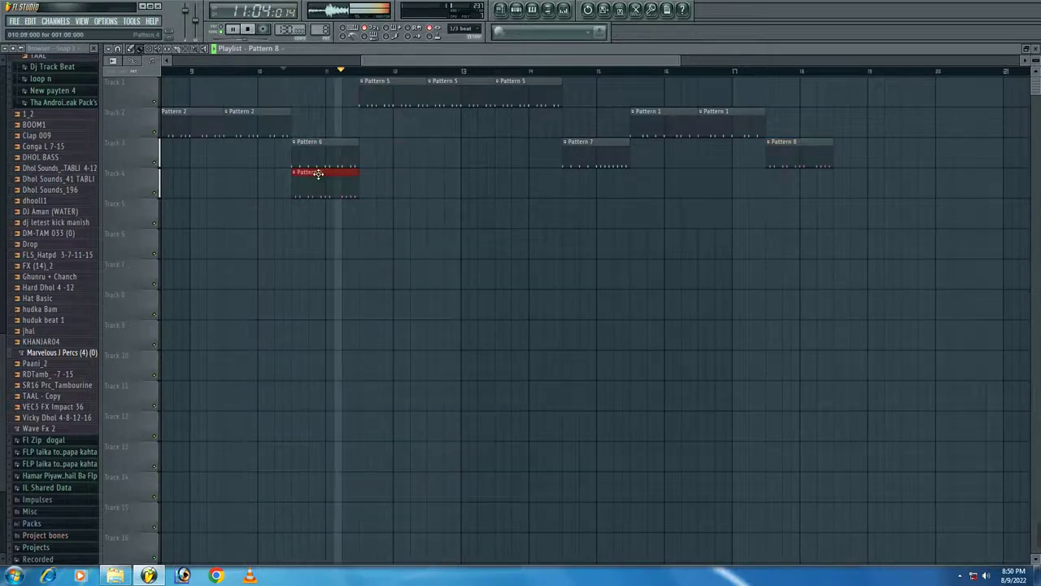
- Listen to the song with Track 3 muted, unmute the track and stop playback
click(156, 166)
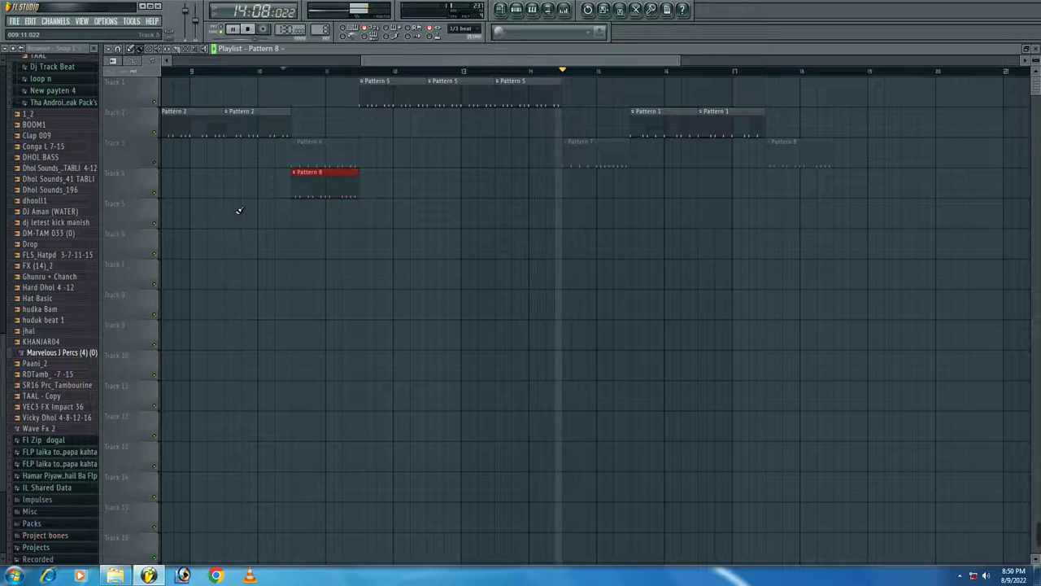
click(156, 166)
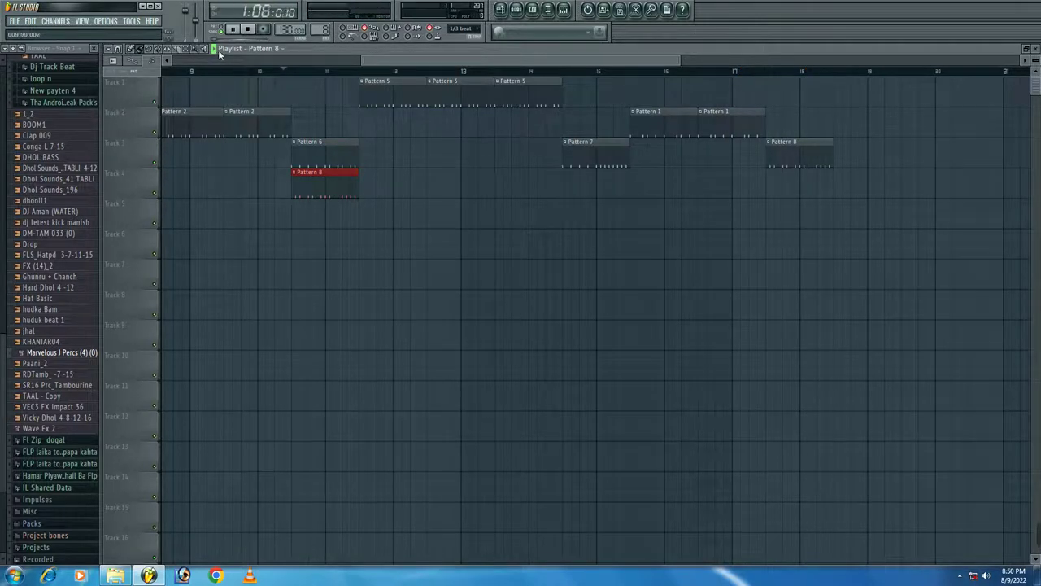
key(space)
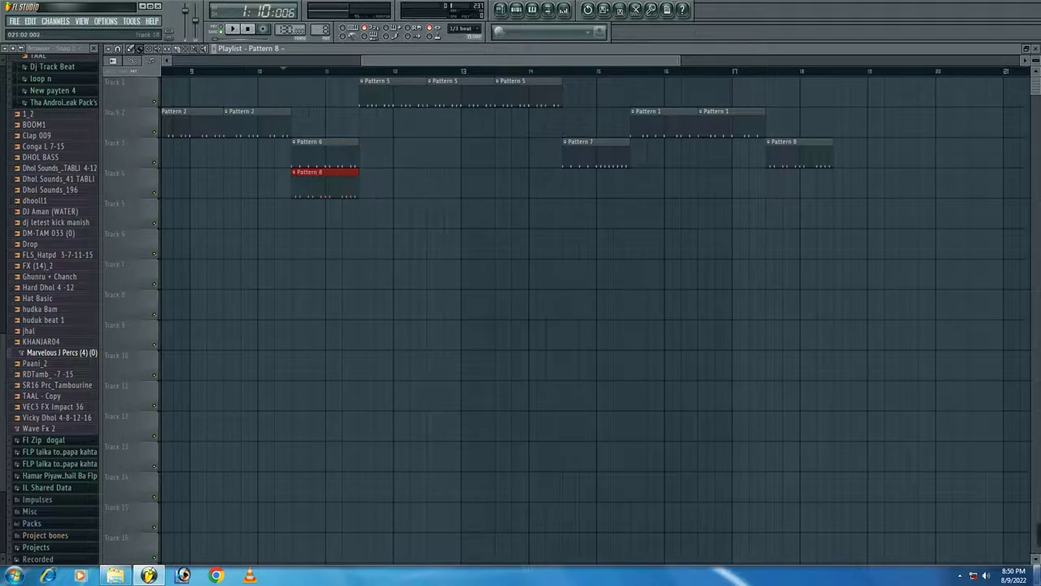
mouse_move(967, 542)
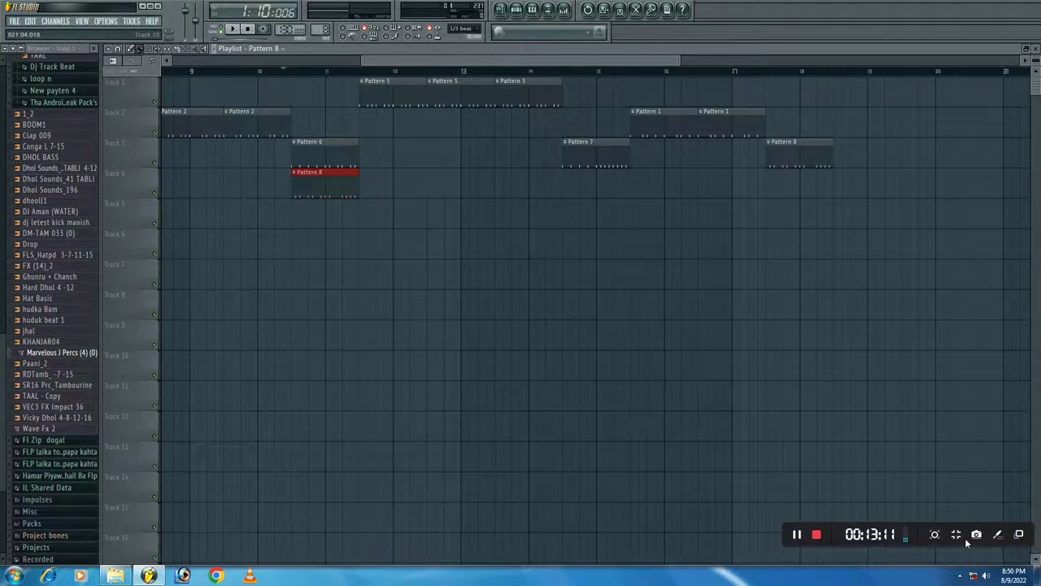
click(817, 537)
drag(361, 61, 174, 61)
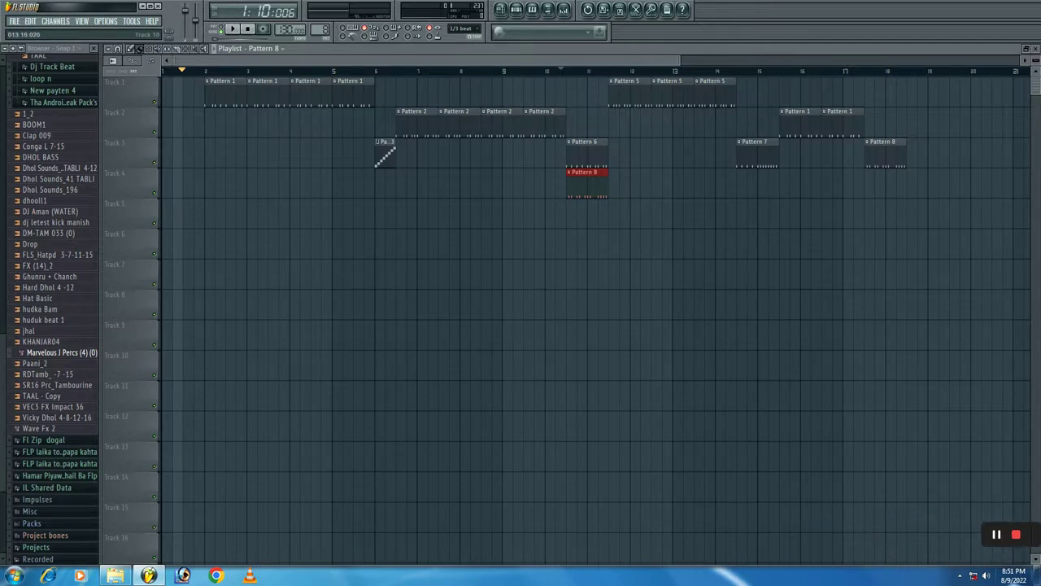
mouse_move(1027, 530)
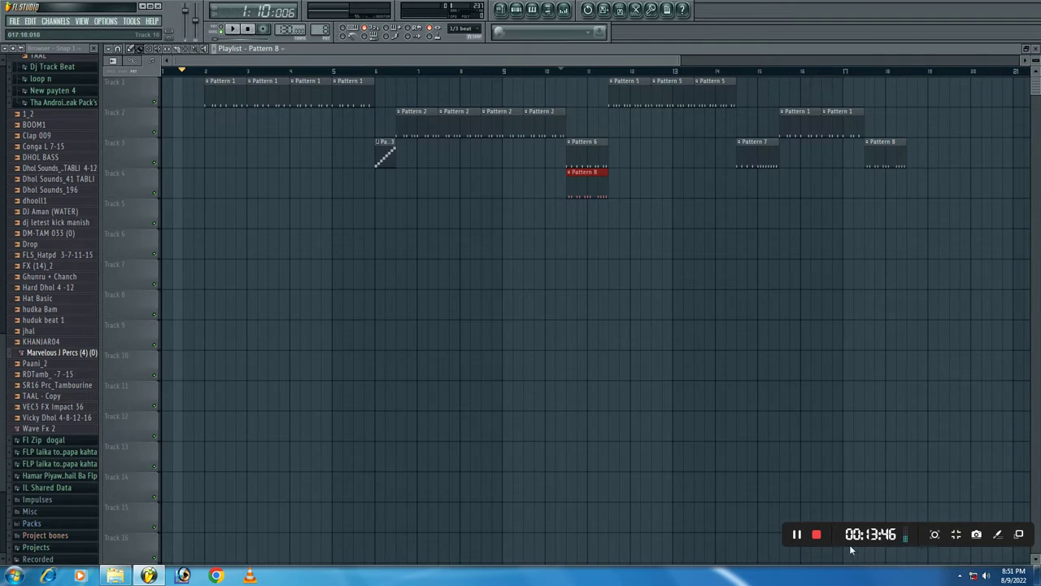